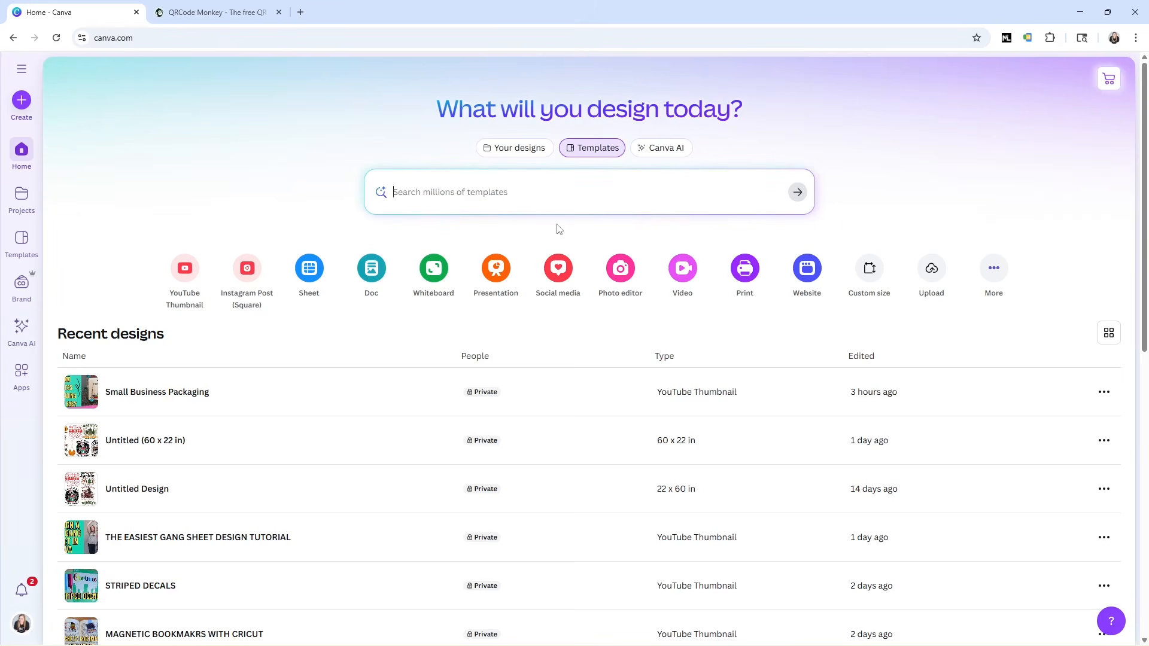
# Create a blank square Instagram post design and search the available apps for QR Code Generator
pyautogui.click(252, 285)
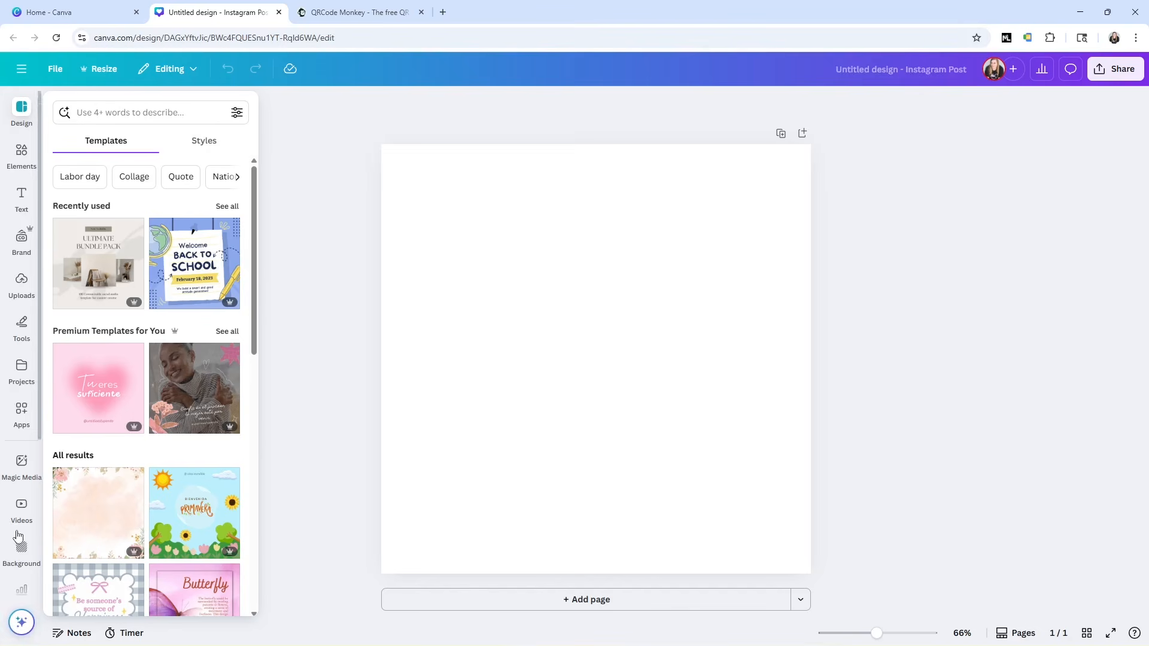
pyautogui.scroll(-2, 3, 455)
pyautogui.scroll(-2, 19, 479)
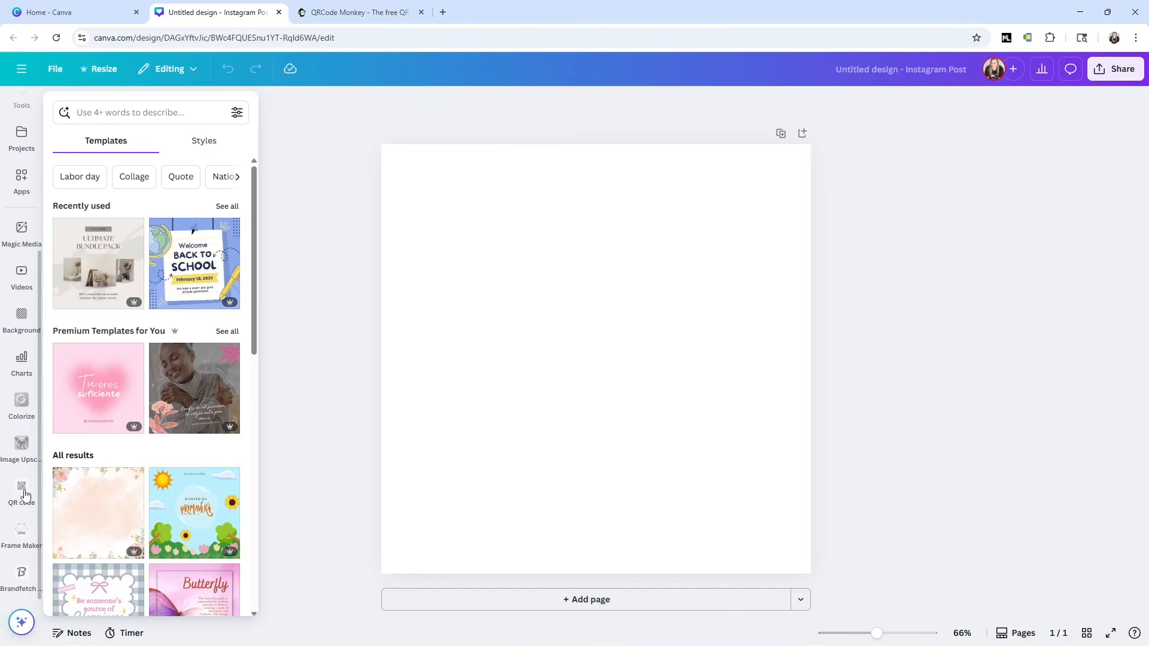
pyautogui.click(20, 180)
pyautogui.click(123, 107)
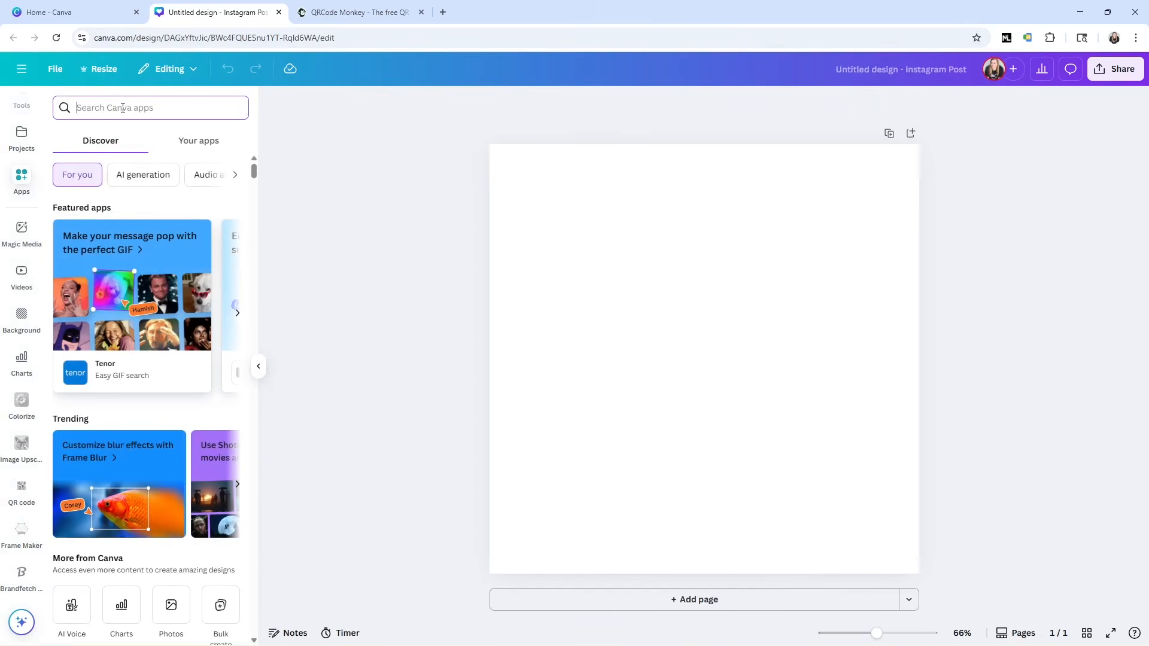
pyautogui.write('code')
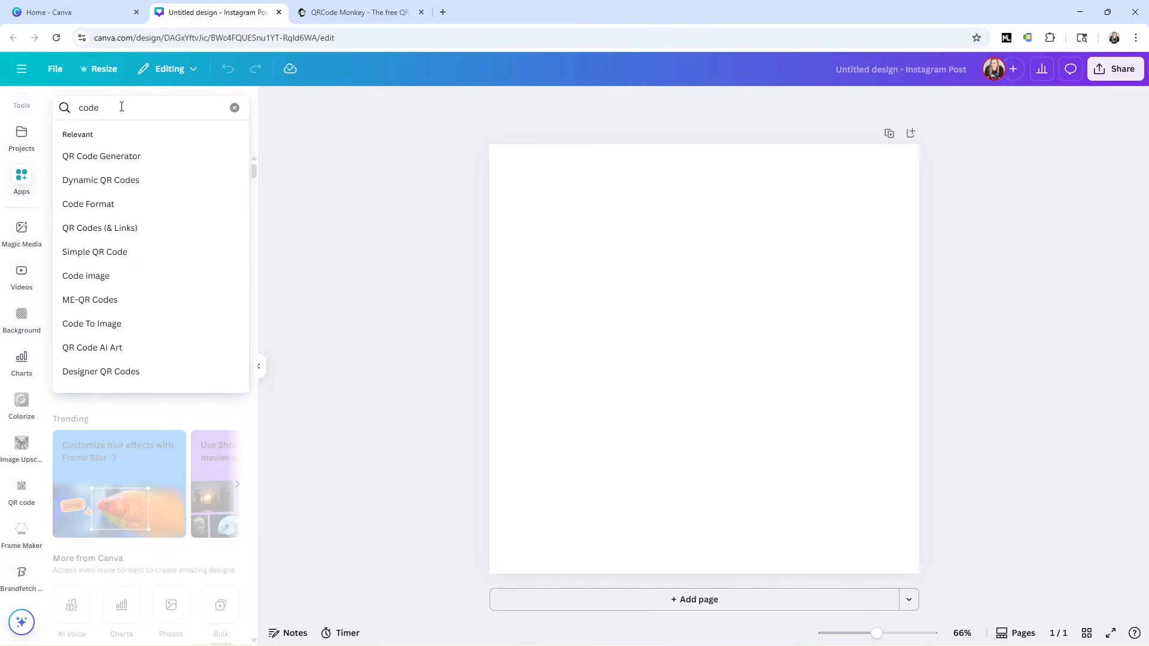
pyautogui.click(124, 155)
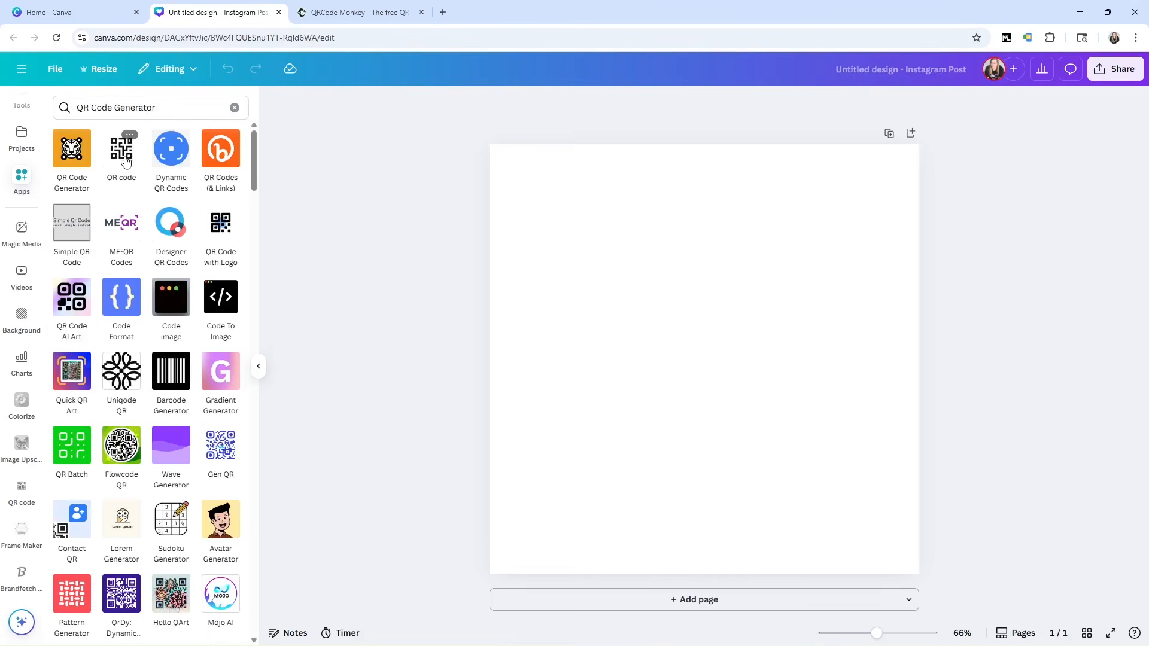
# Open the QR code app and enter the personal website's full https URL as the code's target
pyautogui.click(23, 498)
pyautogui.click(131, 193)
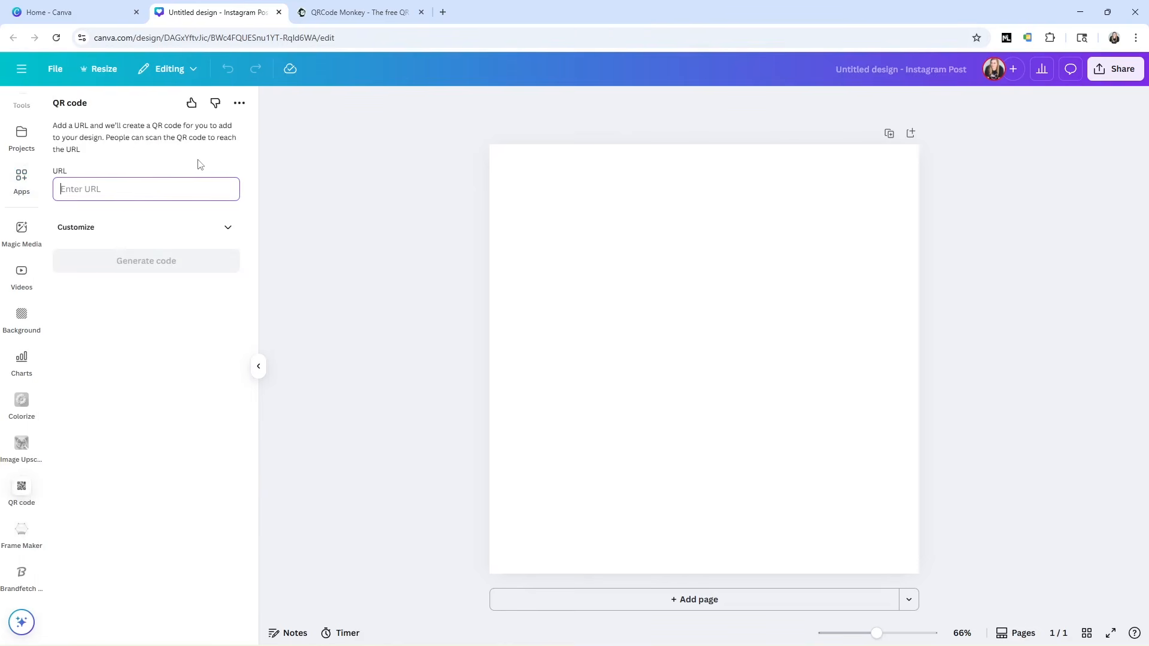
pyautogui.write('https://wwwcpr')
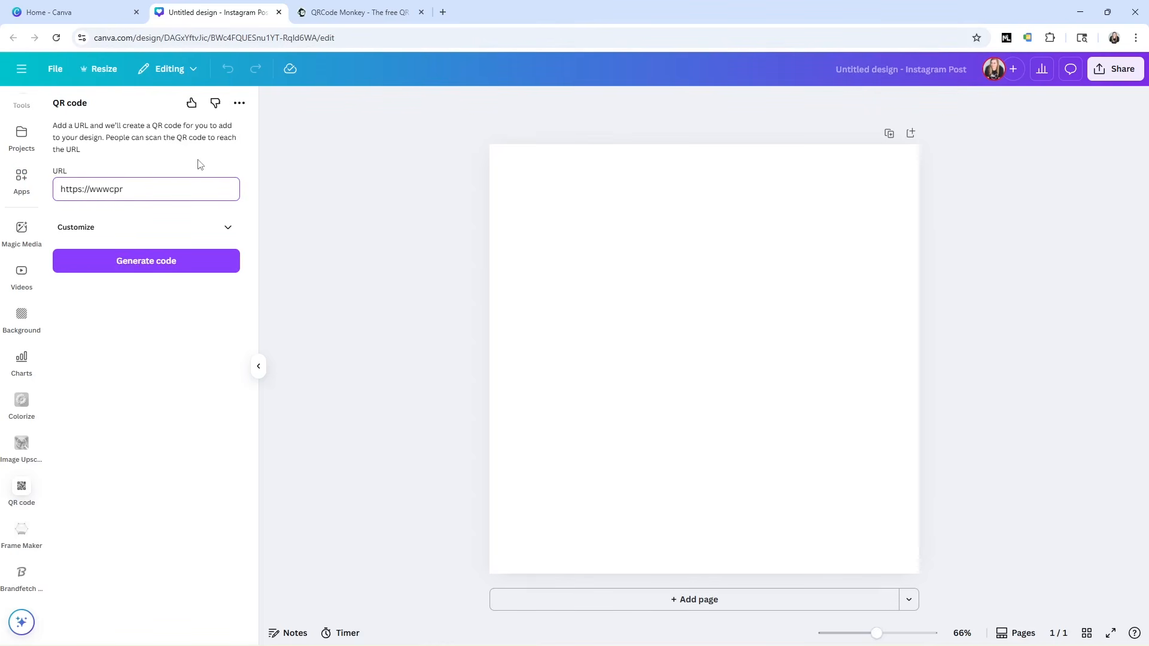
pyautogui.press('Num_Lock')
pyautogui.press('BackSpace')
pyautogui.write('.corin')
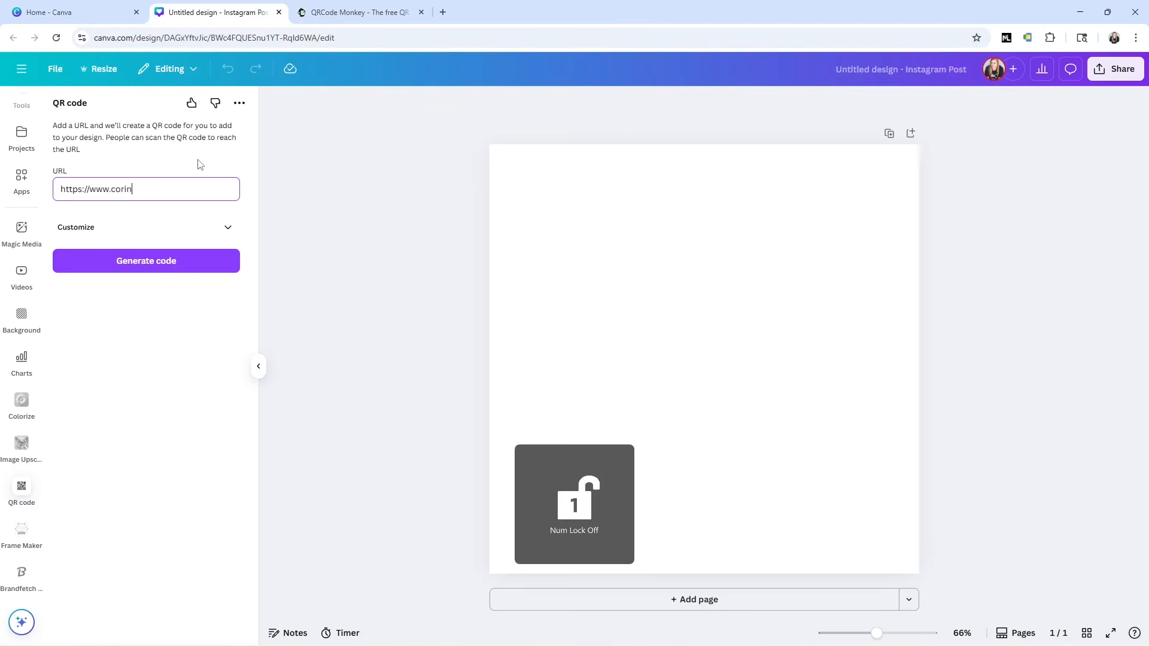
pyautogui.write('neblackstone.com')
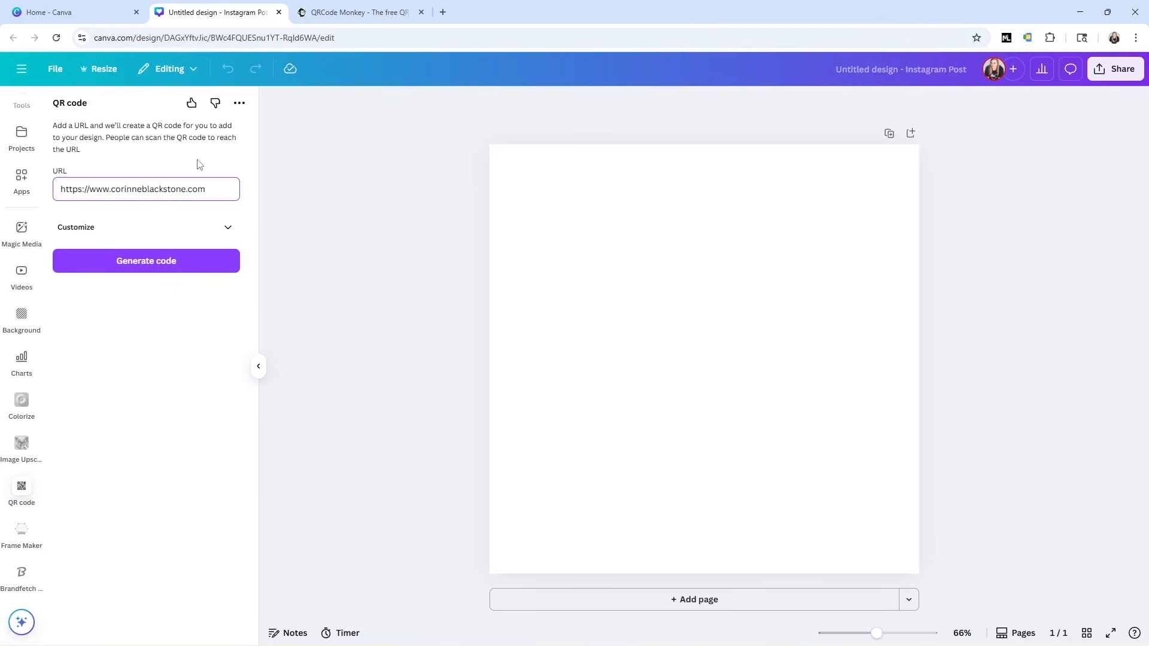
# Customize the QR code with a red background and blue foreground (#1B0FFF), and generate it on the page
pyautogui.click(230, 229)
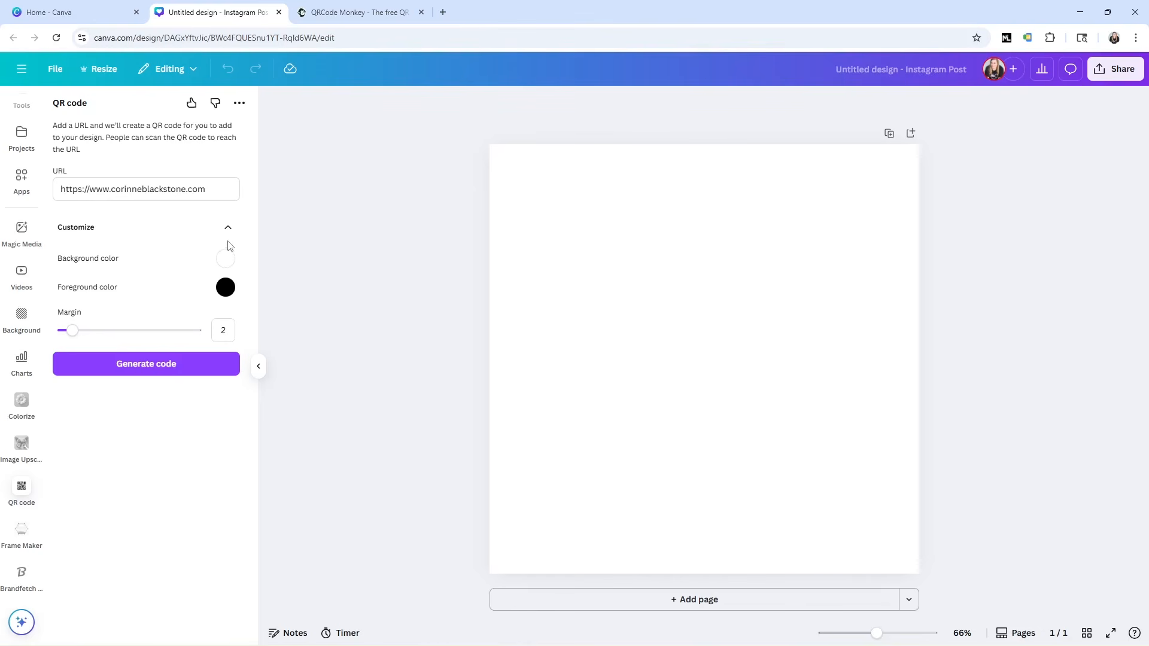
pyautogui.click(226, 258)
pyautogui.moveTo(300, 297); pyautogui.dragTo(395, 285)
pyautogui.click(160, 273)
pyautogui.click(226, 288)
pyautogui.click(326, 372)
pyautogui.click(341, 390)
pyautogui.moveTo(334, 363); pyautogui.dragTo(385, 313)
pyautogui.click(148, 268)
pyautogui.click(159, 373)
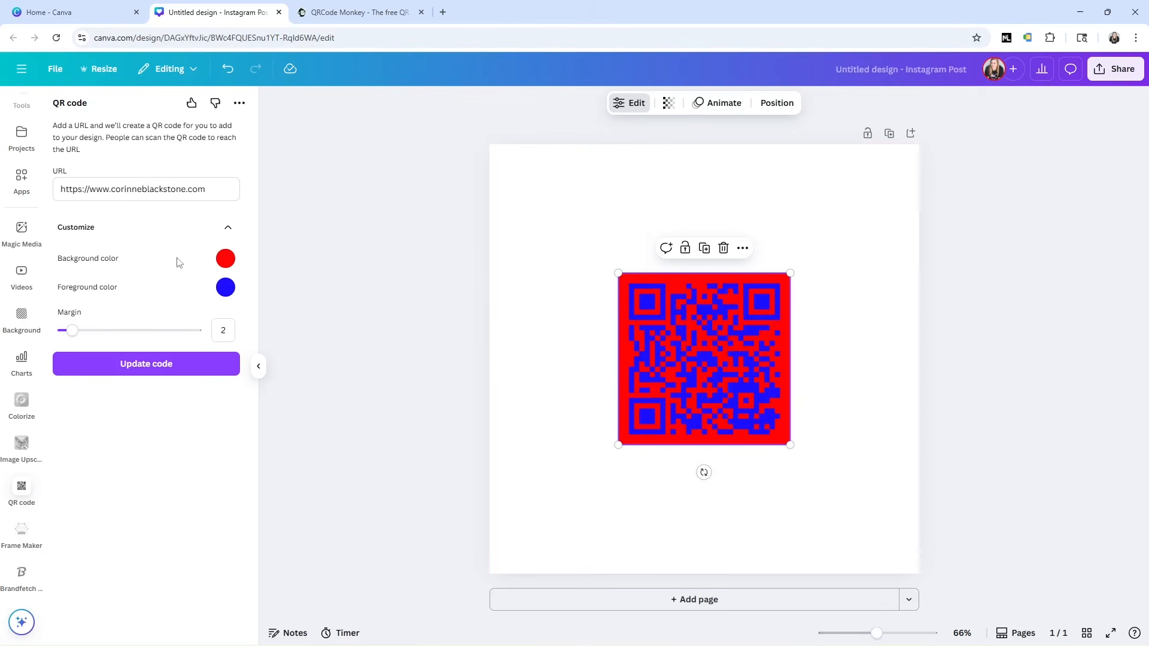
# Change the QR code's background to near-white #FDFDFD and its foreground to black #000000, and update the code
pyautogui.click(223, 258)
pyautogui.click(231, 287)
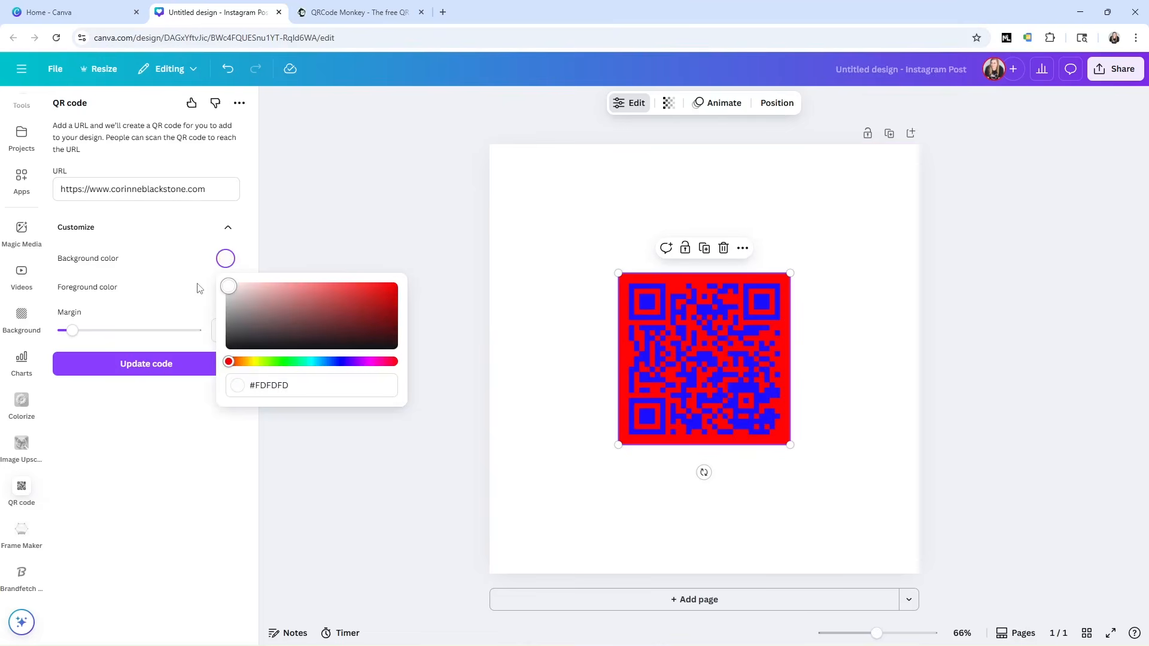
pyautogui.click(227, 288)
pyautogui.click(226, 288)
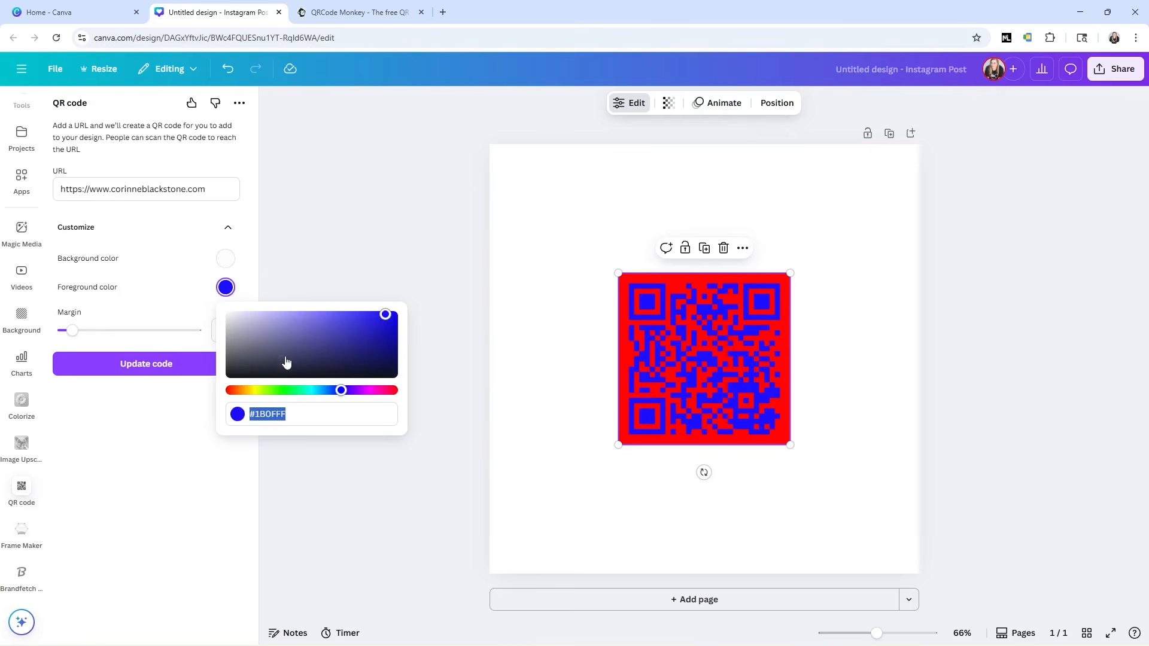
pyautogui.moveTo(384, 315); pyautogui.dragTo(229, 375)
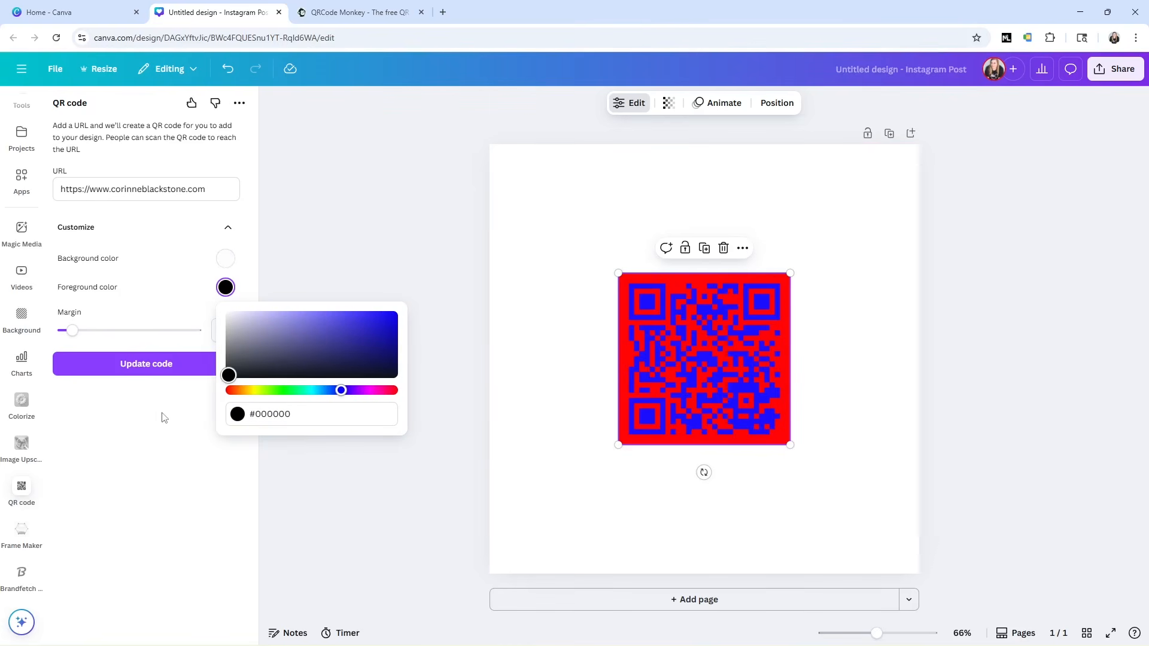
pyautogui.click(159, 362)
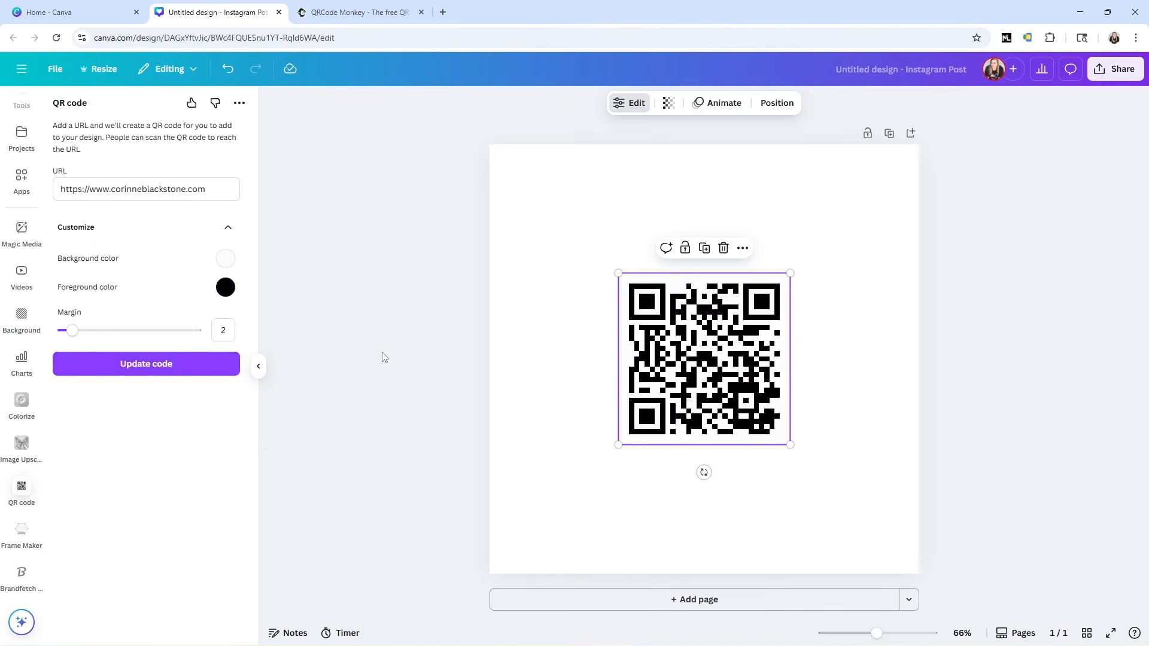
# Enlarge the QR code until it fills the whole square page, and deselect it
pyautogui.moveTo(618, 273); pyautogui.dragTo(477, 149)
pyautogui.moveTo(789, 444); pyautogui.dragTo(916, 574)
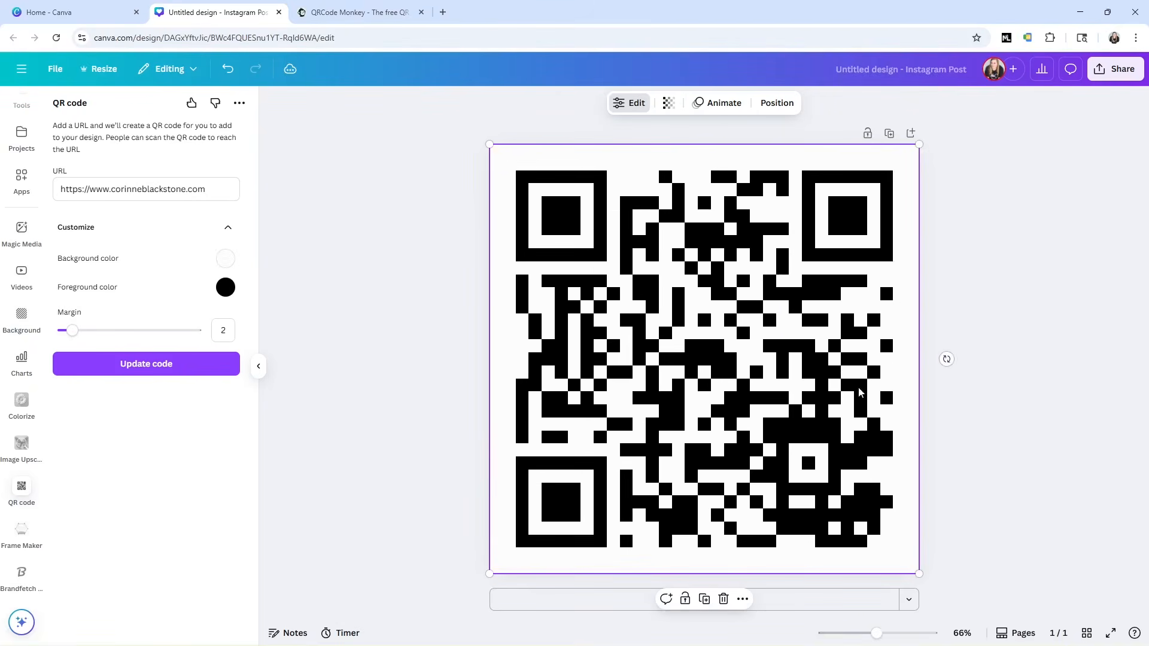
pyautogui.click(960, 364)
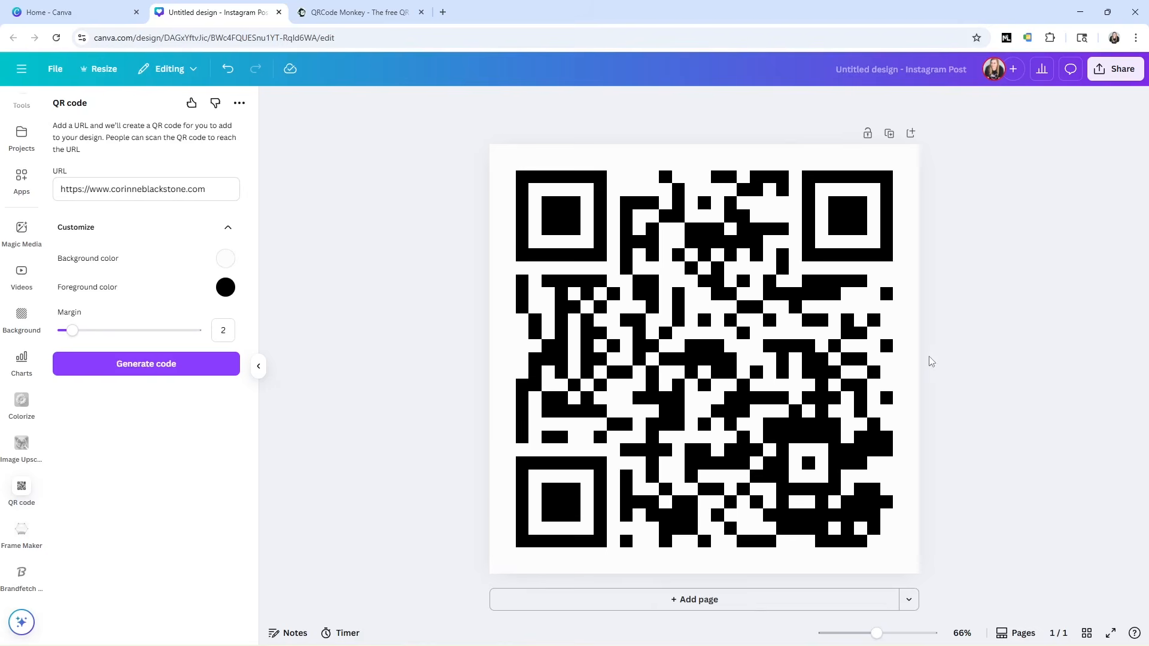
# Download the design as a PNG at 1,080 × 1,080 px
pyautogui.click(1115, 69)
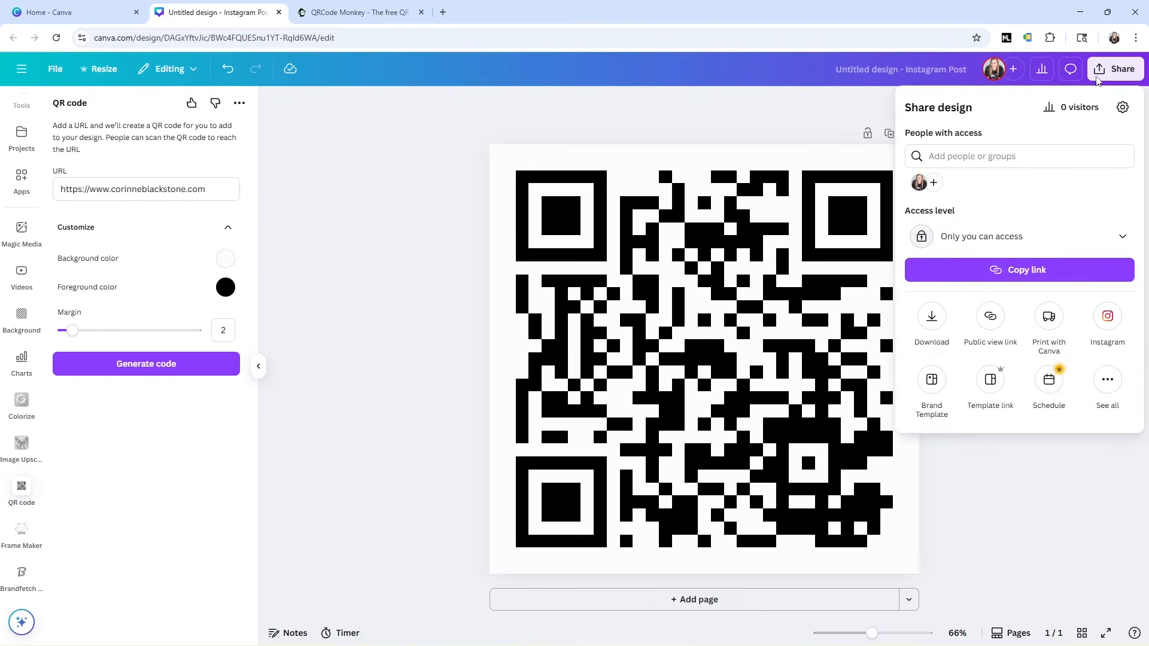
pyautogui.click(926, 314)
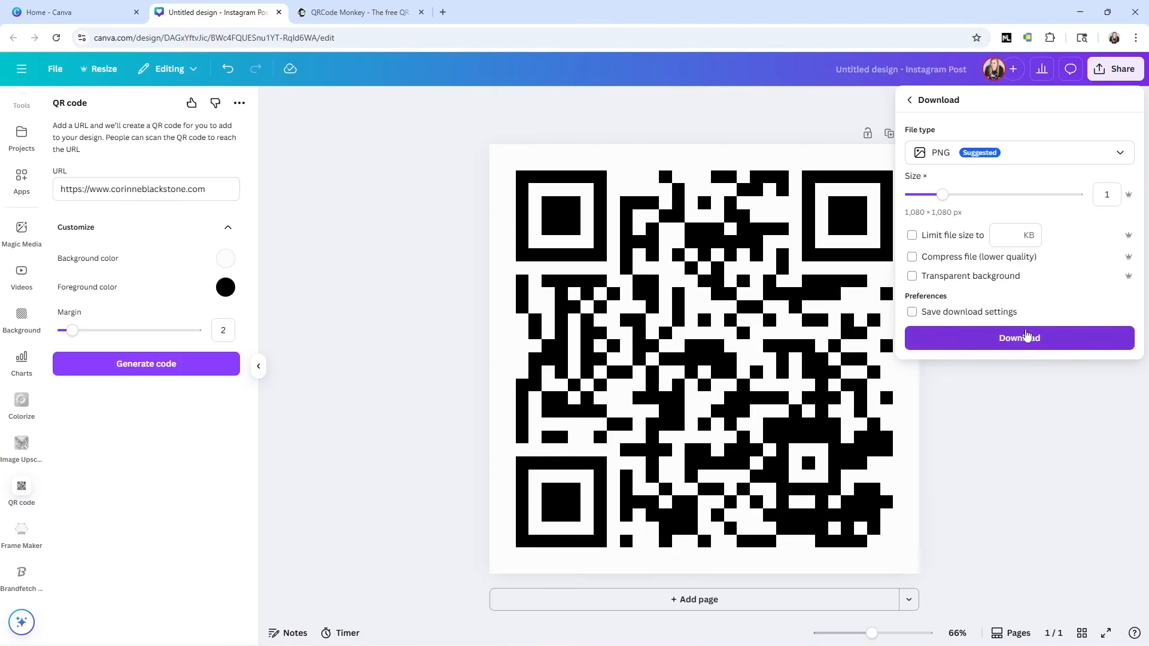
pyautogui.click(1028, 350)
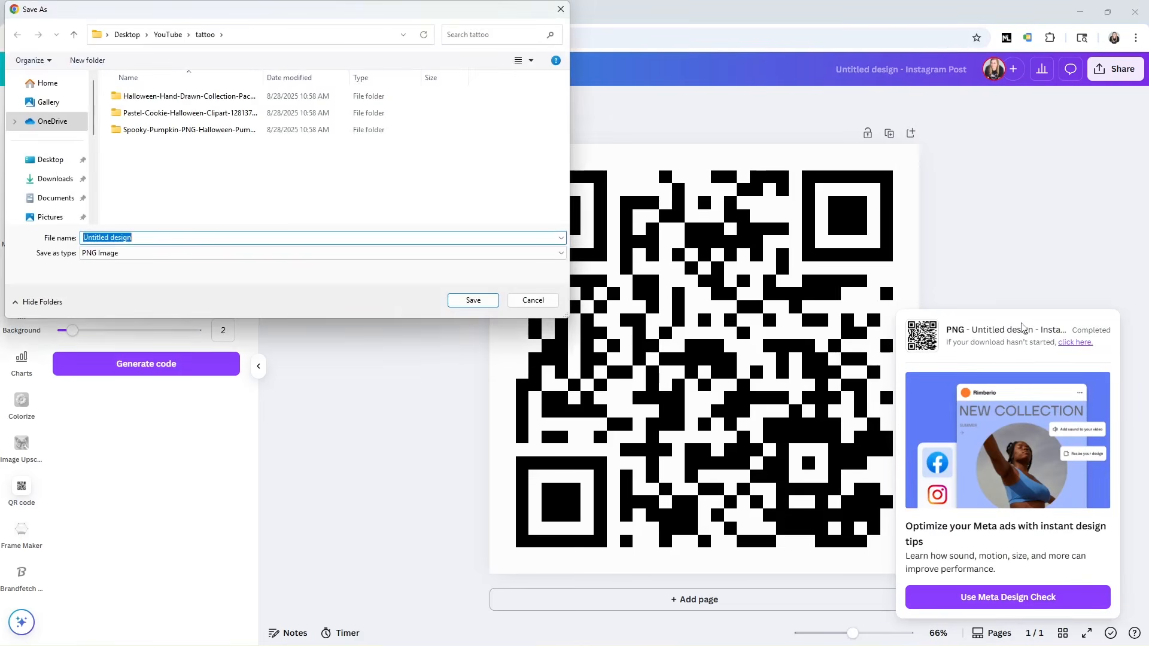
# Create a new folder named QR CODE inside the YouTube folder on the Desktop
pyautogui.click(168, 35)
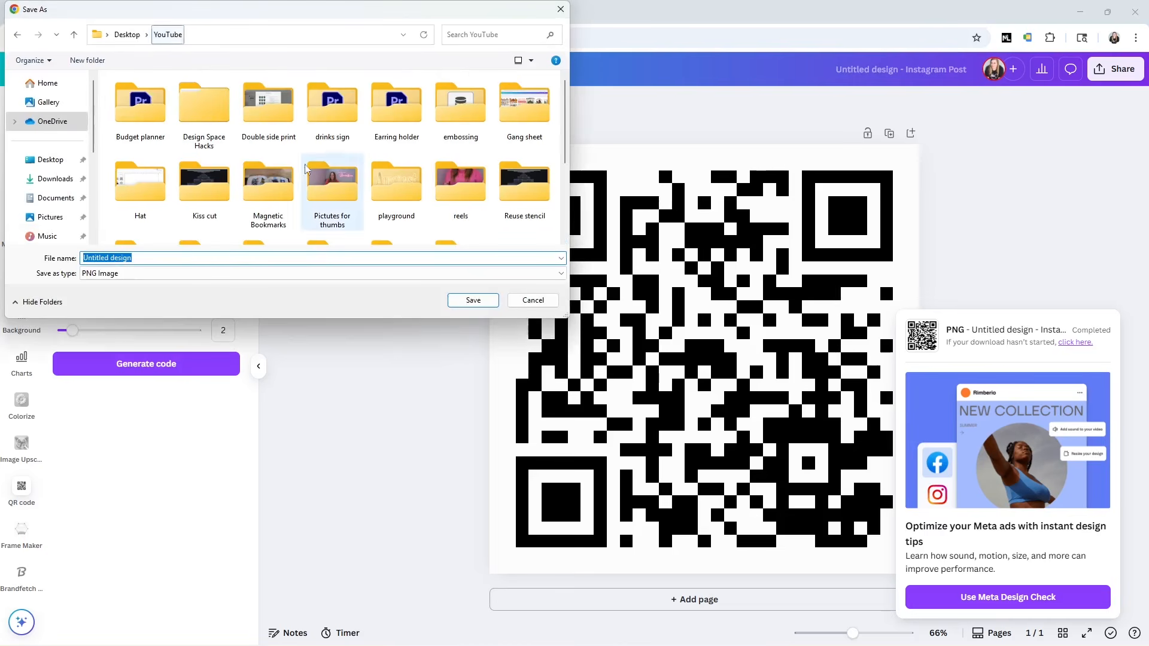
pyautogui.rightClick(486, 231)
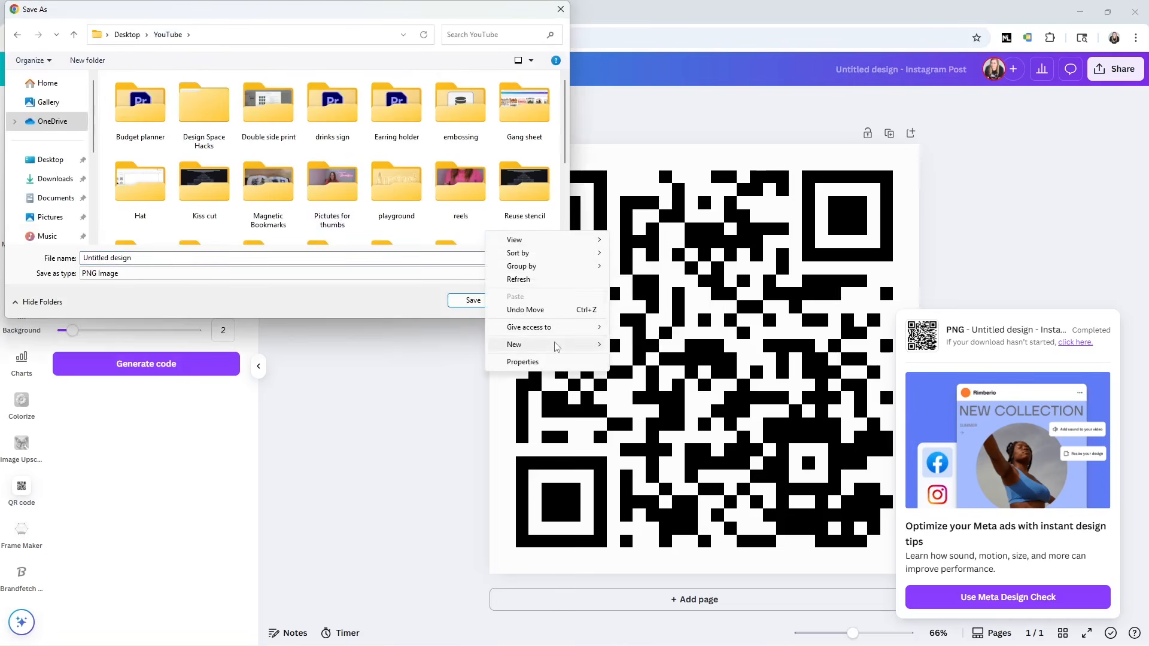
pyautogui.moveTo(572, 346)
pyautogui.click(638, 347)
pyautogui.write('q')
pyautogui.press('BackSpace')
pyautogui.write('QR CODE')
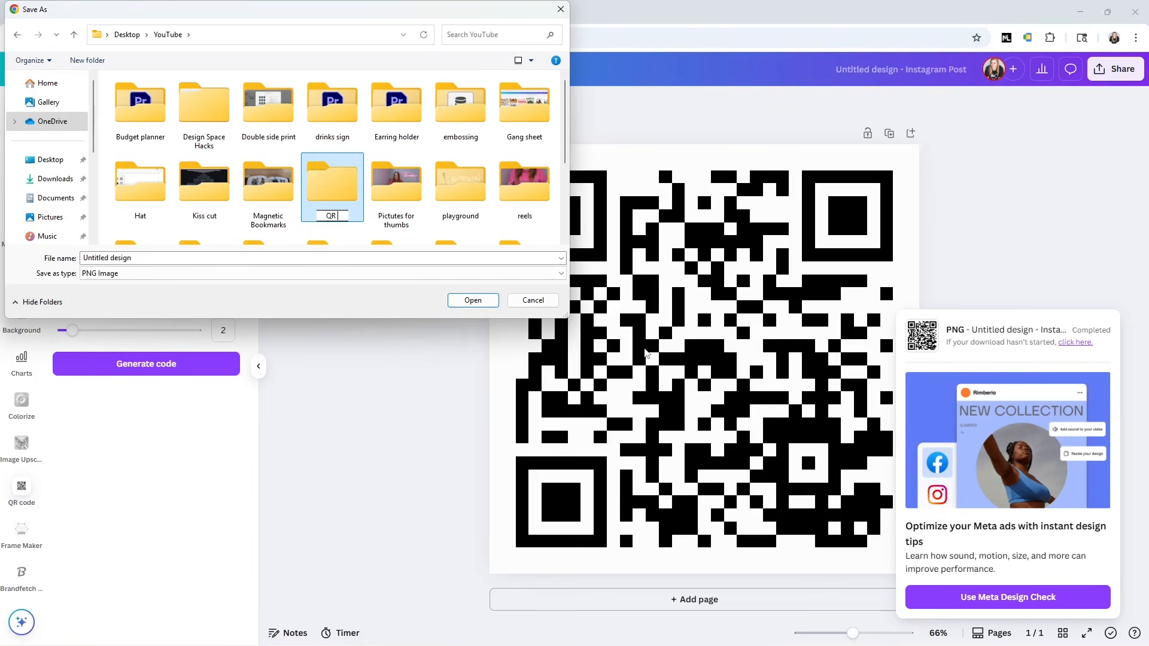
pyautogui.press('Return')
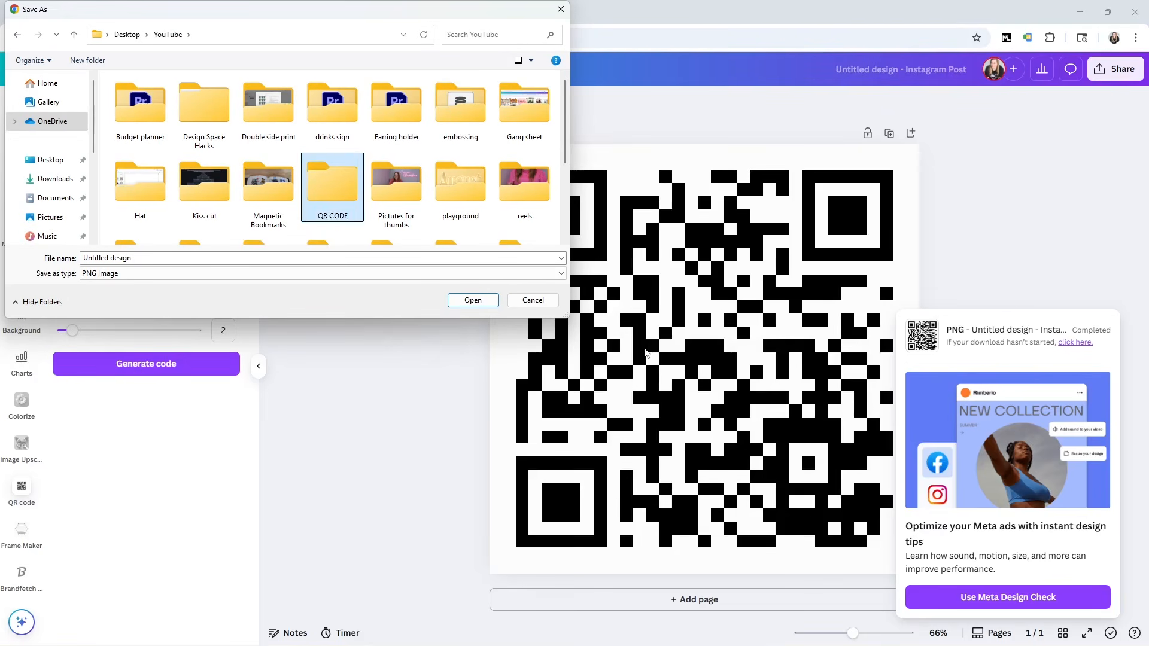
# Save the PNG under the file name Canva in the QR CODE folder
pyautogui.doubleClick(350, 174)
pyautogui.click(187, 257)
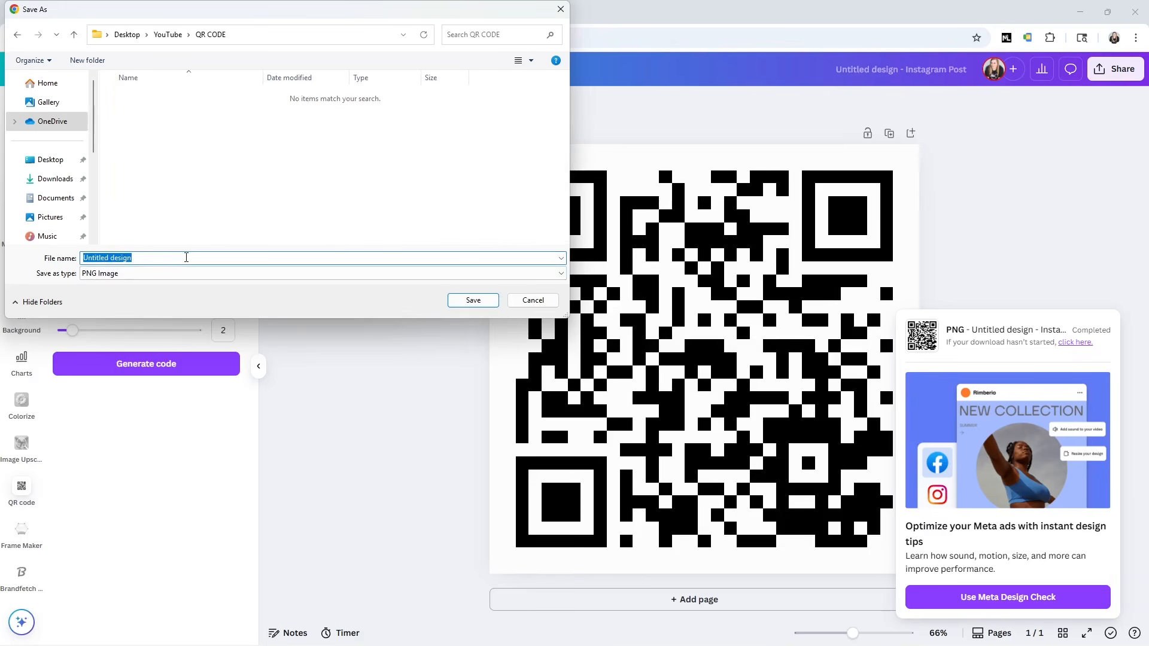
pyautogui.write('Canva')
pyautogui.click(494, 299)
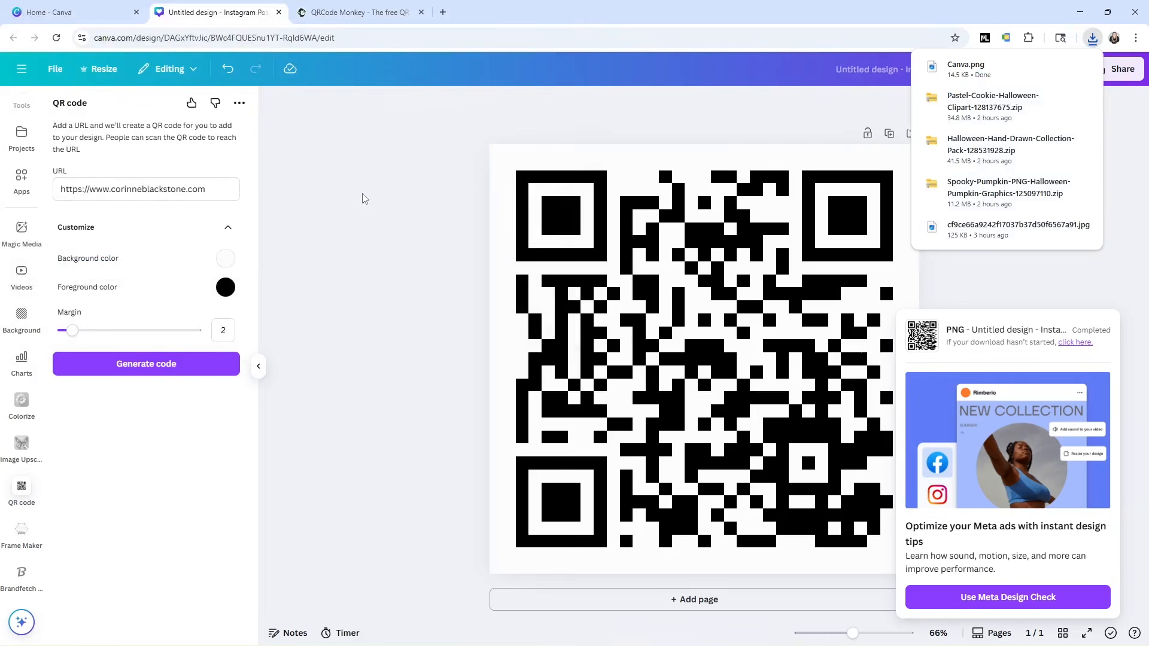
# Switch to the open QRCode Monkey website
pyautogui.click(386, 15)
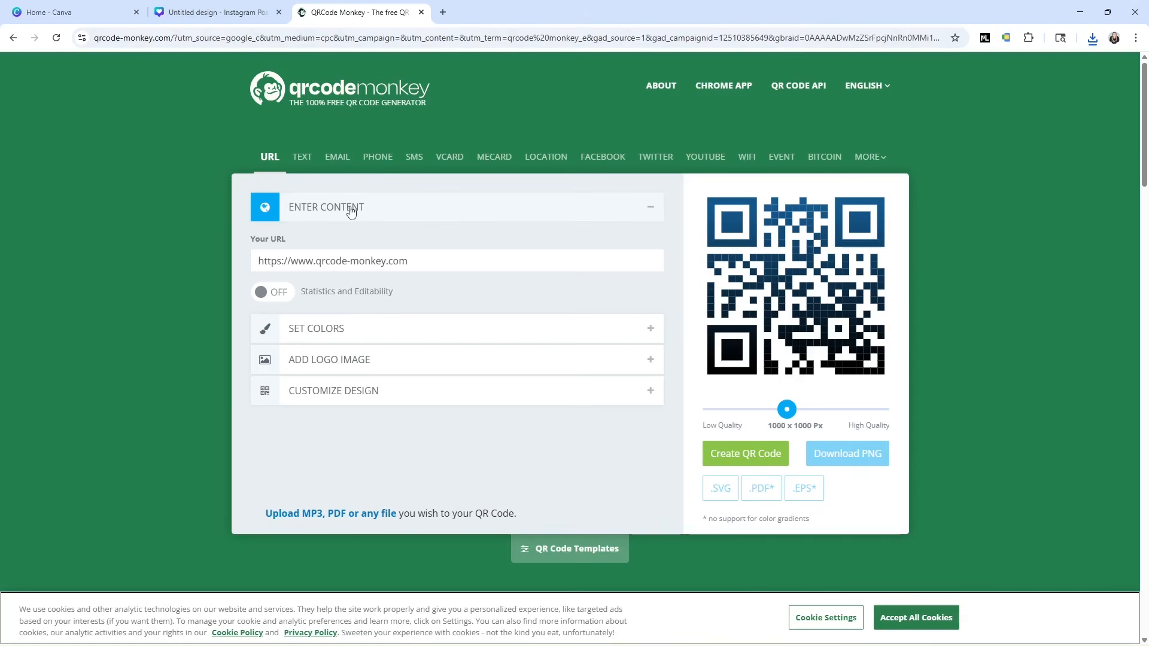
pyautogui.click(651, 213)
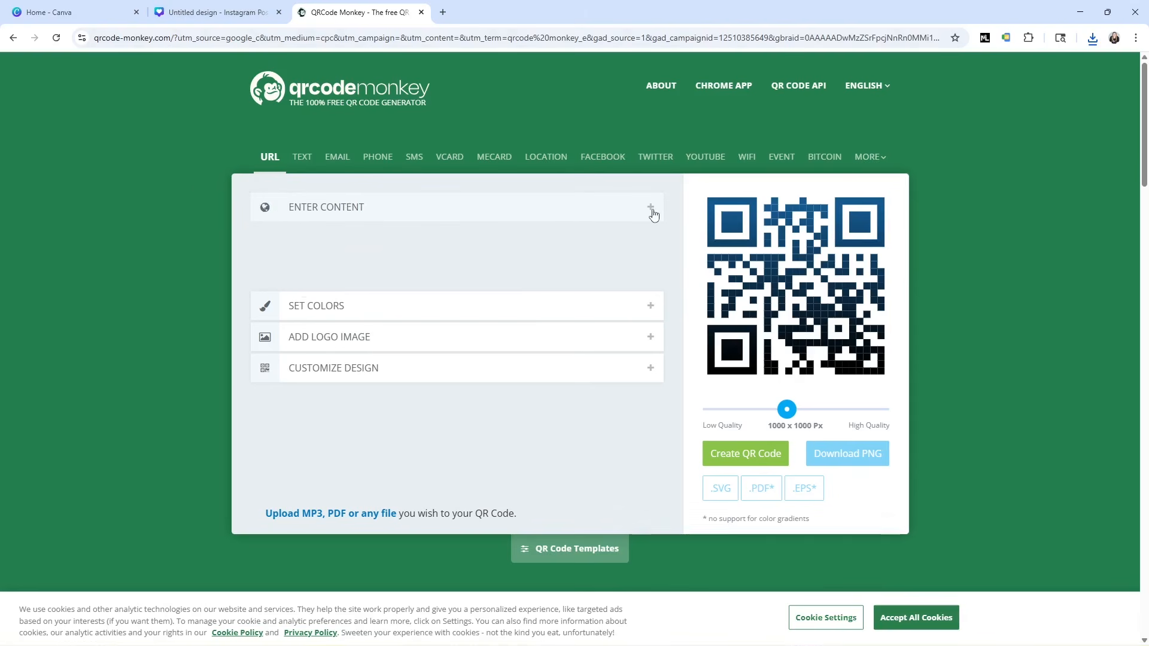
pyautogui.click(652, 211)
pyautogui.click(652, 213)
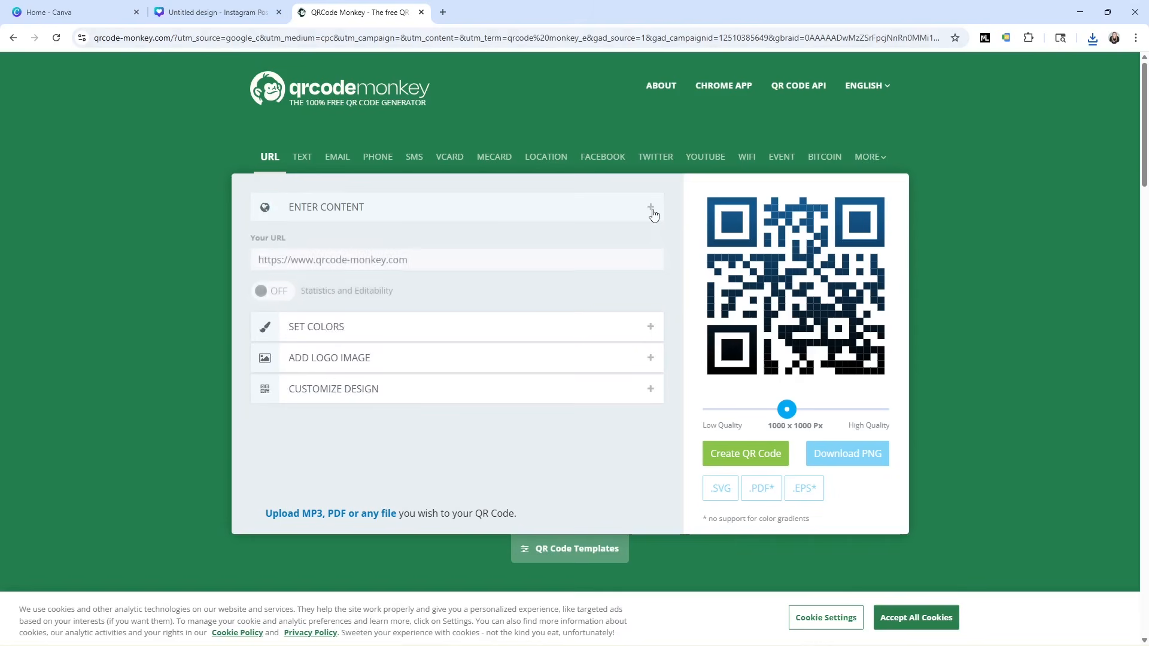
pyautogui.click(652, 213)
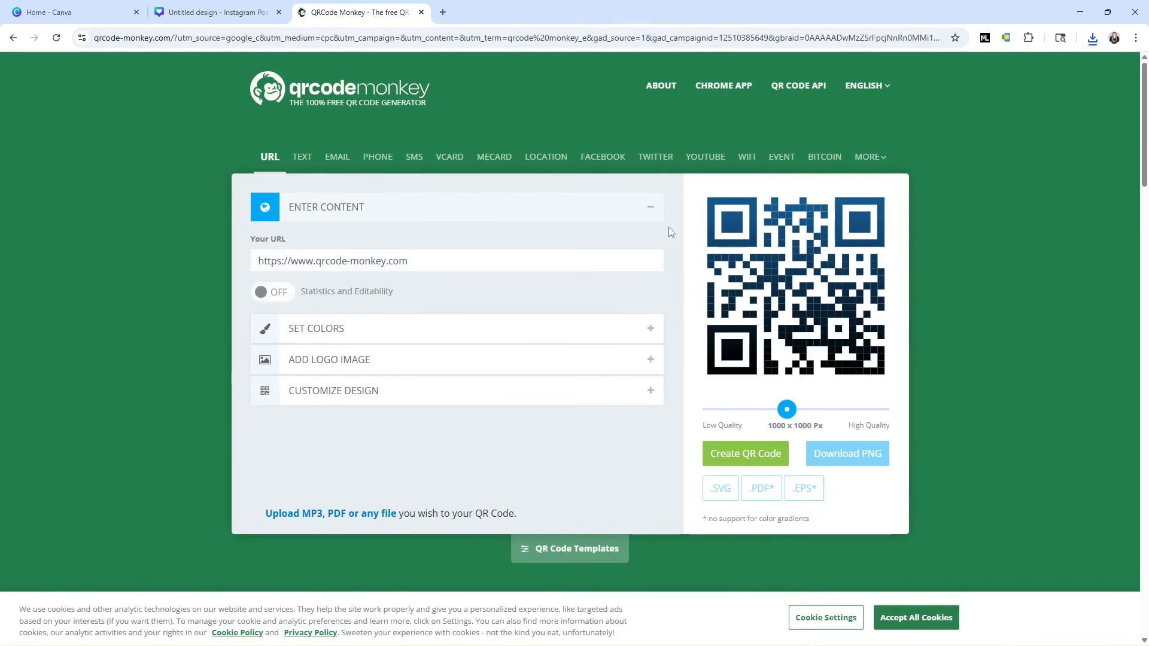
# Replace the sample address in the QR code's content with the personal website's URL
pyautogui.moveTo(447, 257); pyautogui.dragTo(235, 267)
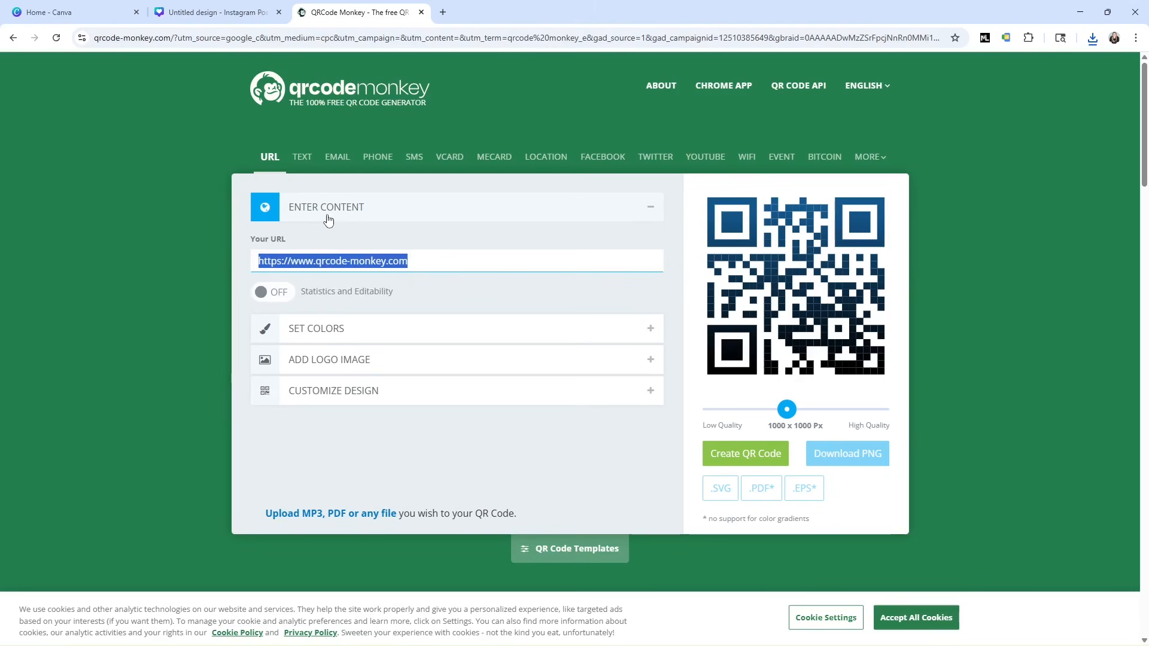
pyautogui.moveTo(442, 262); pyautogui.dragTo(317, 264)
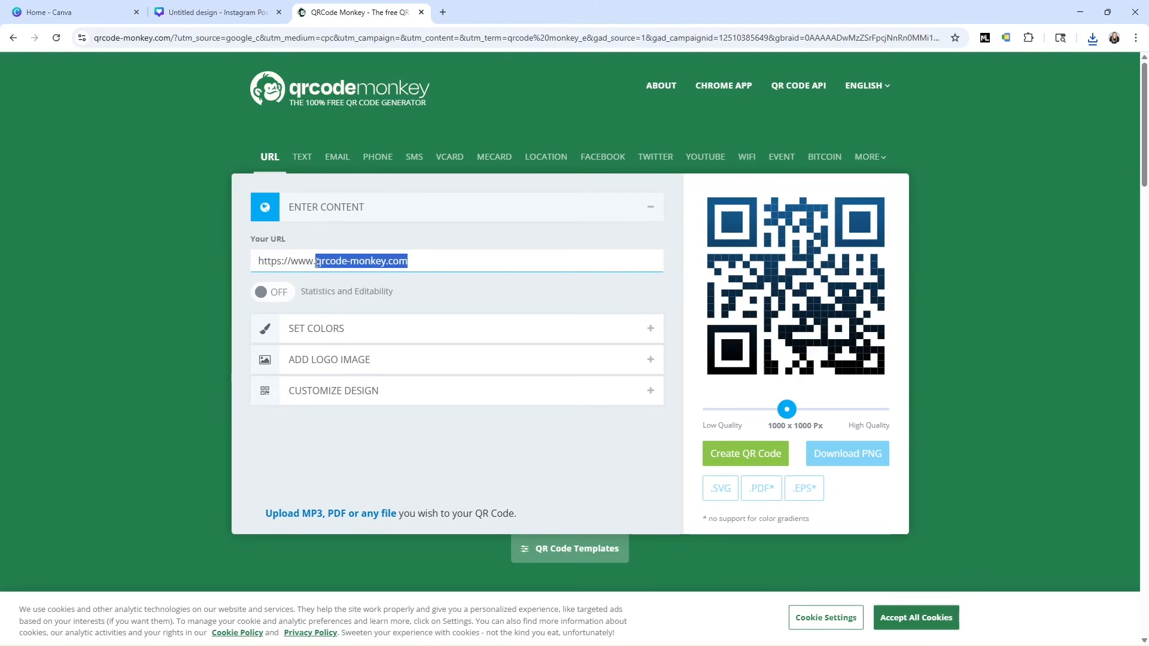
pyautogui.write('corinnebla')
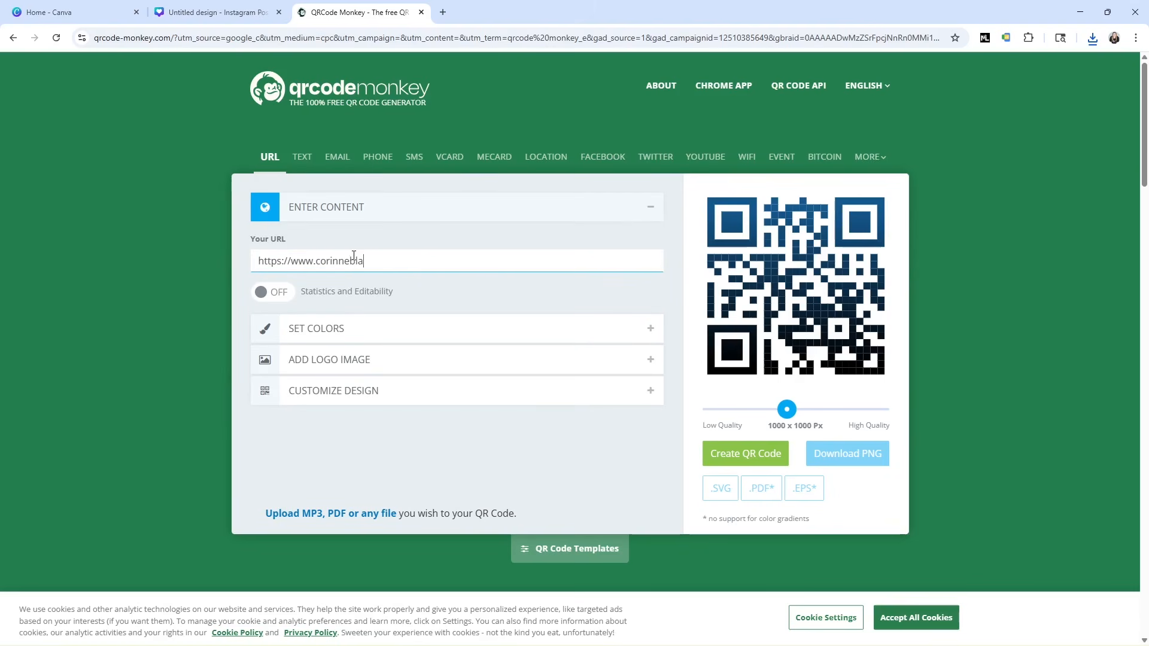
pyautogui.write('ckstone.com')
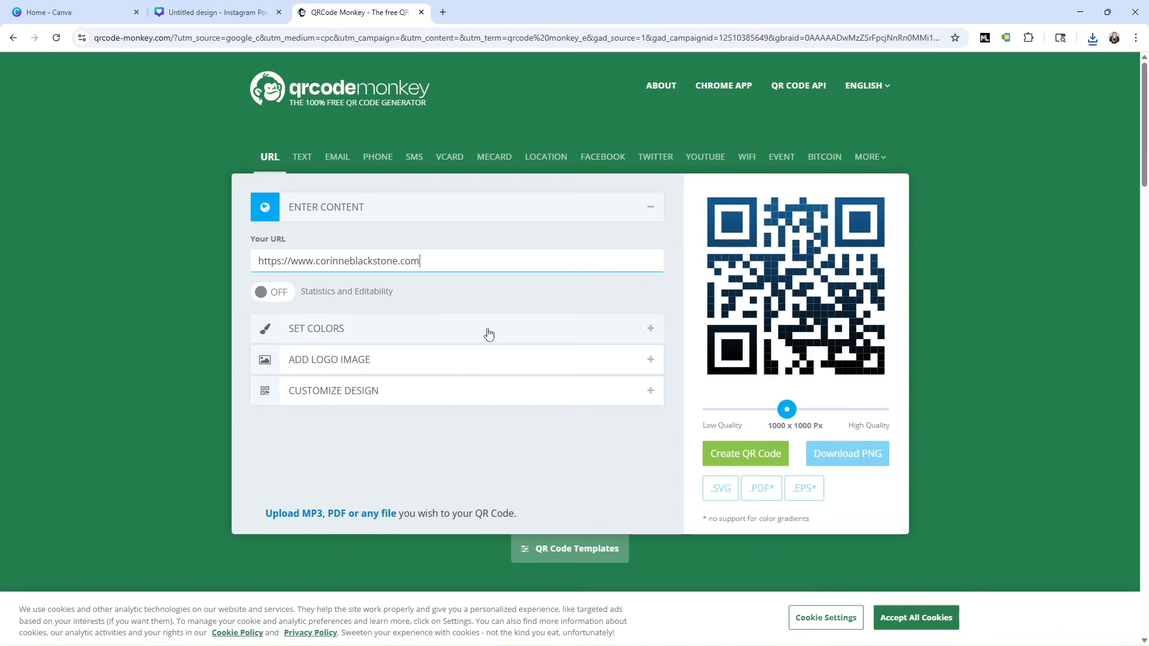
# Look over the color settings, try the round YouTube icon as the QR code's logo, and remove it again
pyautogui.click(652, 334)
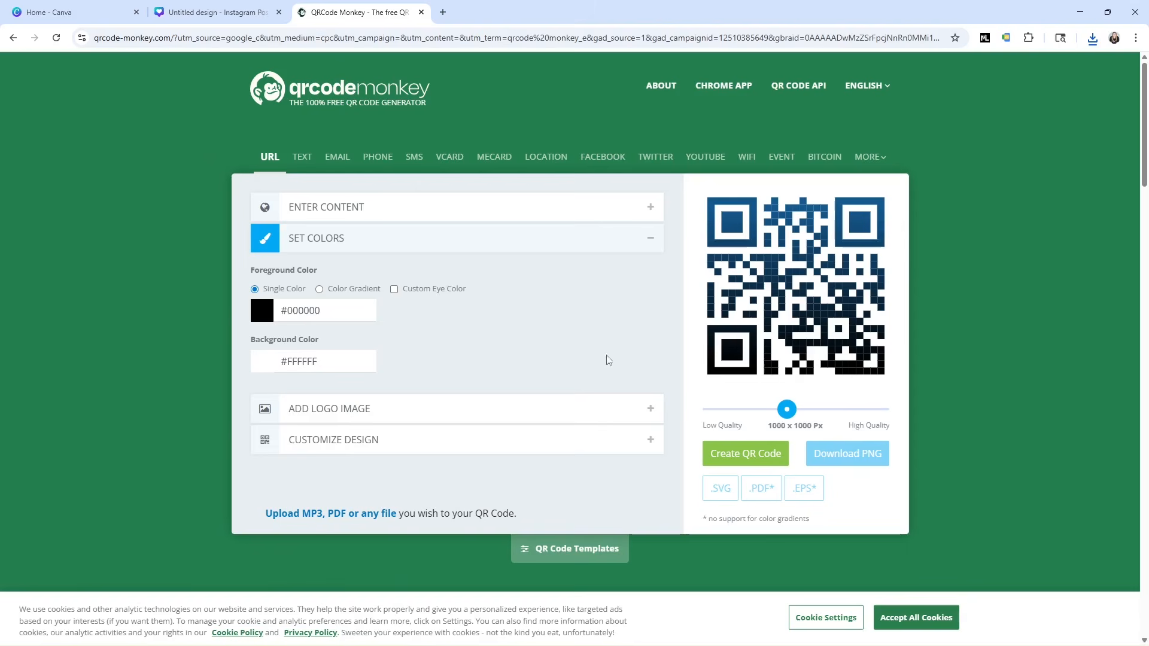
pyautogui.click(651, 418)
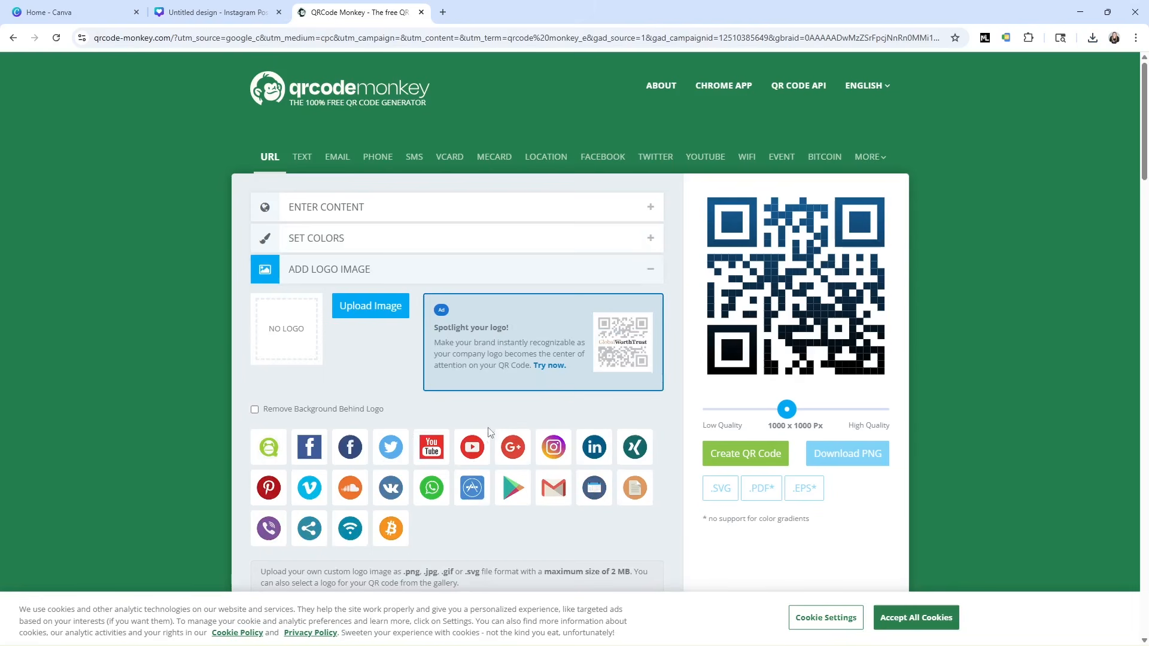
pyautogui.click(477, 446)
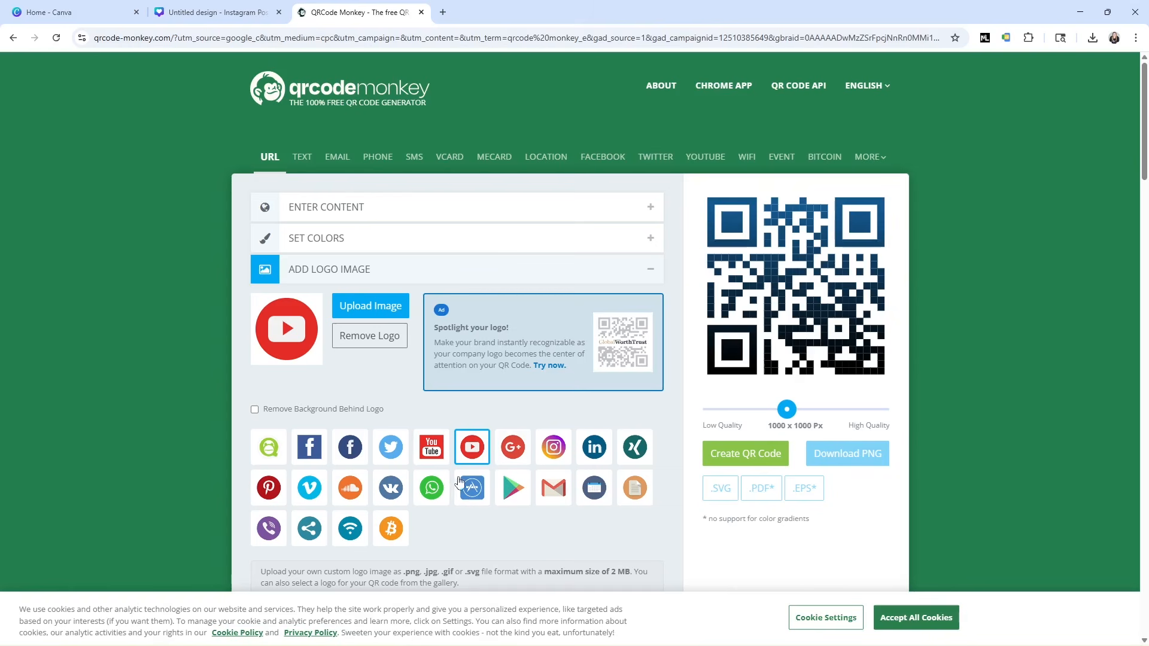
pyautogui.click(371, 336)
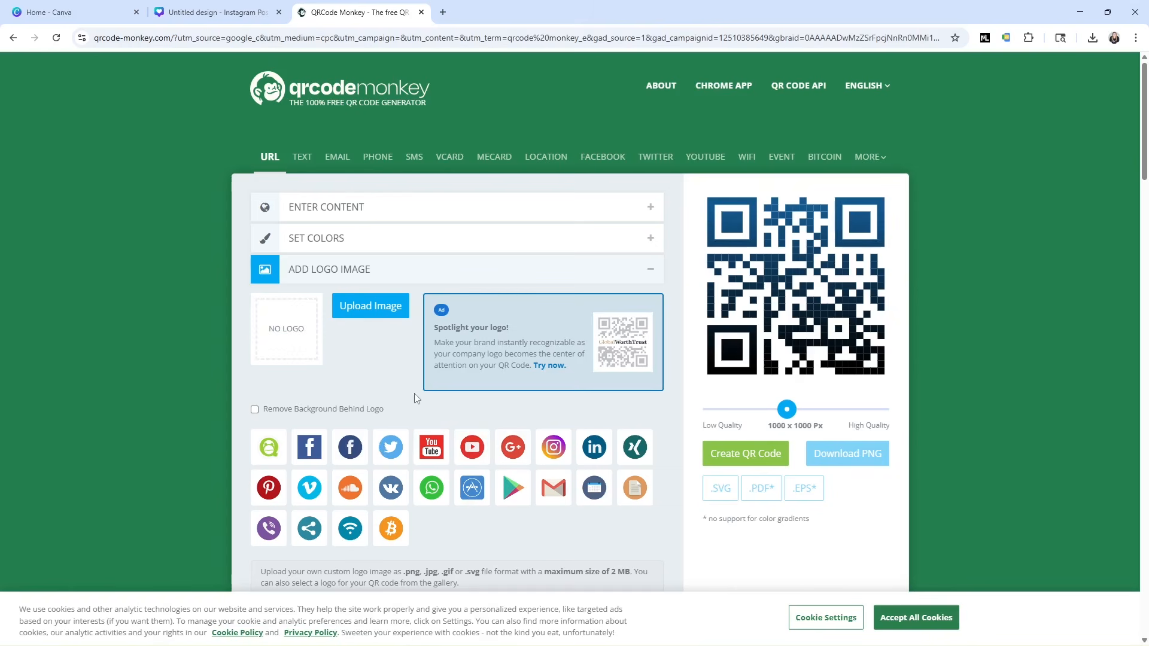
# Examine the body, eye frame and eye ball shape choices in the QR code's design customization
pyautogui.scroll(-3, 414, 395)
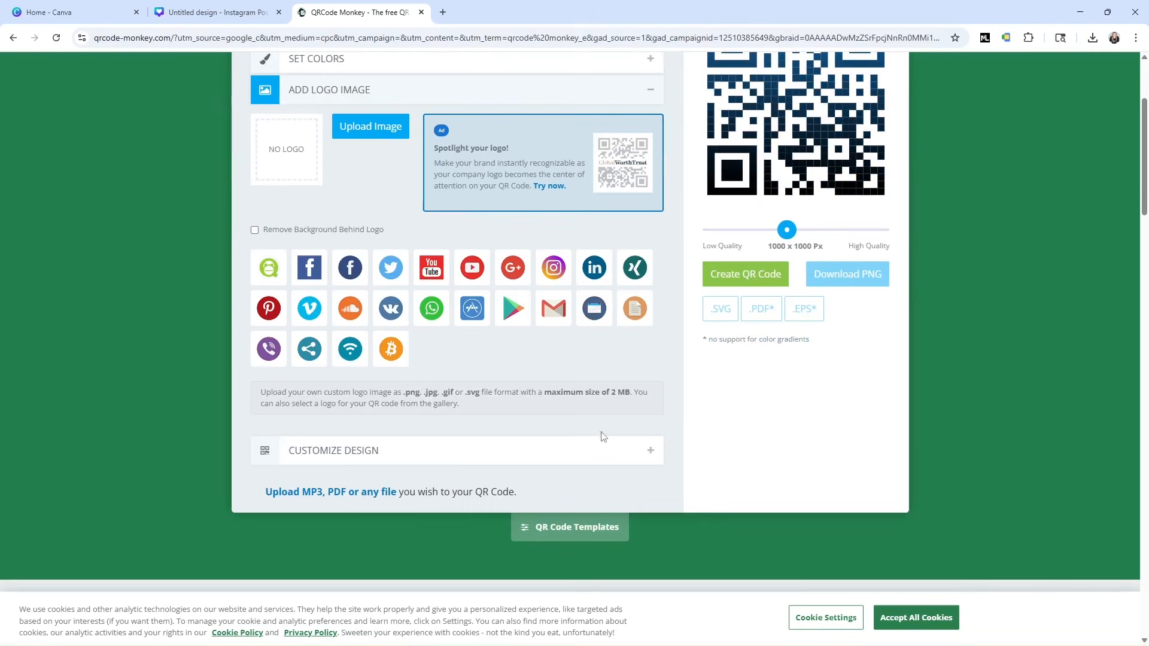
pyautogui.click(649, 452)
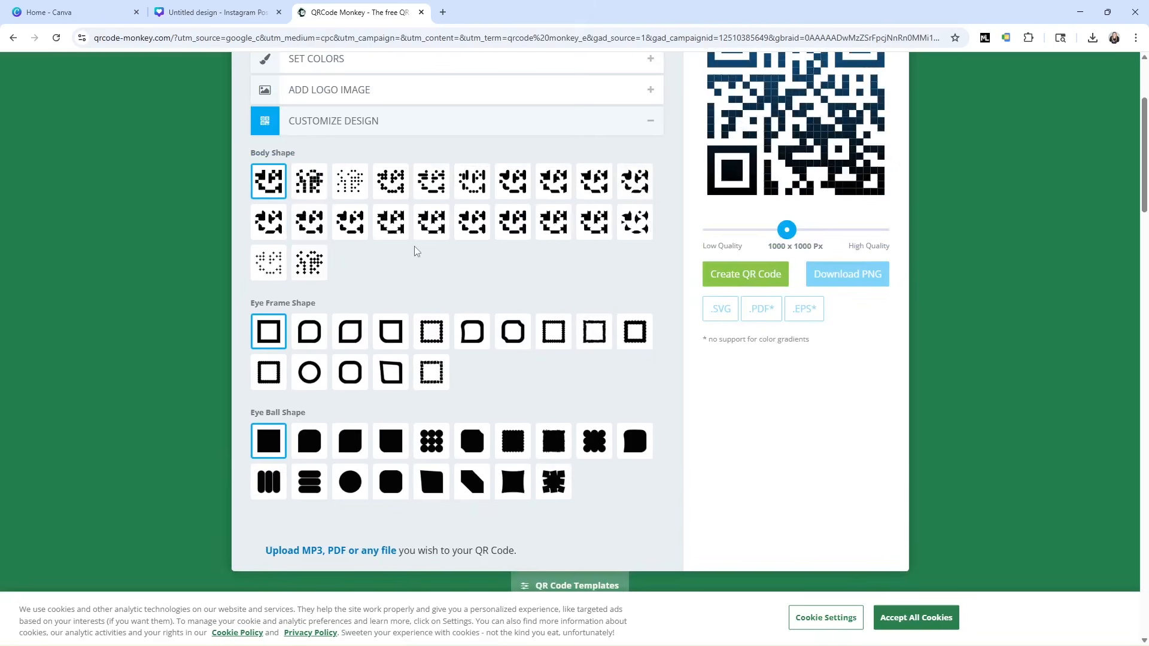
pyautogui.scroll(-1, 424, 256)
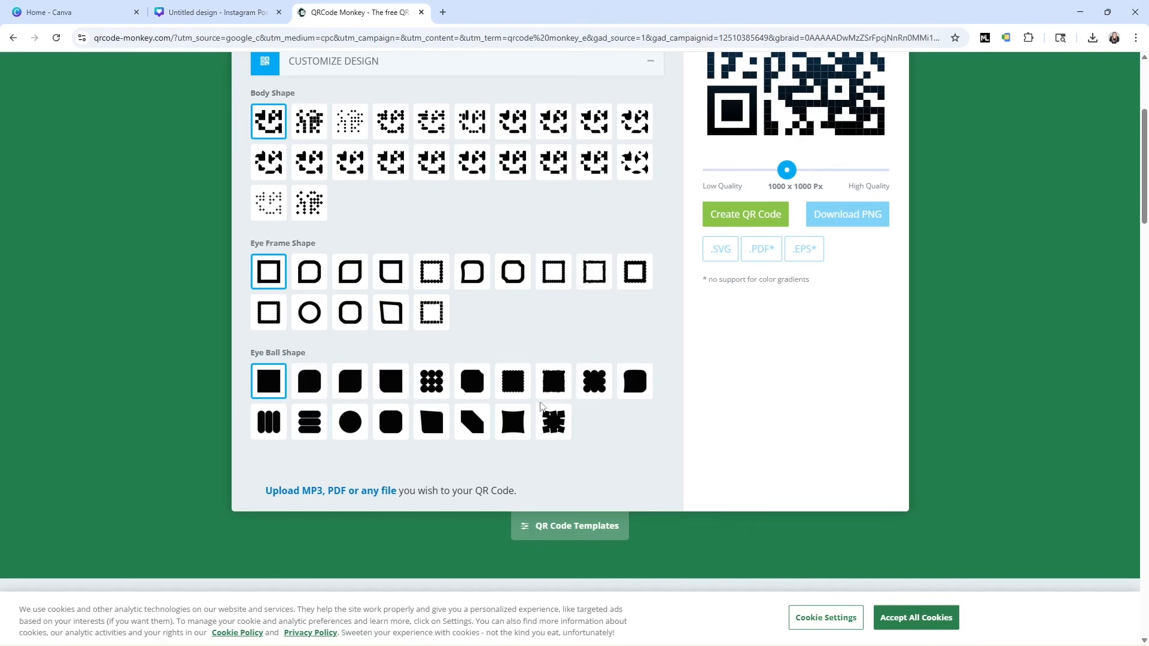
pyautogui.scroll(3, 606, 425)
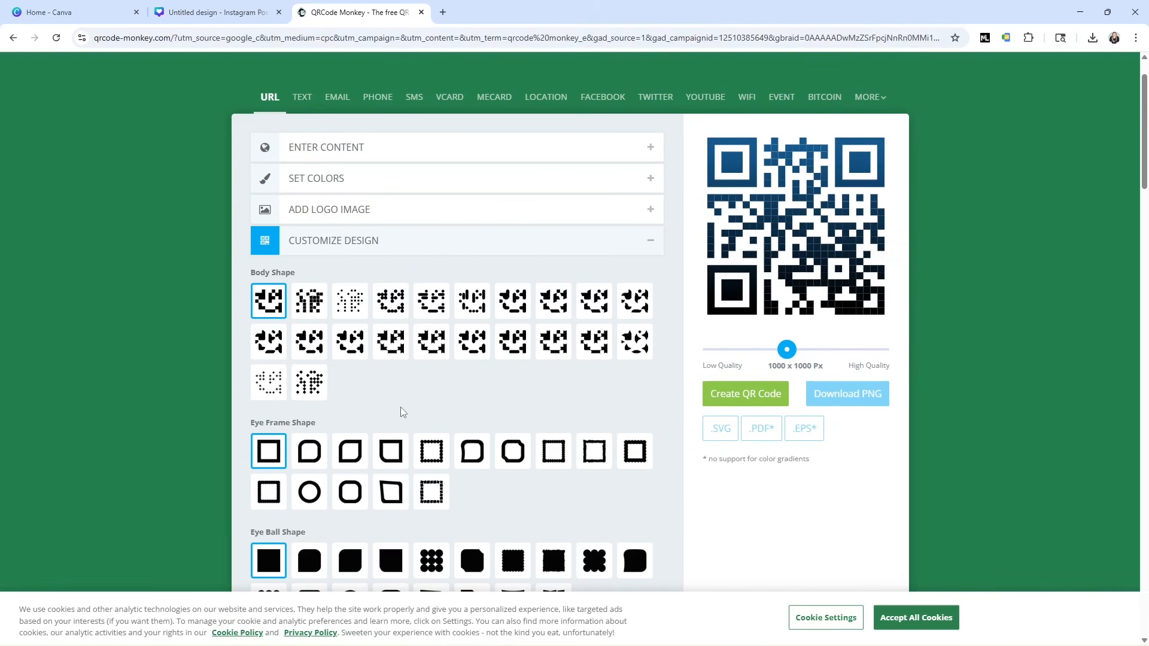
# Set the QR code's quality to 2000 x 2000 px and generate the code
pyautogui.moveTo(779, 353); pyautogui.dragTo(898, 353)
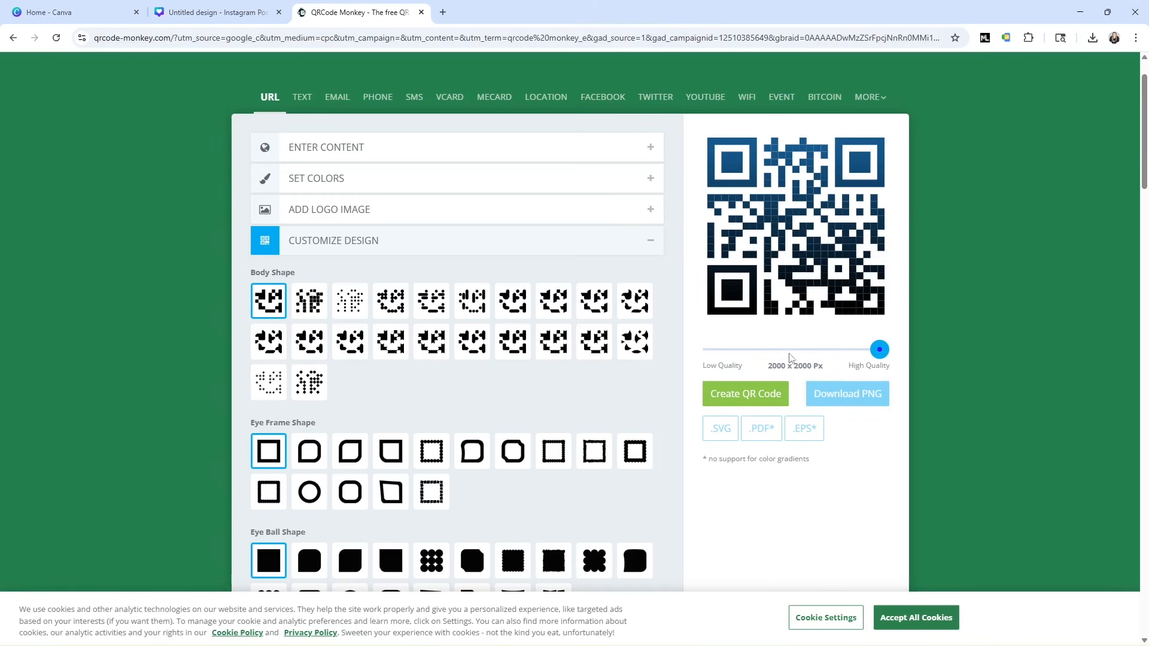
pyautogui.moveTo(771, 437)
pyautogui.mouseDown()
pyautogui.moveTo(705, 434)
pyautogui.moveTo(791, 430)
pyautogui.mouseUp()
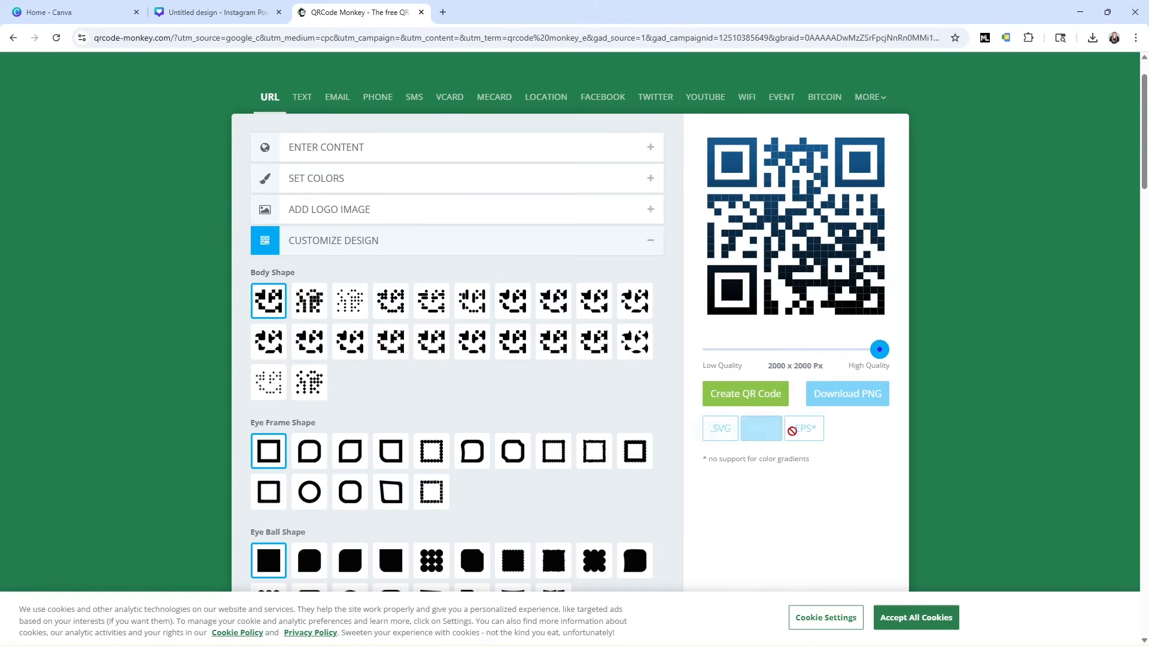
pyautogui.click(753, 398)
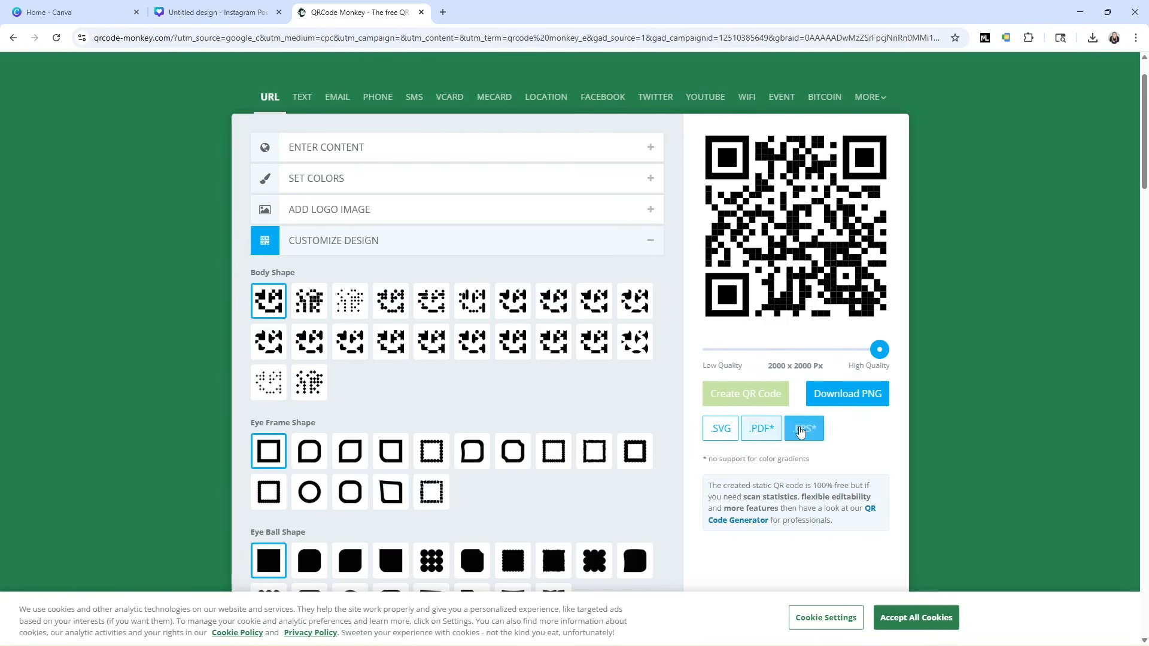
# Download the QR code as a PNG named QRCM in the QR CODE folder
pyautogui.click(856, 398)
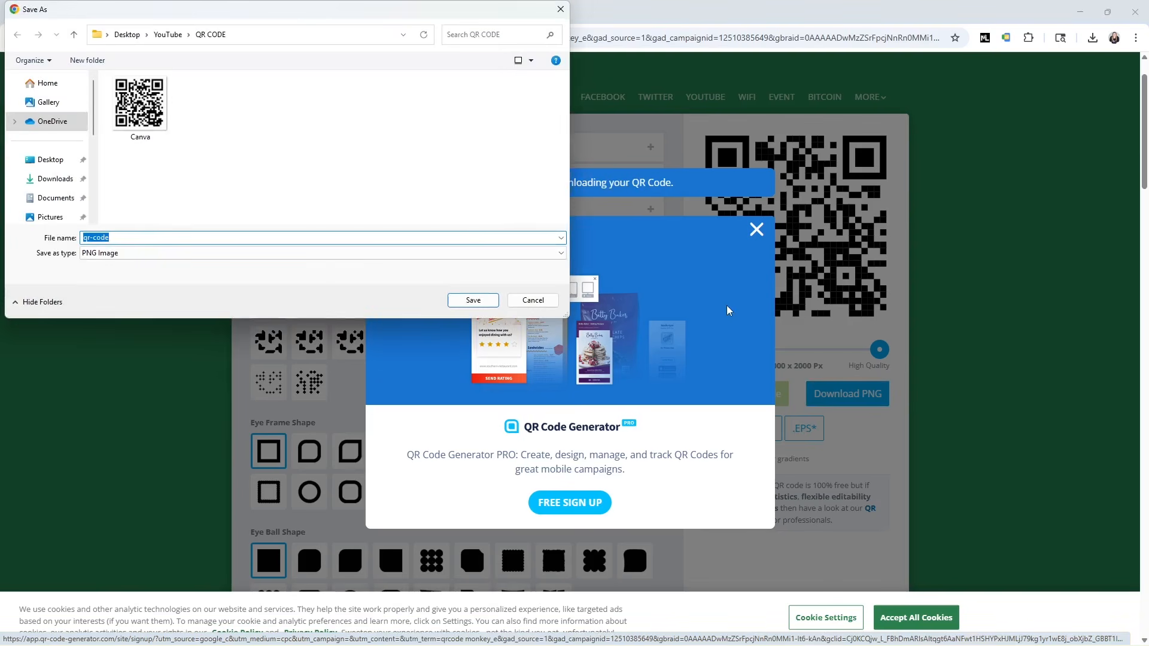
pyautogui.write('QRCM')
pyautogui.click(473, 302)
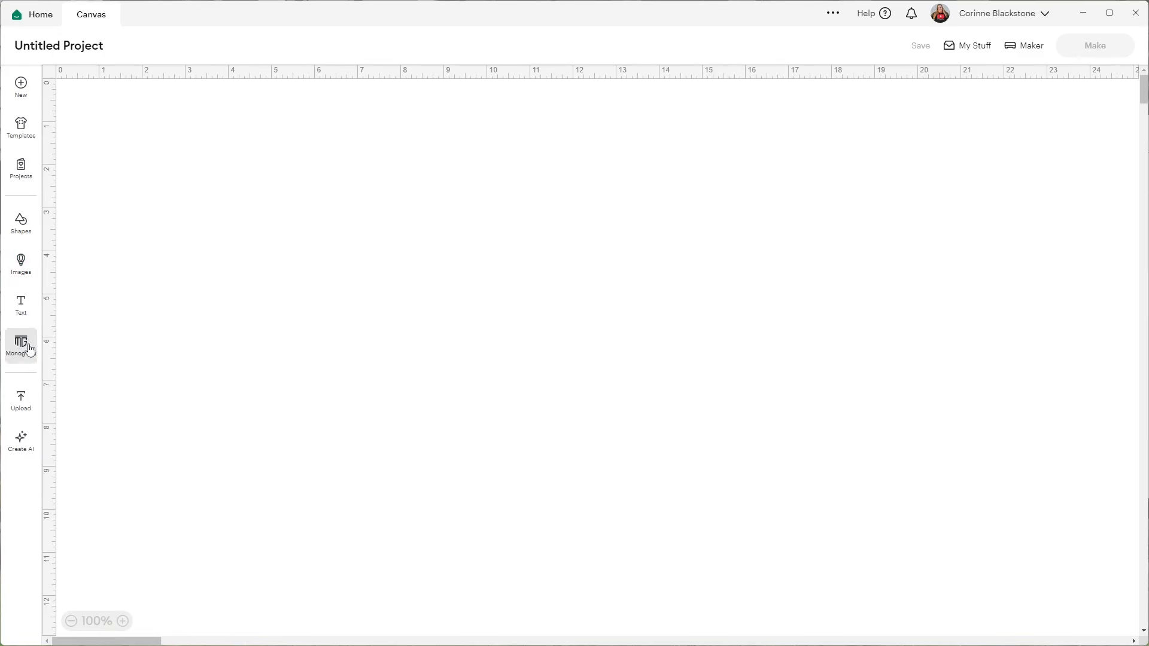
# Switch to Cricut Design Space and load the Canva image from the YouTube folder's QR CODE subfolder into the Background Remover
pyautogui.click(23, 403)
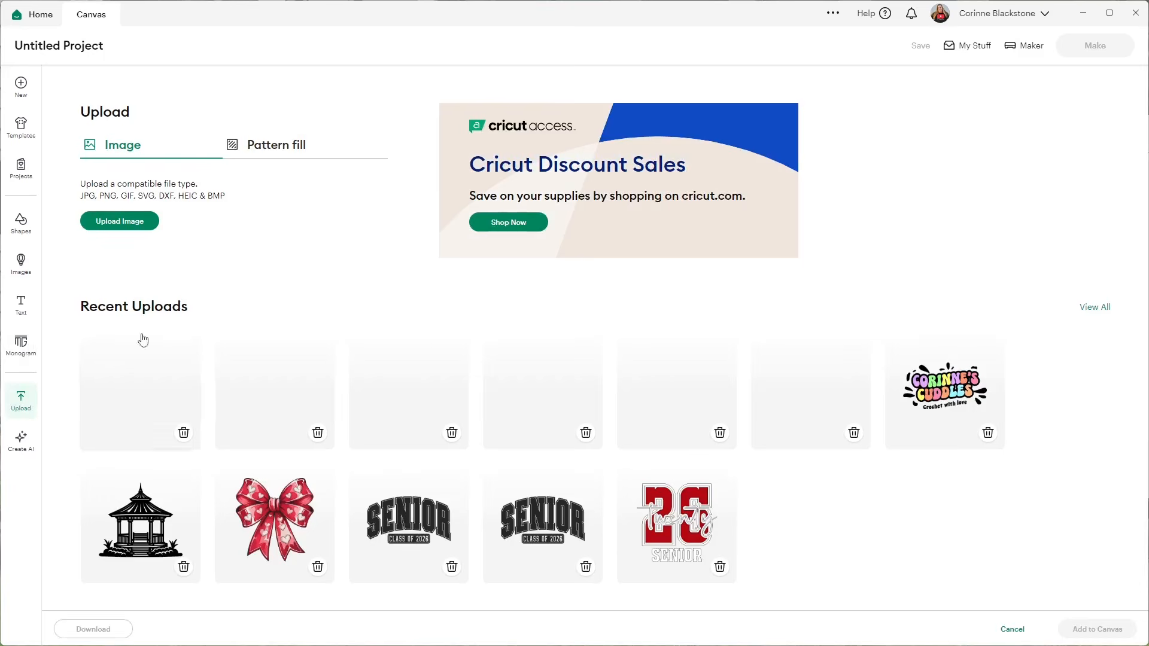
pyautogui.click(134, 232)
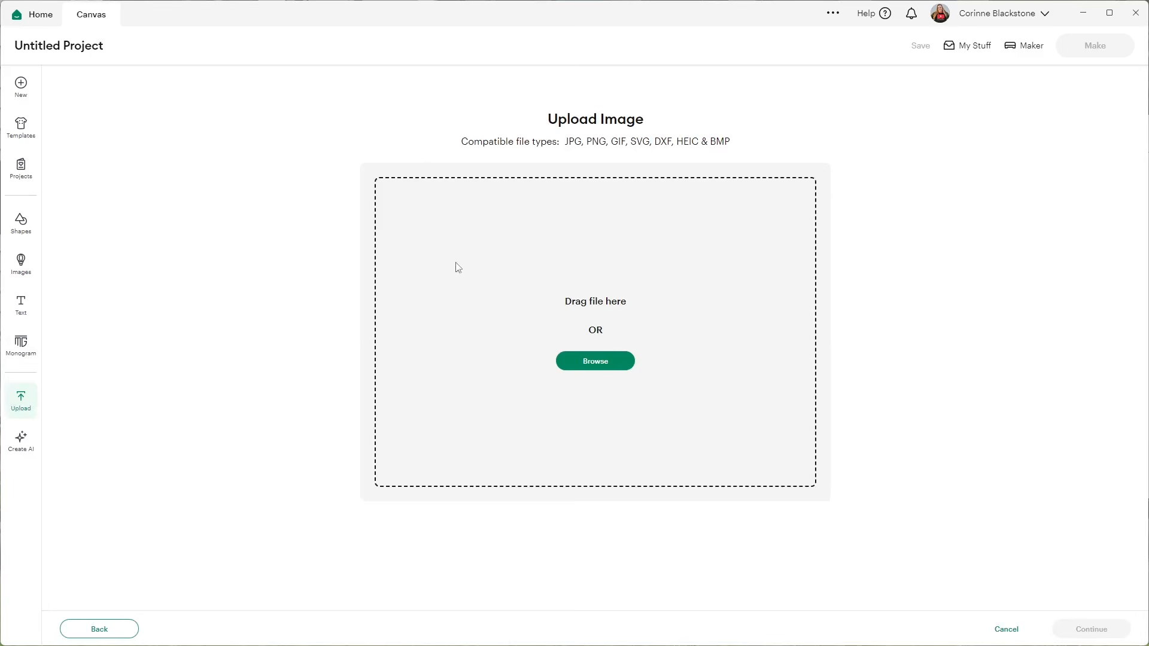
pyautogui.click(572, 362)
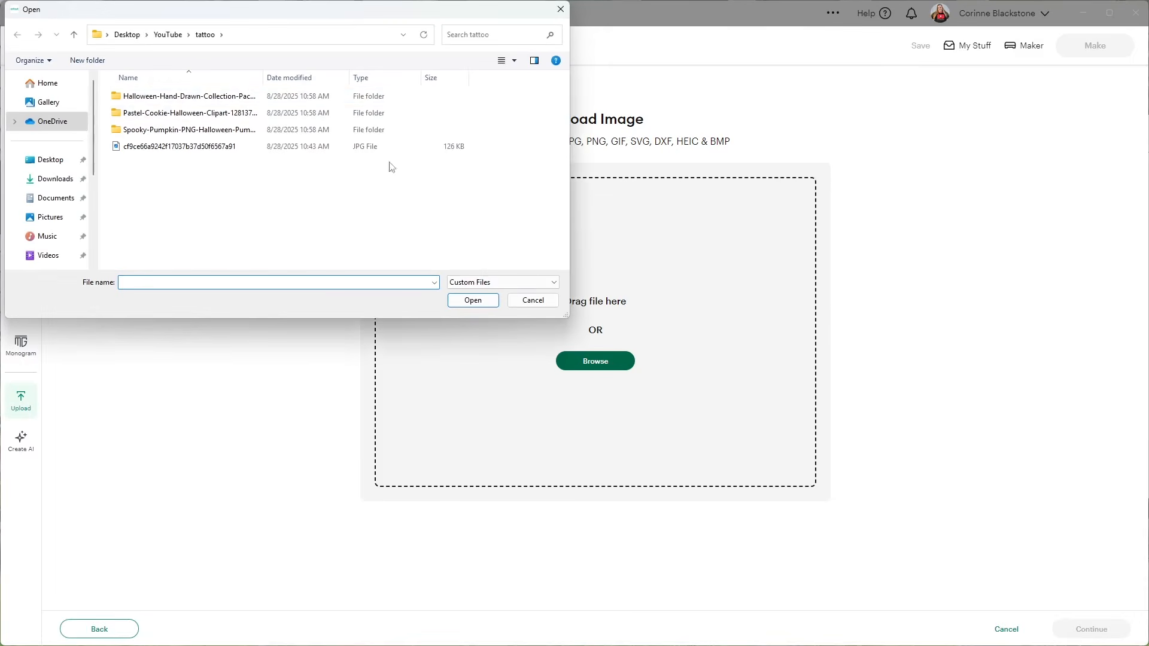
pyautogui.click(182, 36)
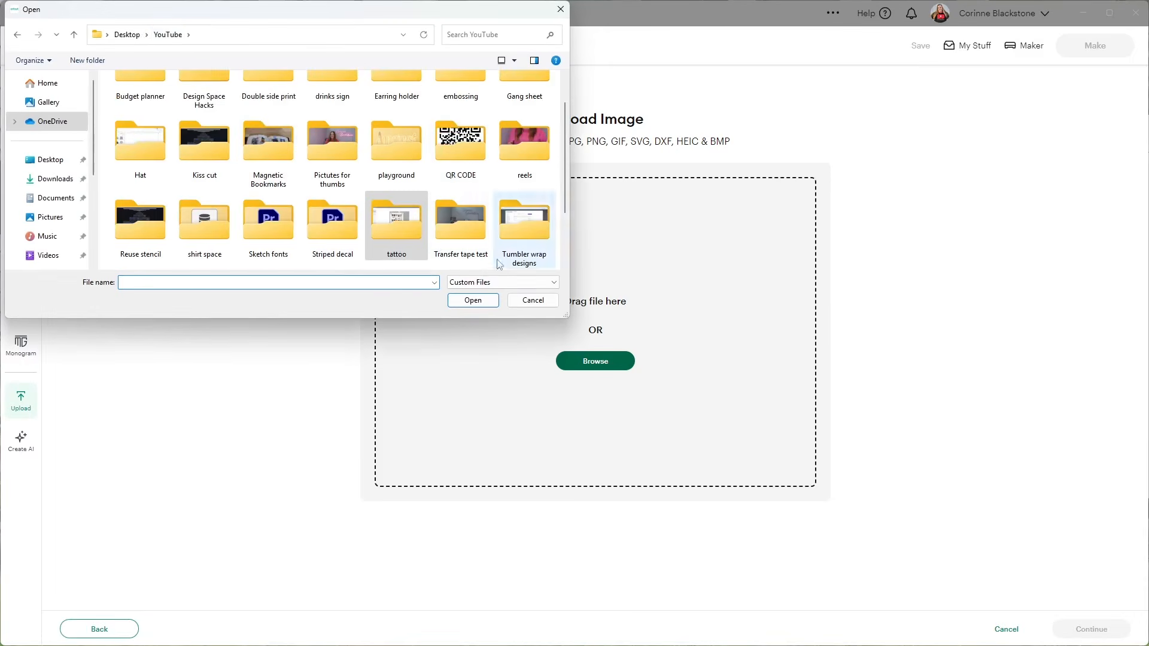
pyautogui.doubleClick(458, 154)
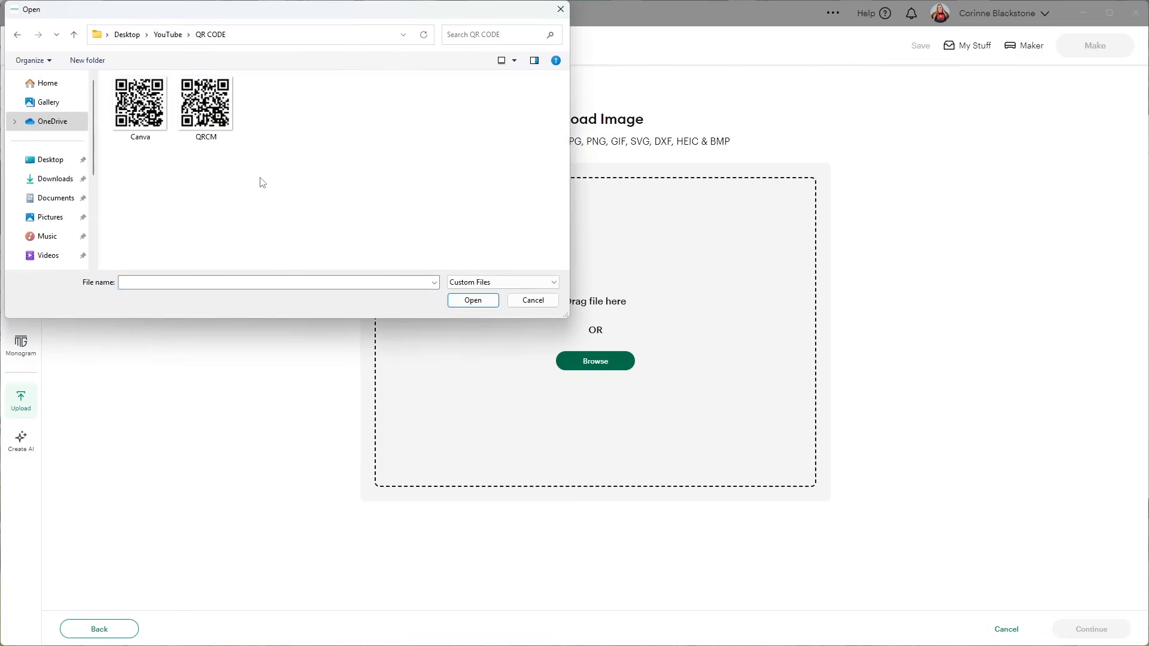
pyautogui.doubleClick(163, 104)
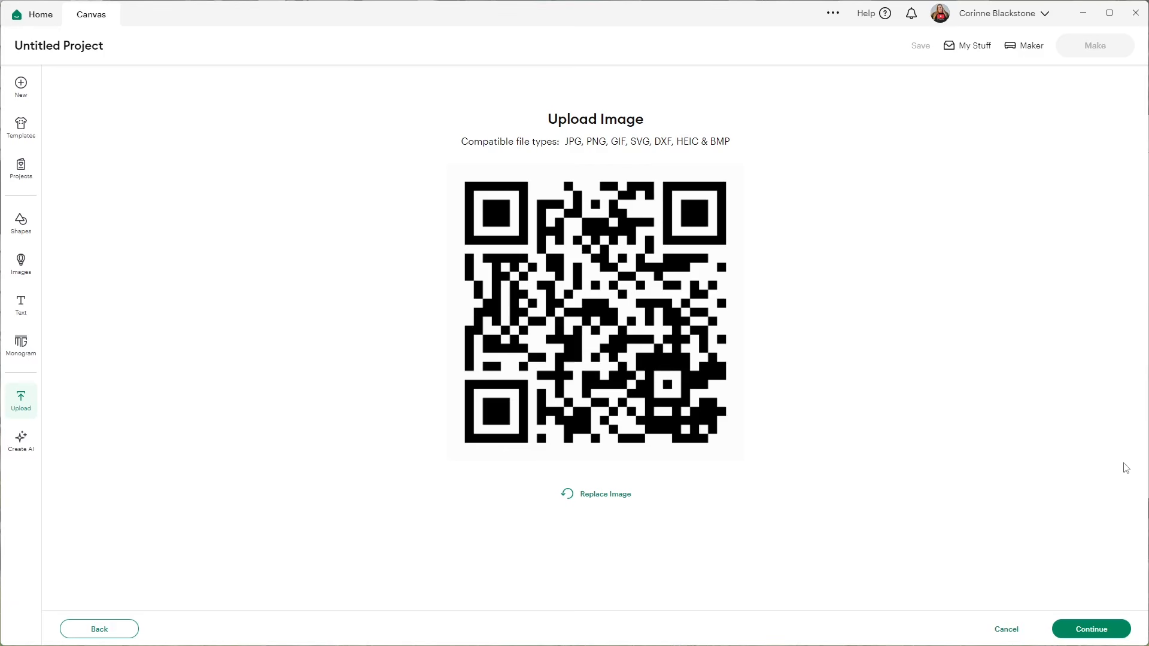
pyautogui.click(1116, 631)
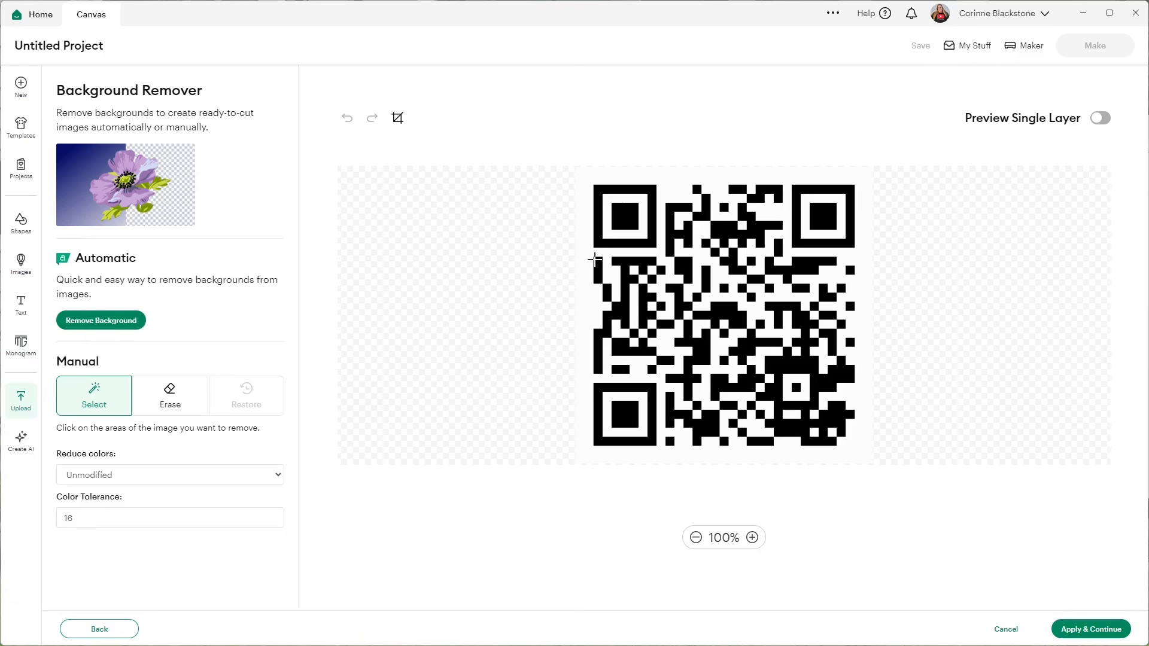
# Remove the white background around and inside the QR code with the manual Select tool
pyautogui.click(675, 188)
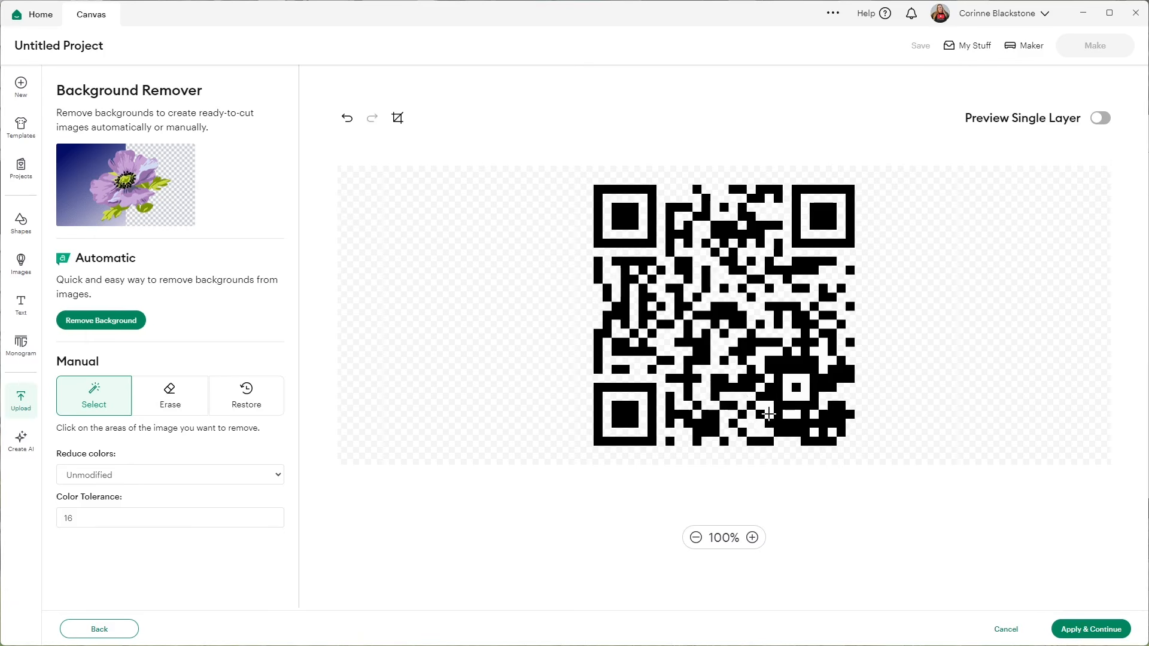
pyautogui.click(793, 415)
# Switch the single-layer preview on and off repeatedly to check the QR code for leftover background
pyautogui.click(1100, 119)
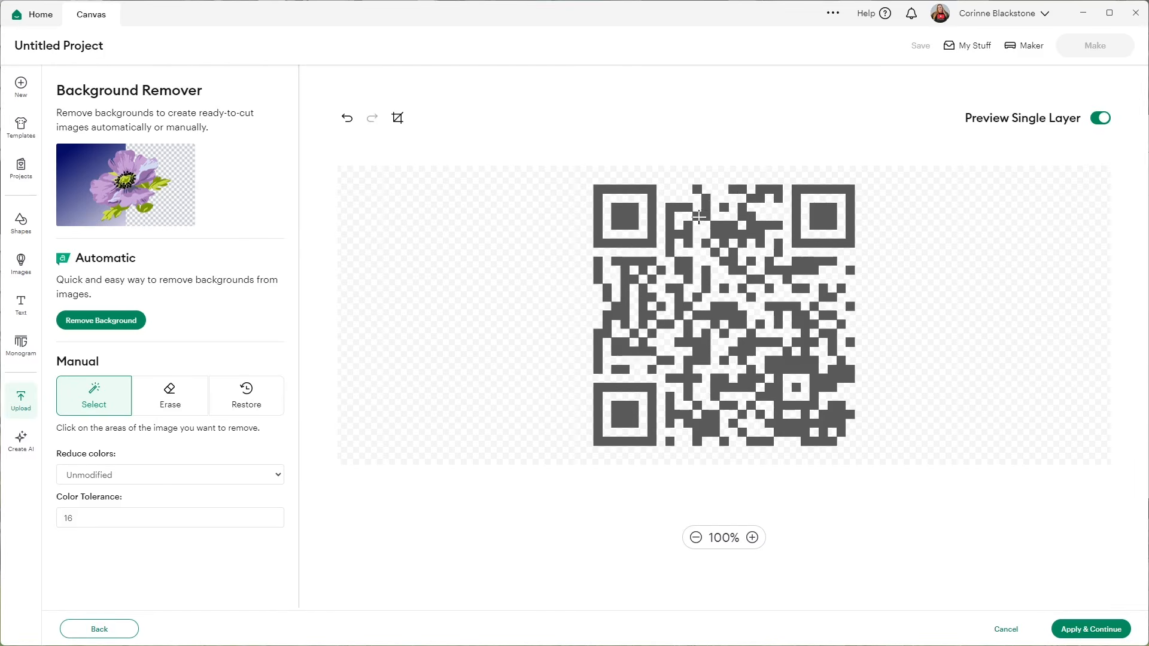
pyautogui.click(1099, 119)
pyautogui.click(1100, 119)
pyautogui.click(1100, 119)
pyautogui.click(1100, 119)
pyautogui.click(1100, 119)
pyautogui.click(1100, 119)
pyautogui.click(1099, 119)
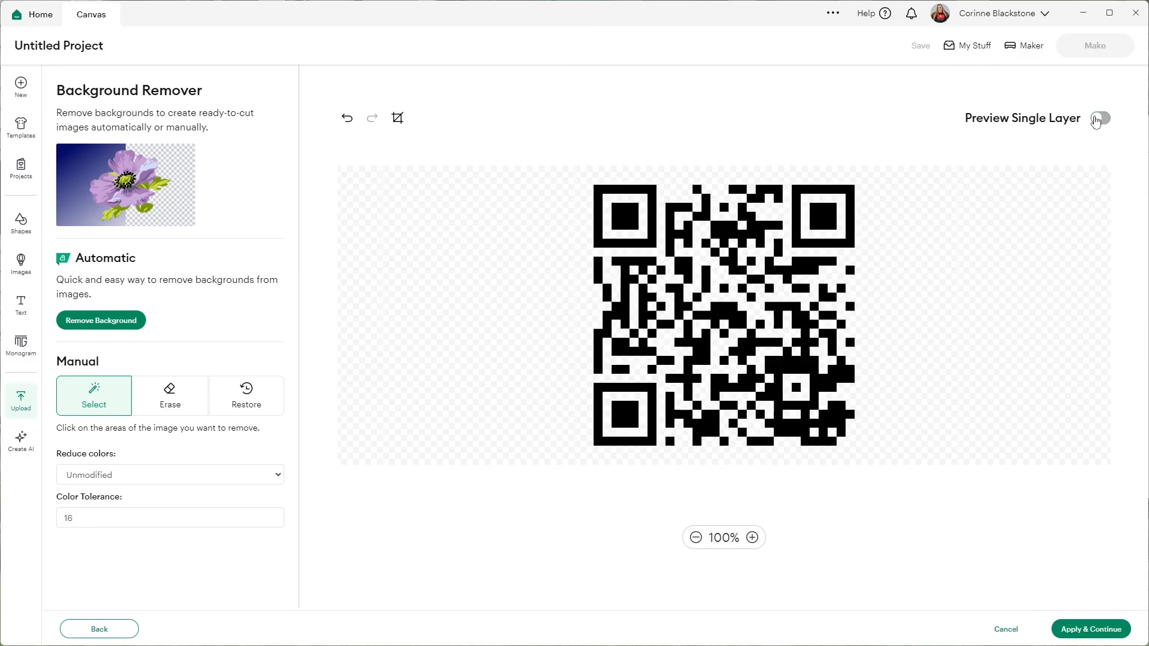
pyautogui.click(1097, 120)
pyautogui.click(1098, 119)
pyautogui.click(1098, 120)
pyautogui.click(1098, 120)
pyautogui.click(1098, 120)
pyautogui.click(1098, 119)
pyautogui.click(1098, 120)
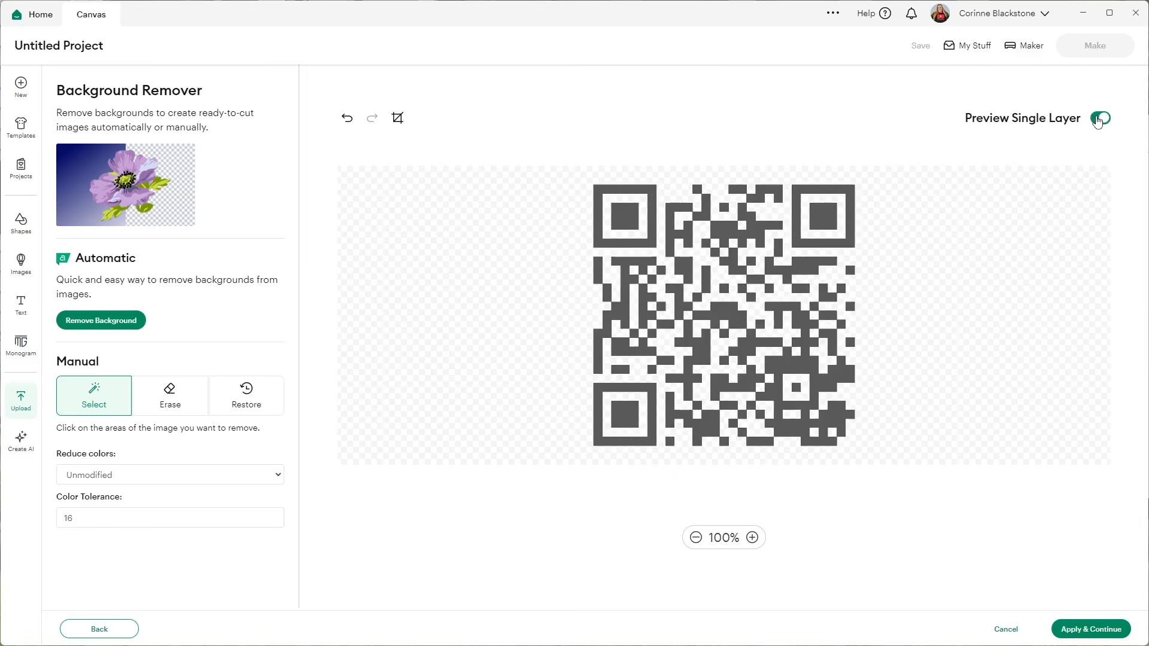
pyautogui.click(1098, 119)
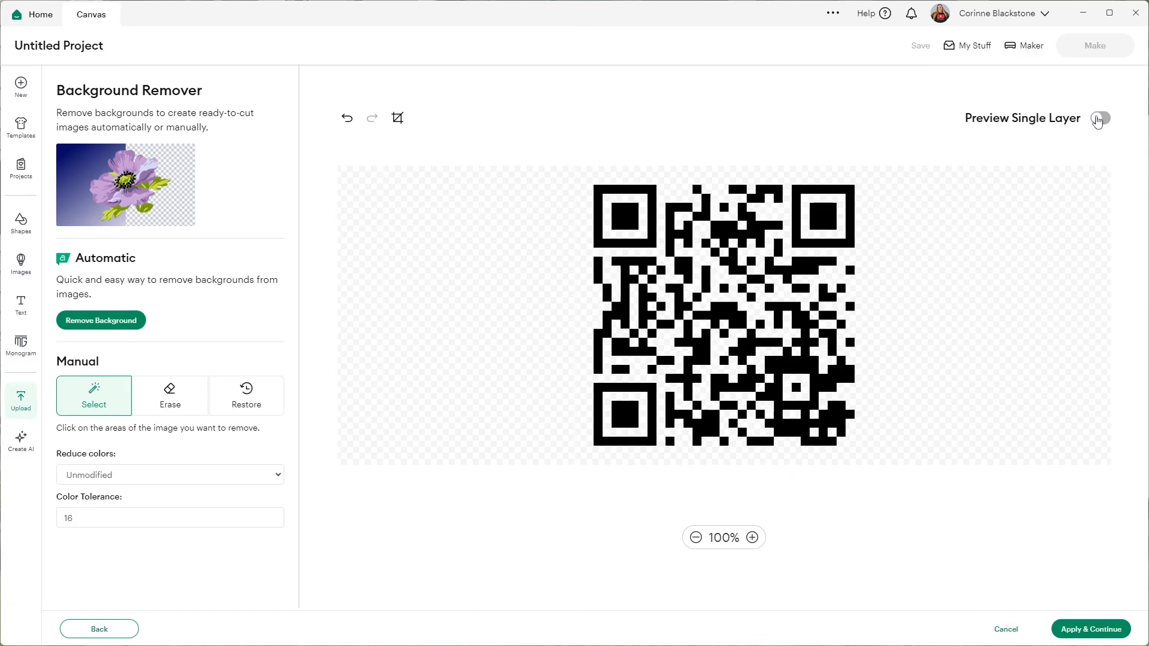
pyautogui.click(1099, 119)
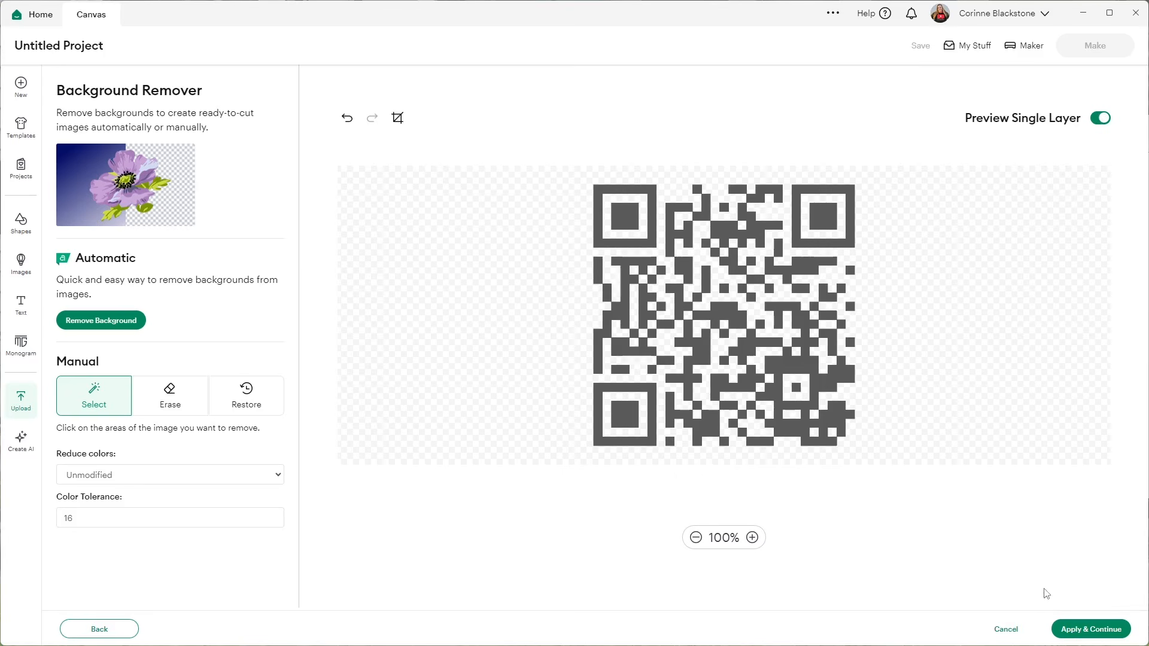
# Convert the cleaned image to a Single Layer and upload it to the canvas under the name CanvaQR code website
pyautogui.click(1075, 630)
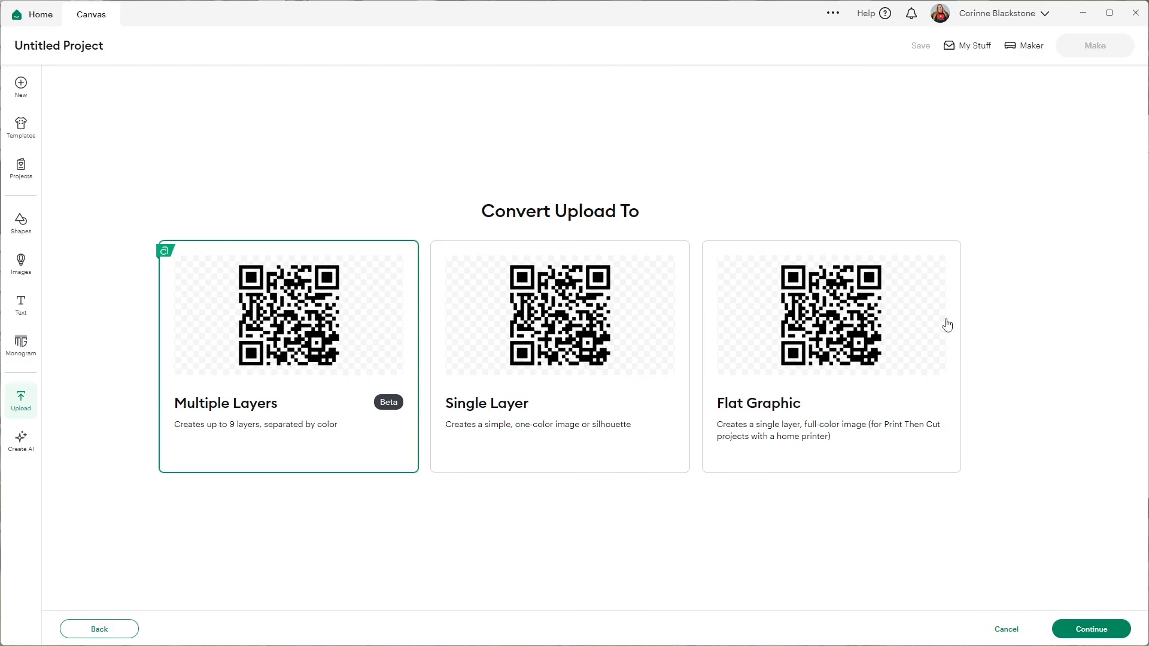
pyautogui.click(578, 272)
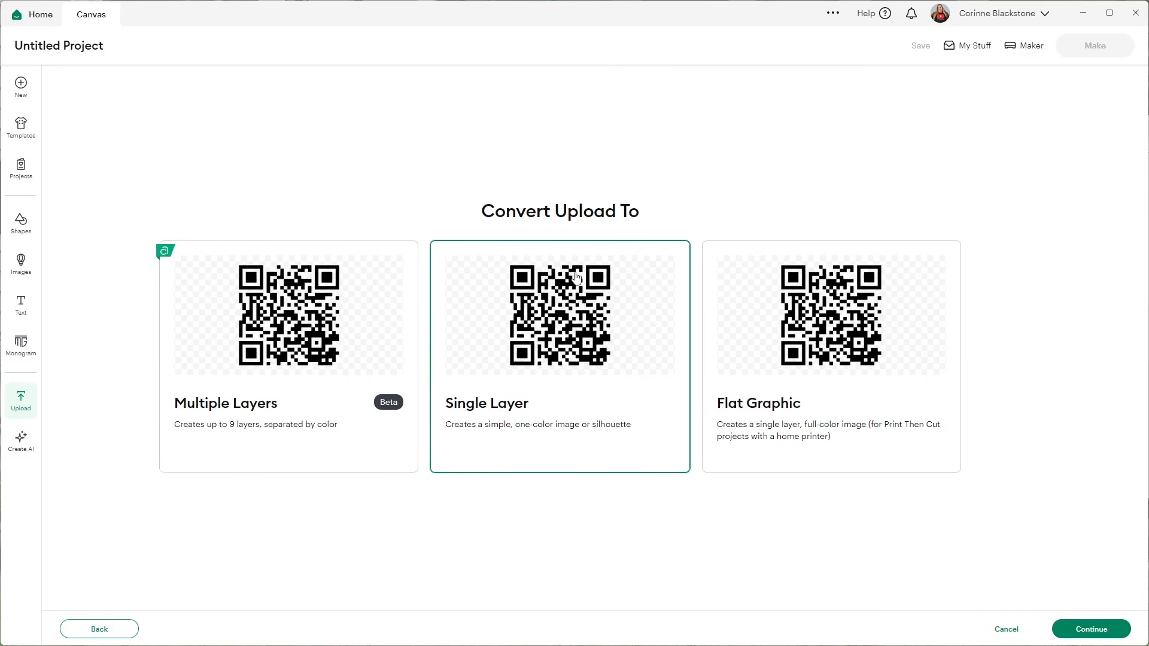
pyautogui.click(1071, 624)
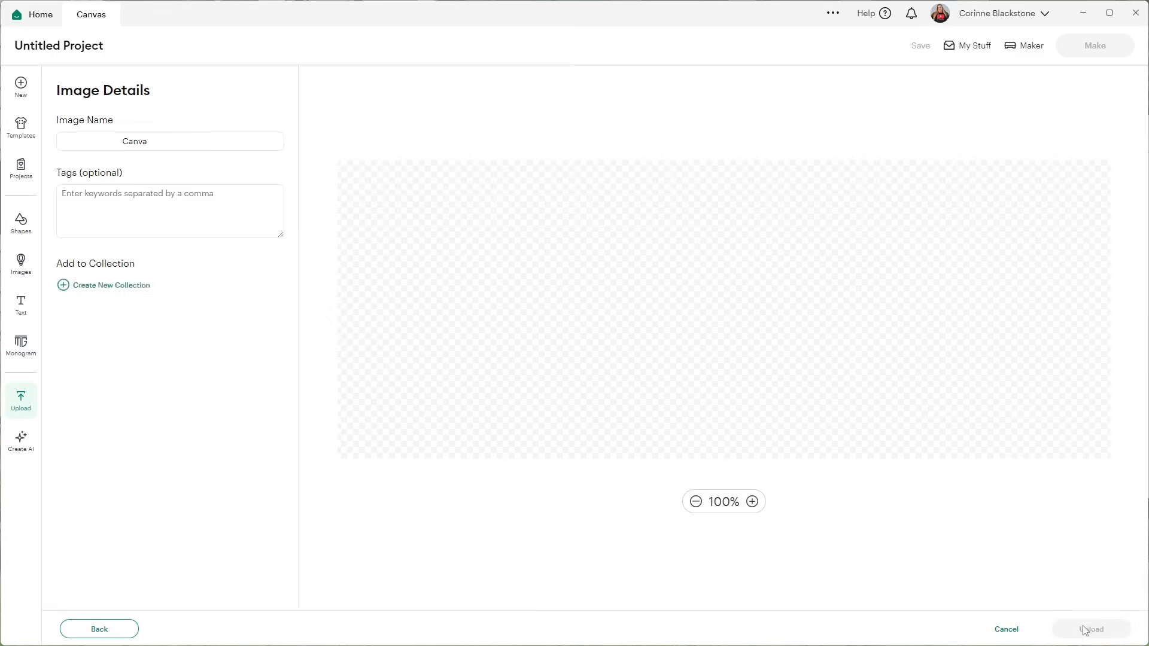
pyautogui.click(153, 141)
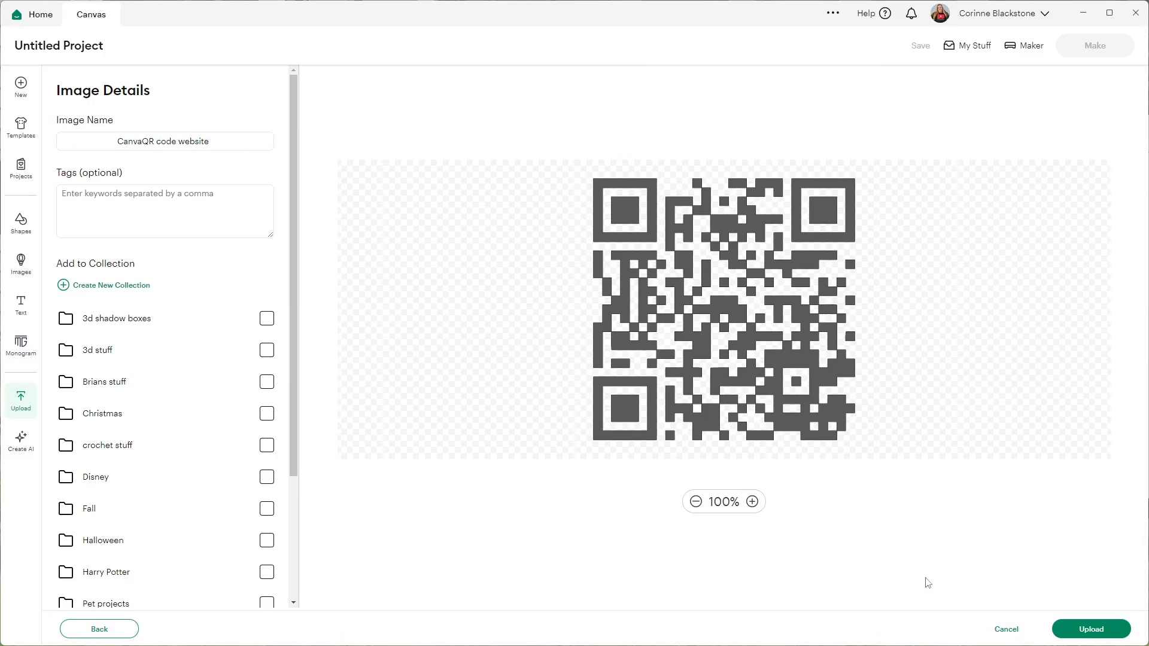
pyautogui.click(1078, 629)
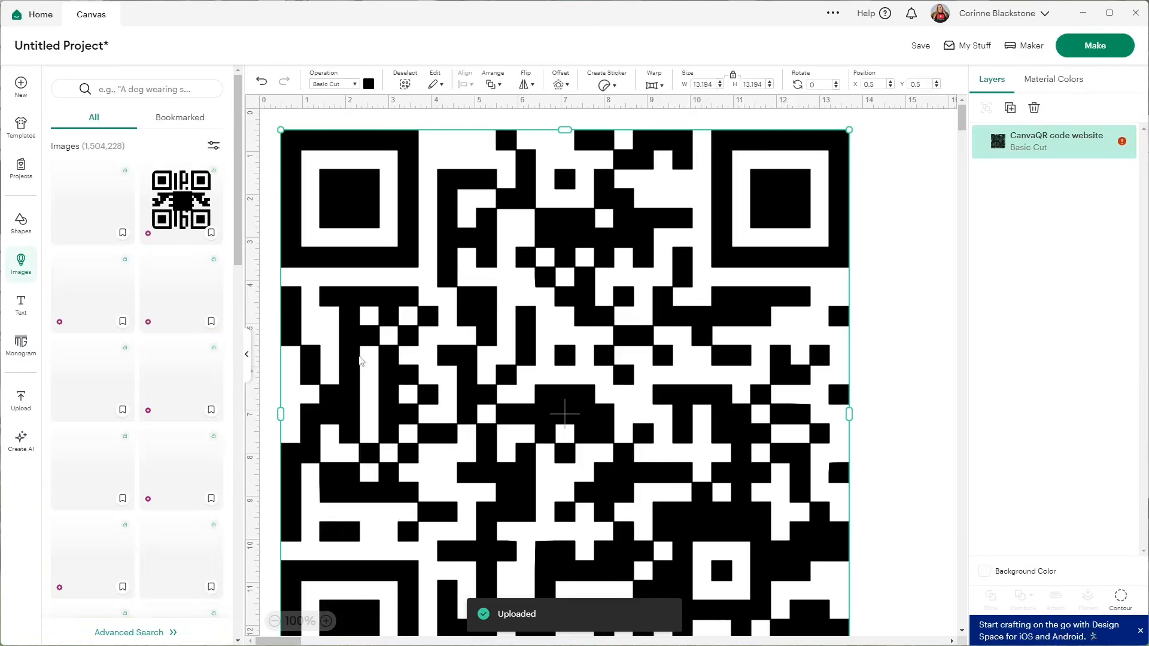
# Shrink the QR code to about 4.42 in x 4.42 in and place it in the canvas's upper-left corner
pyautogui.click(247, 353)
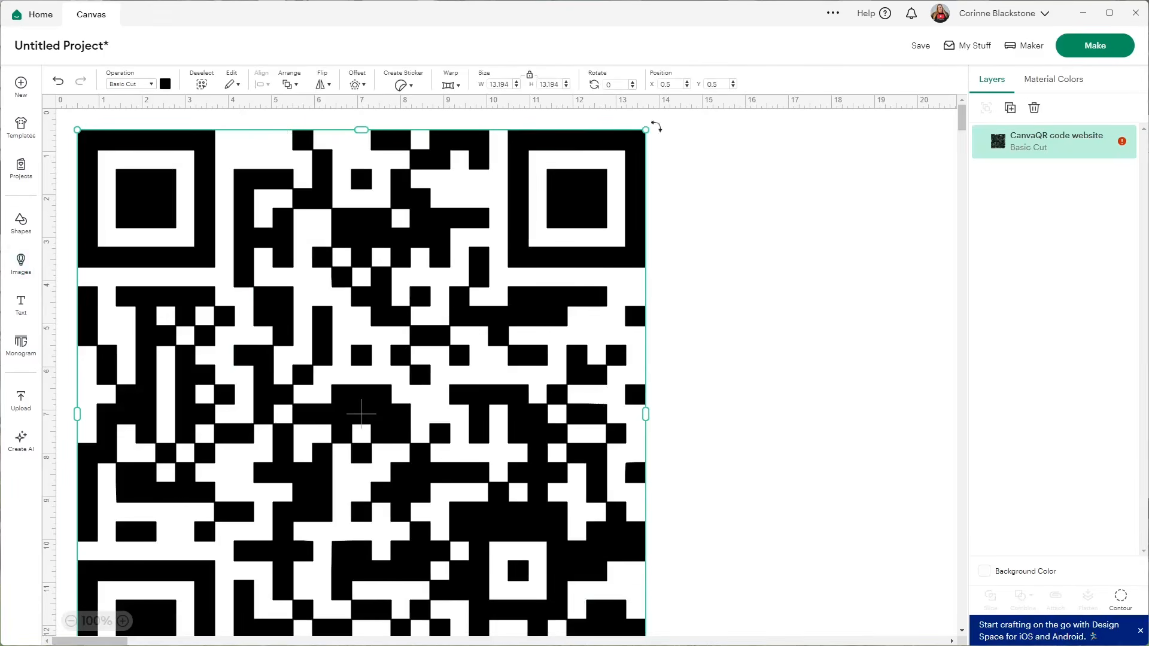
pyautogui.moveTo(645, 129); pyautogui.dragTo(268, 508)
pyautogui.moveTo(222, 553); pyautogui.dragTo(214, 174)
# Change the QR code's material color to light blue and deselect it
pyautogui.click(165, 84)
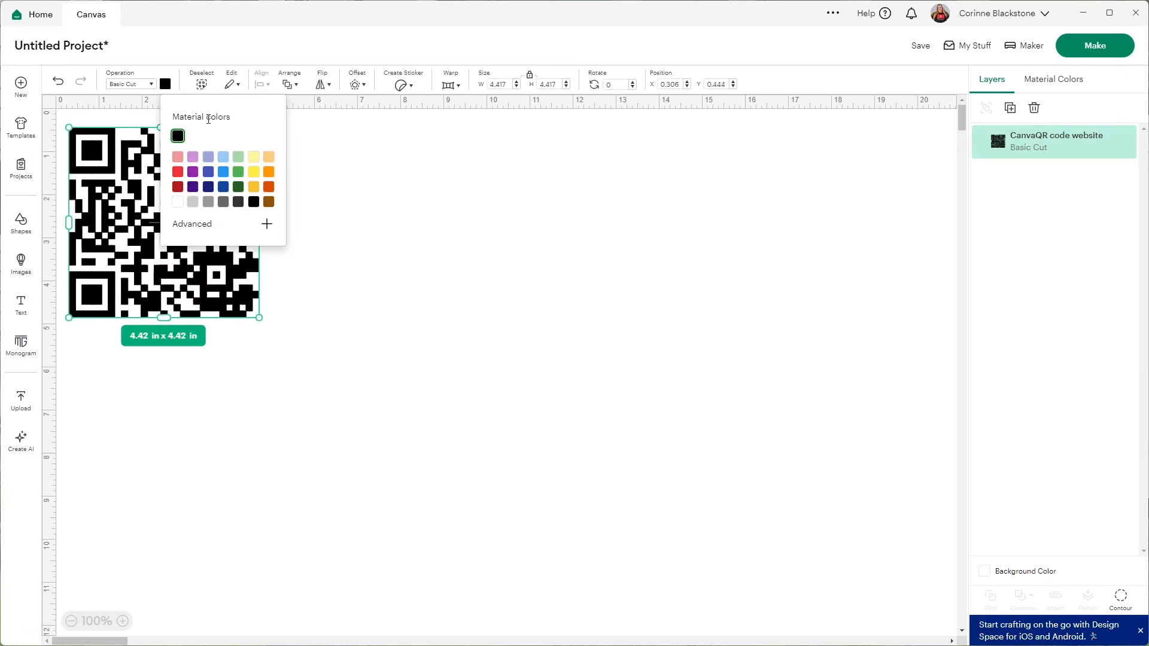
pyautogui.click(223, 157)
pyautogui.click(496, 269)
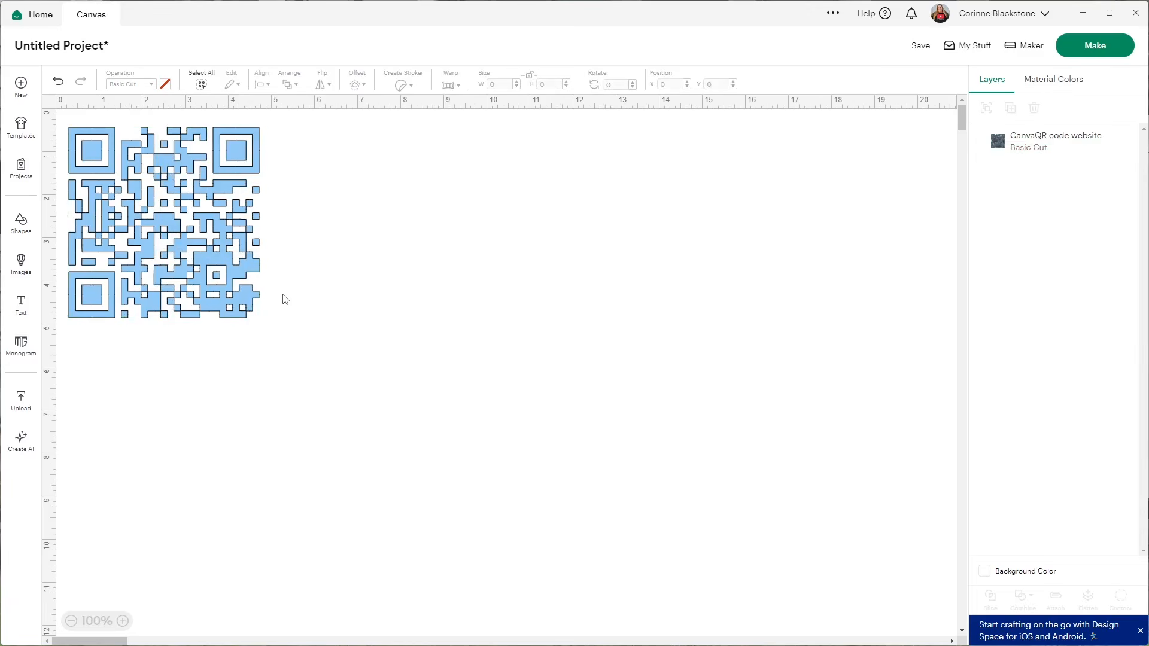
# Choose the QRCM image file from the QR CODE folder for a new image upload
pyautogui.click(31, 400)
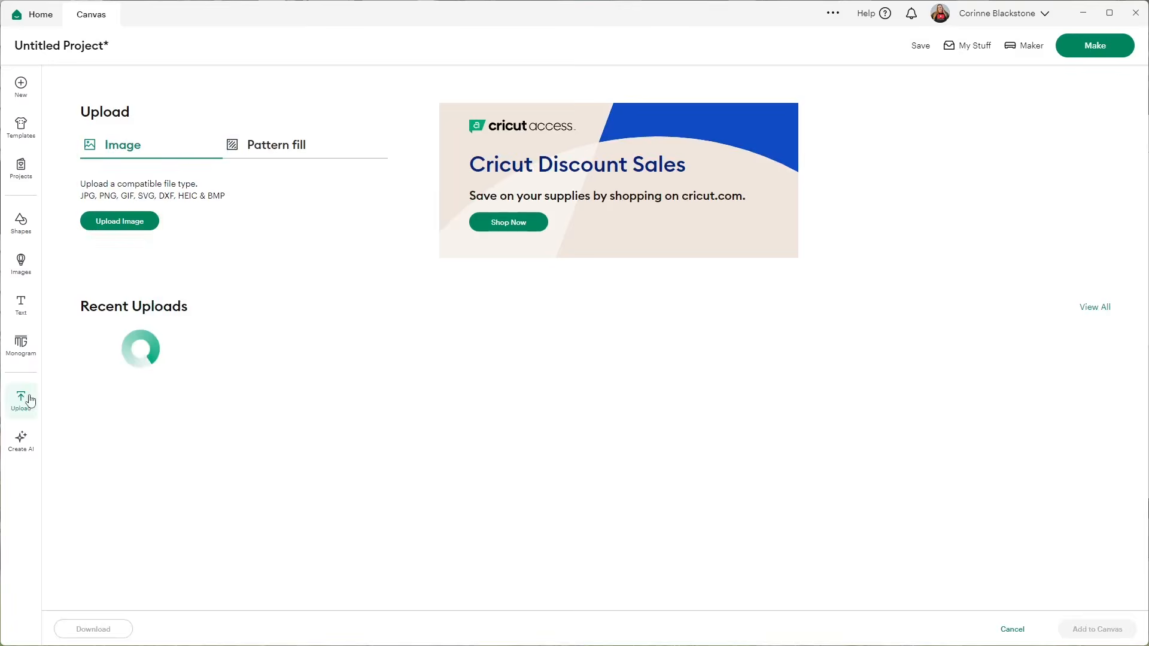
pyautogui.click(134, 225)
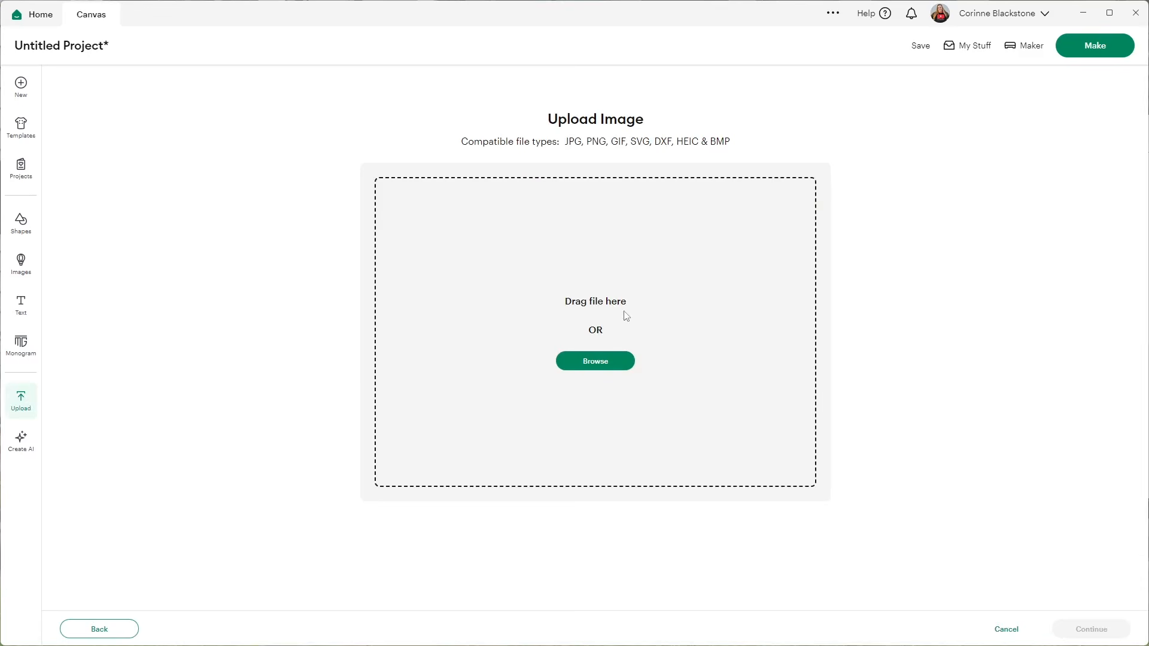
pyautogui.click(632, 369)
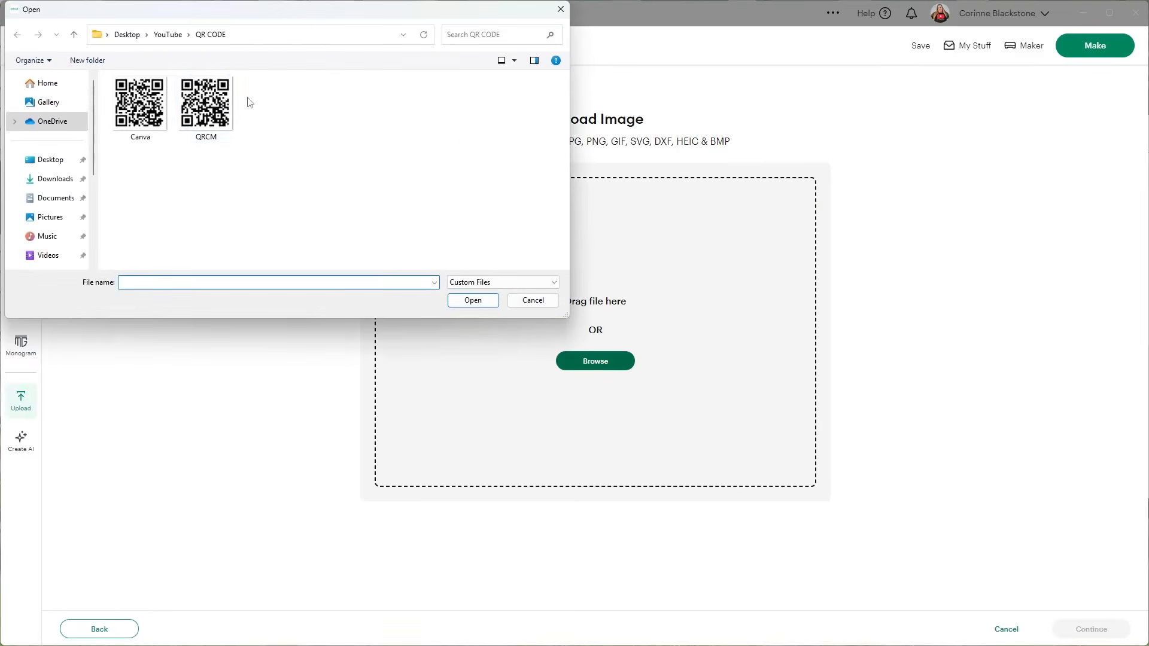
pyautogui.doubleClick(225, 103)
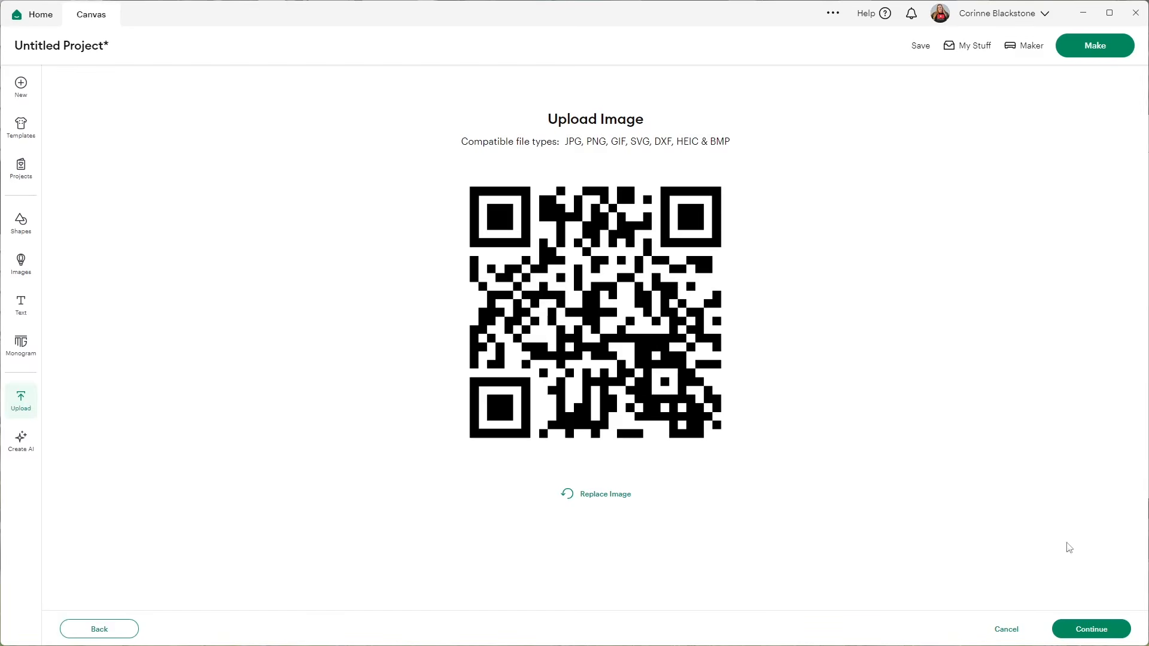
# Keep the image's background, convert it to a Flat Graphic, and upload it to the canvas under the name QRCM
pyautogui.click(1075, 629)
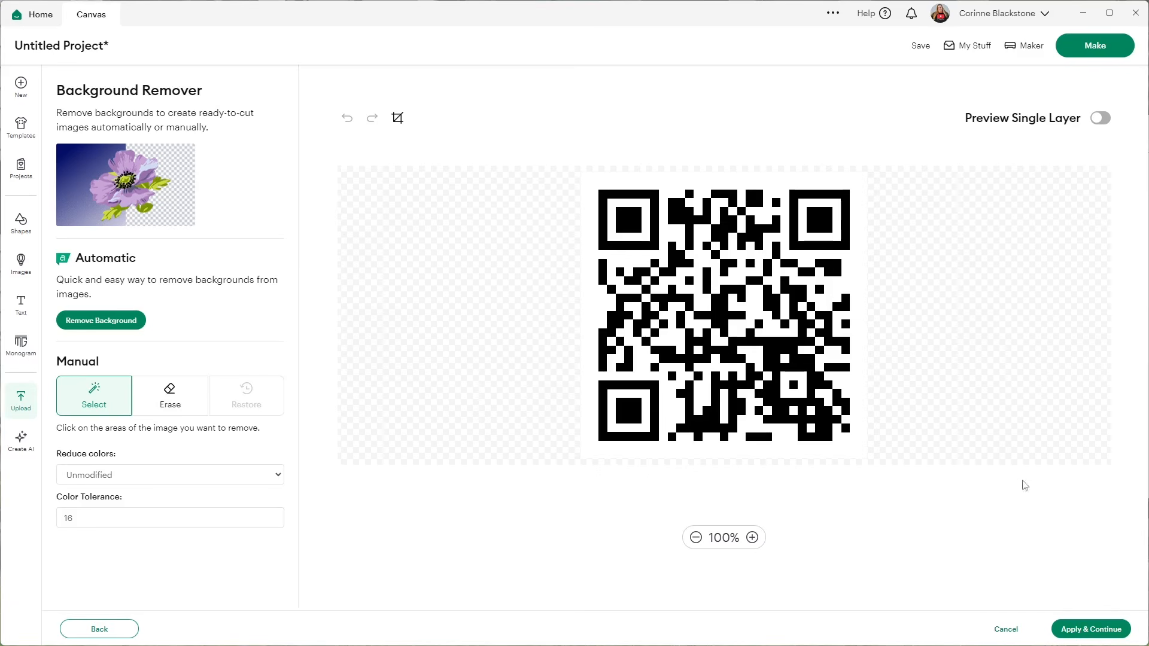
pyautogui.click(1080, 627)
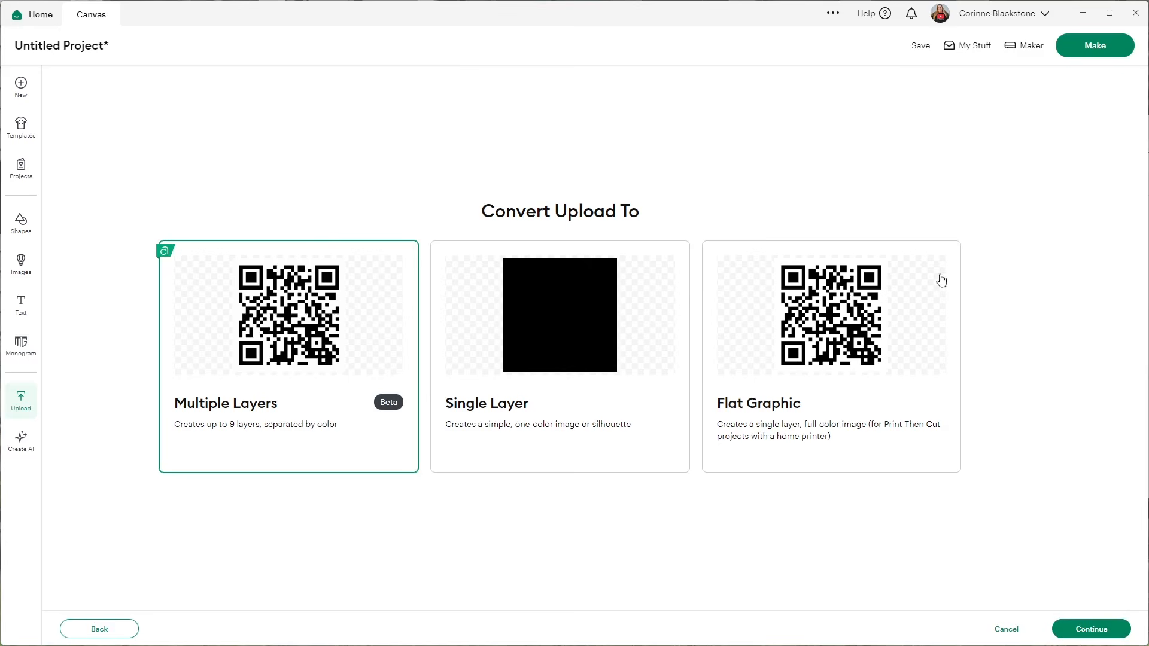
pyautogui.click(836, 311)
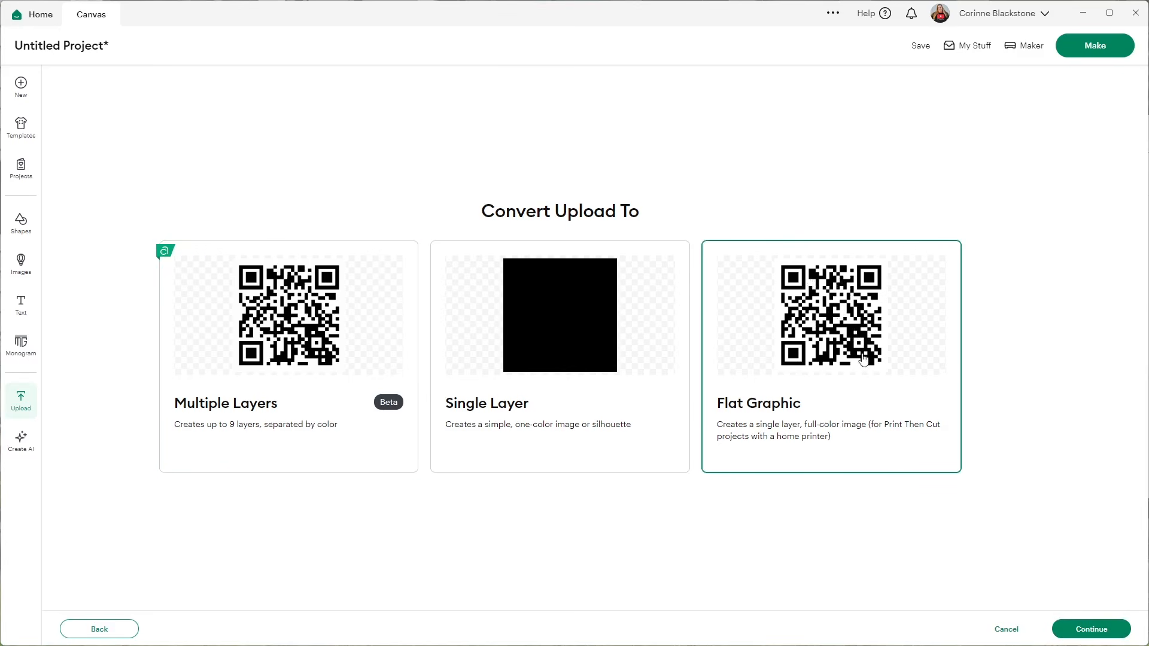
pyautogui.click(1084, 627)
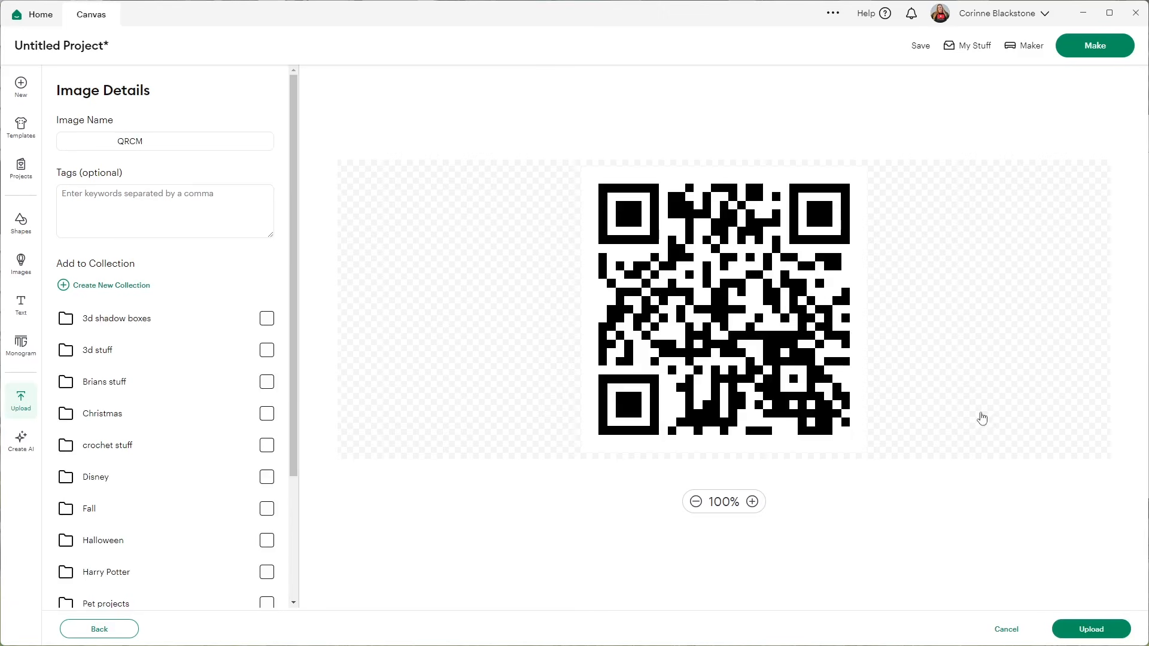
pyautogui.click(1088, 636)
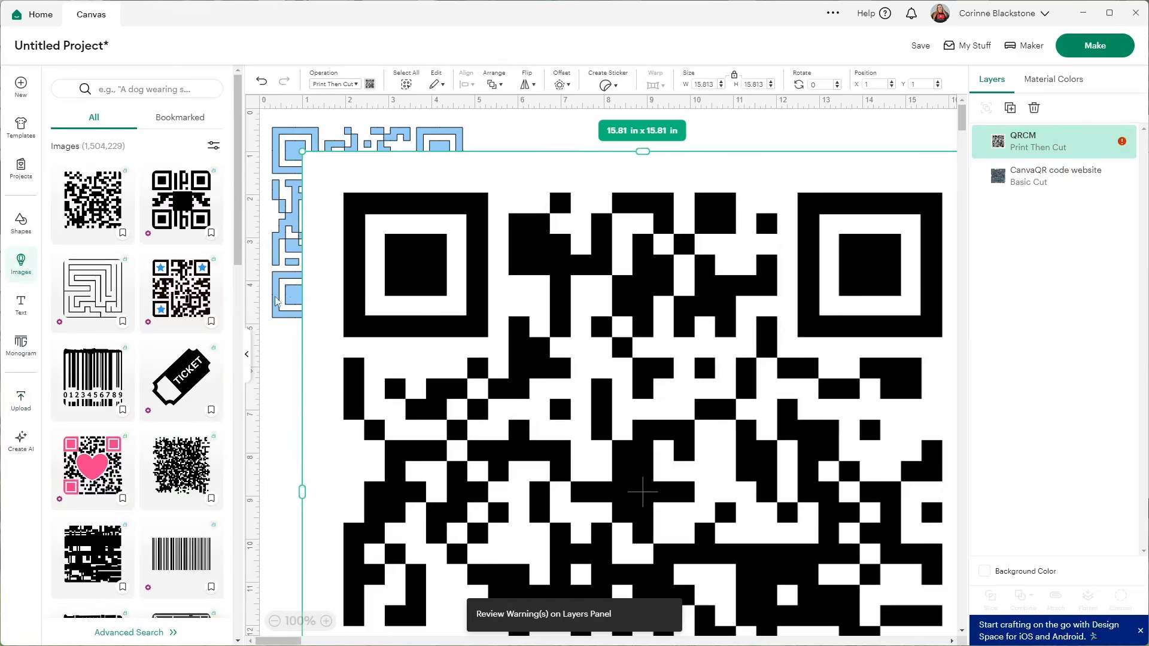
# Shrink the QRCM code to about 4.81 in x 4.81 in and place it beside the light blue QR code
pyautogui.click(246, 356)
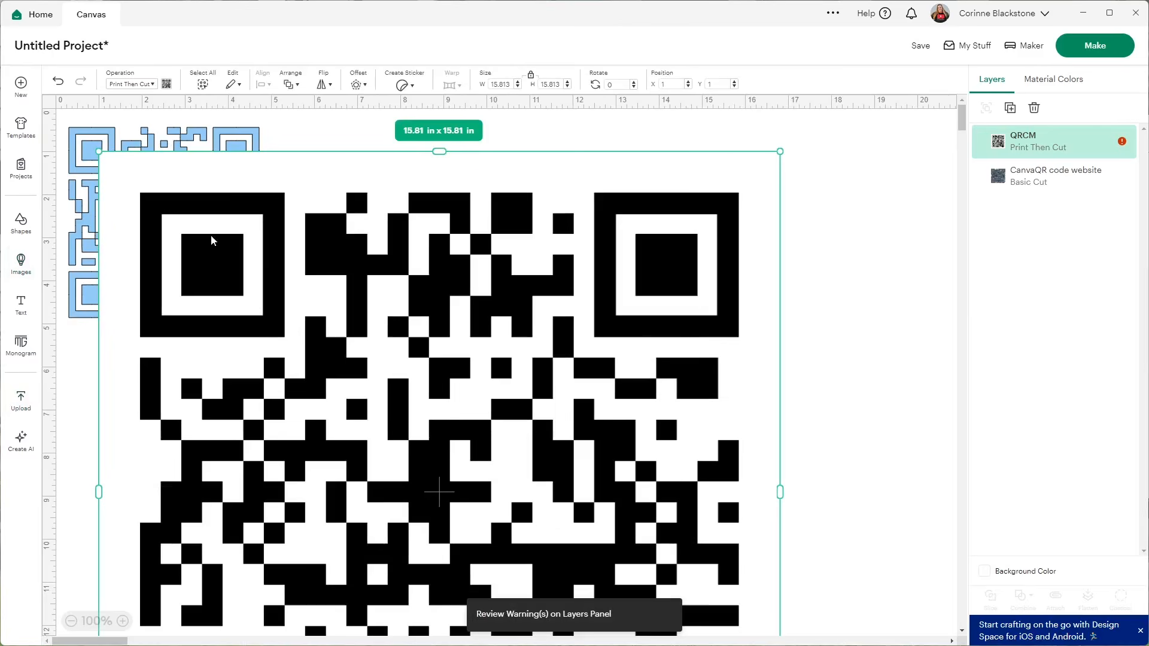
pyautogui.moveTo(101, 147); pyautogui.dragTo(408, 461)
pyautogui.moveTo(612, 522); pyautogui.dragTo(574, 215)
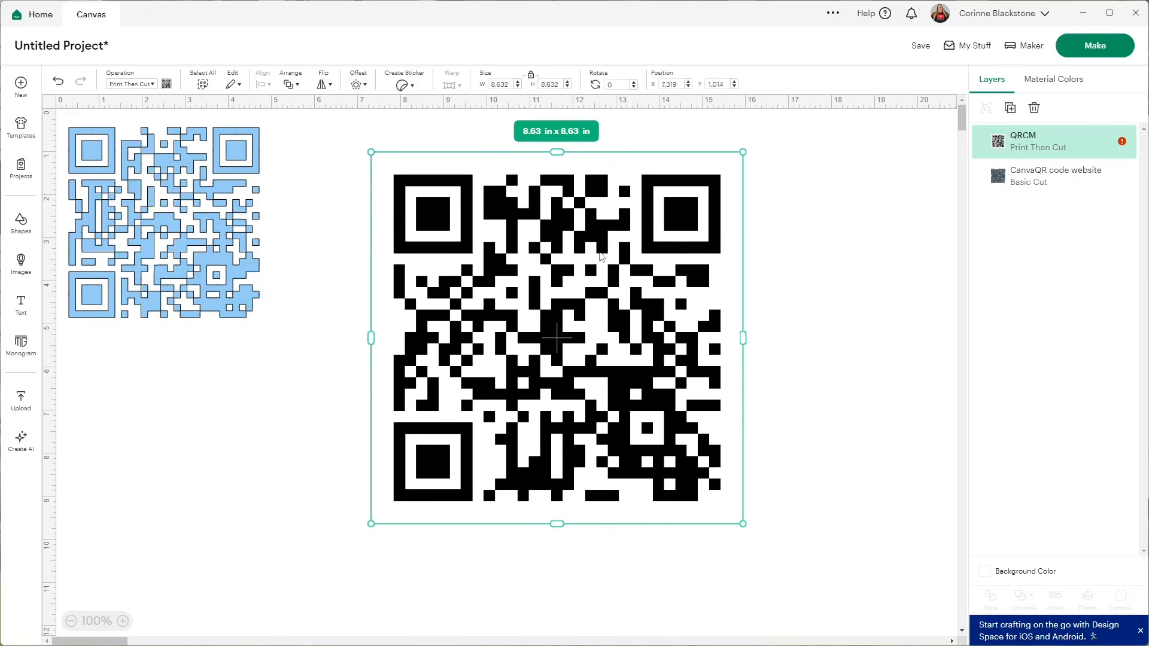
pyautogui.moveTo(745, 525); pyautogui.dragTo(578, 359)
pyautogui.moveTo(502, 275); pyautogui.dragTo(407, 239)
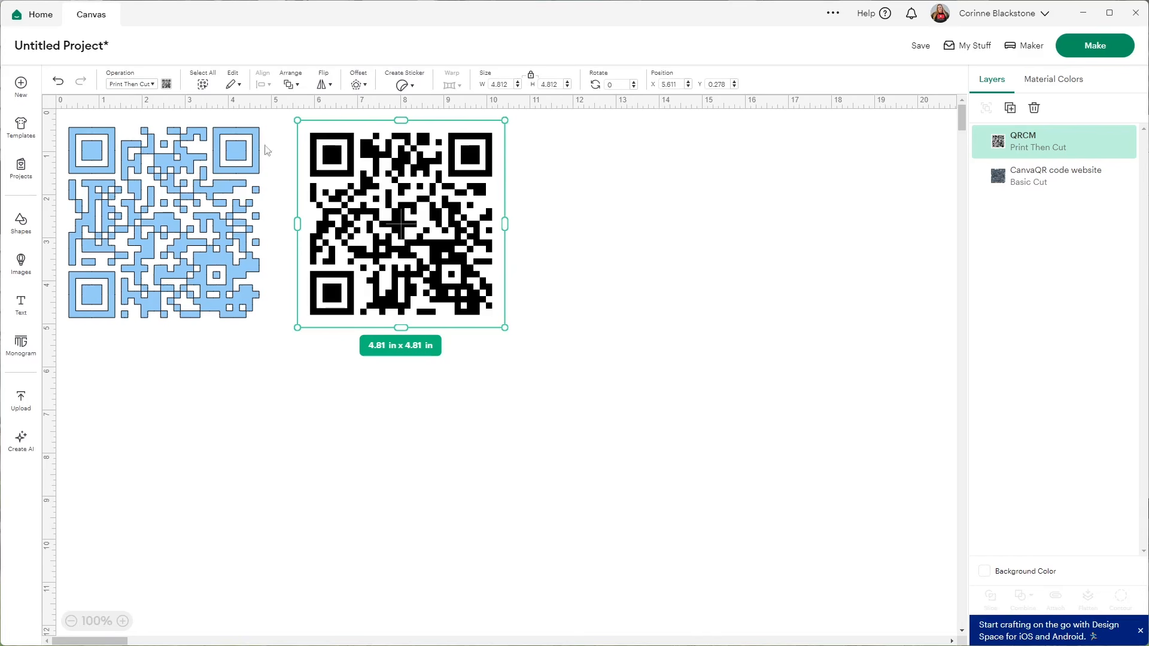
# Swap the order of the two QR codes so the black one comes first, with a wide gap between them
pyautogui.moveTo(210, 206); pyautogui.dragTo(643, 210)
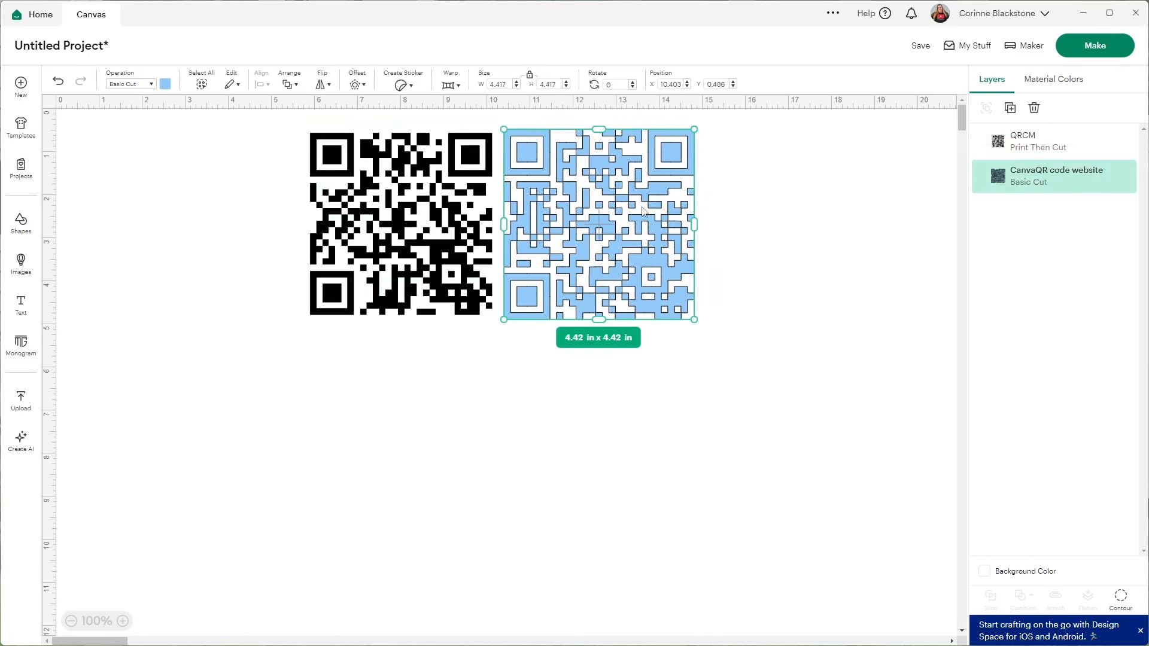
pyautogui.click(754, 242)
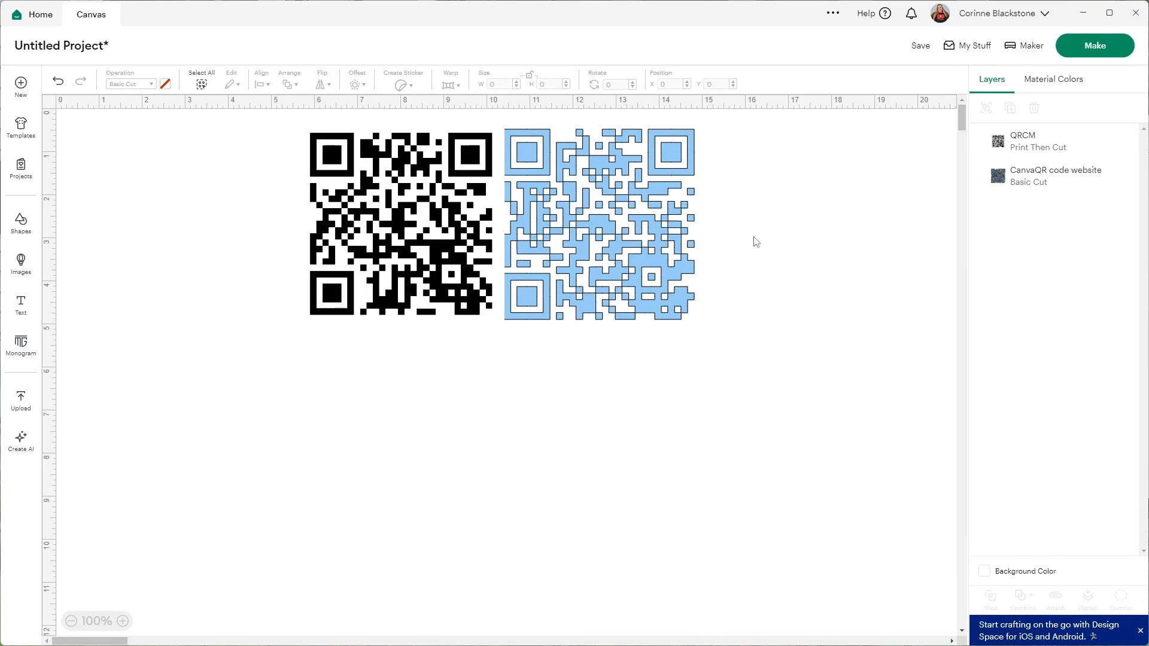
pyautogui.moveTo(386, 213); pyautogui.dragTo(201, 251)
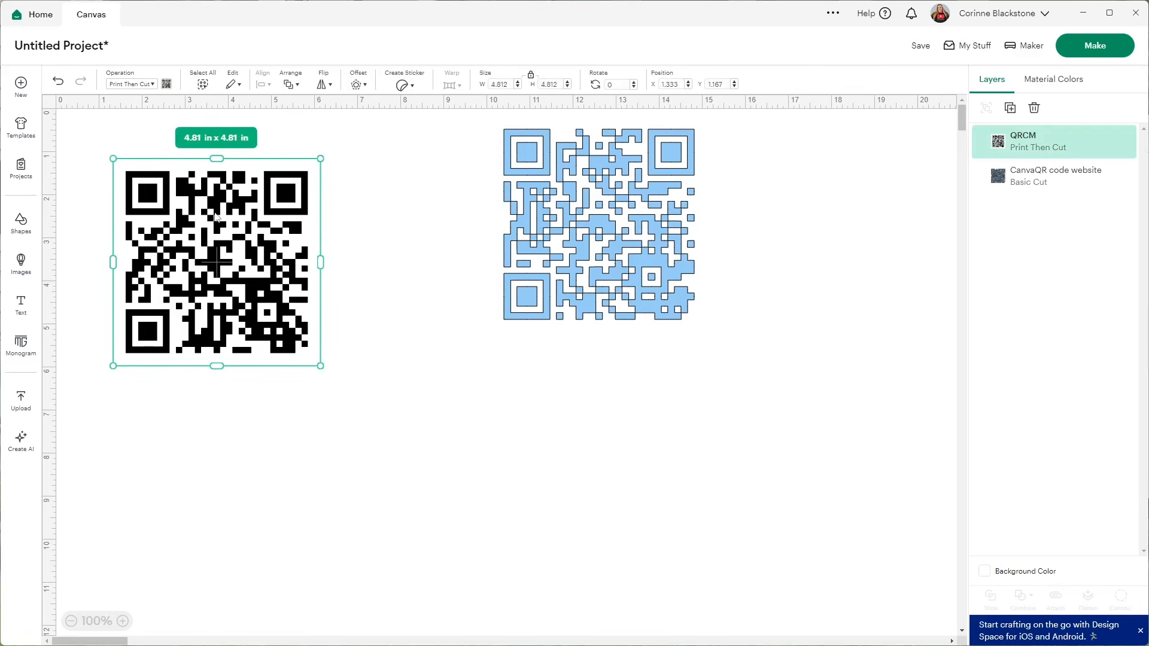
pyautogui.moveTo(626, 239); pyautogui.dragTo(570, 281)
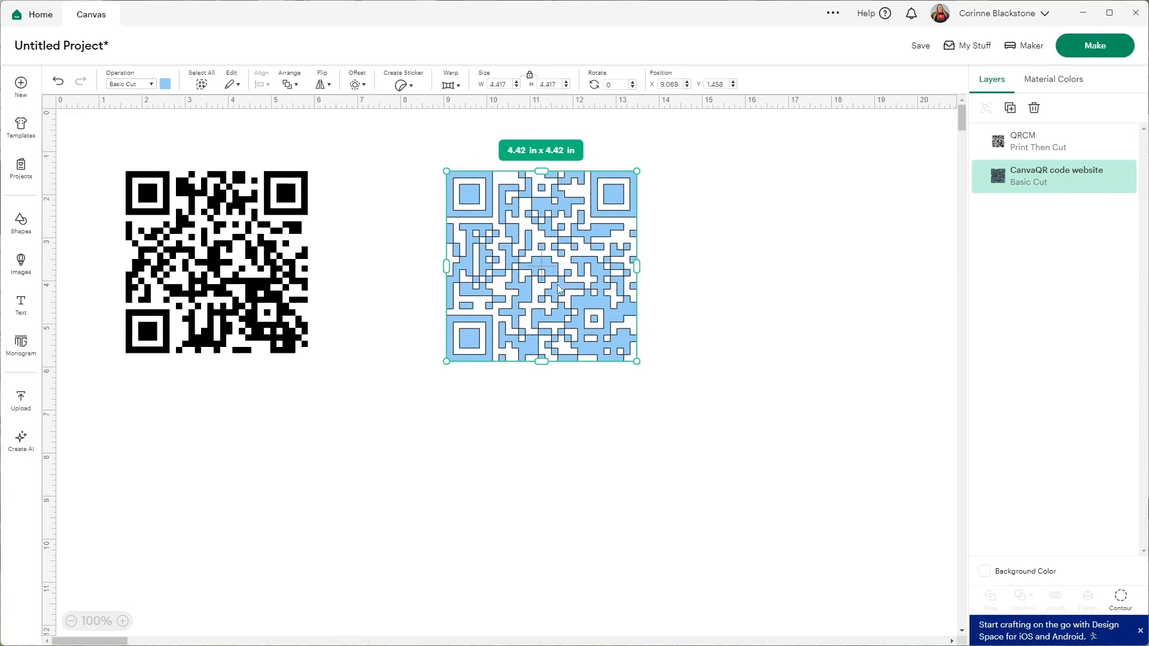
# Make a trial duplicate of the light blue QR code, reposition it, and delete it again
pyautogui.click(1012, 107)
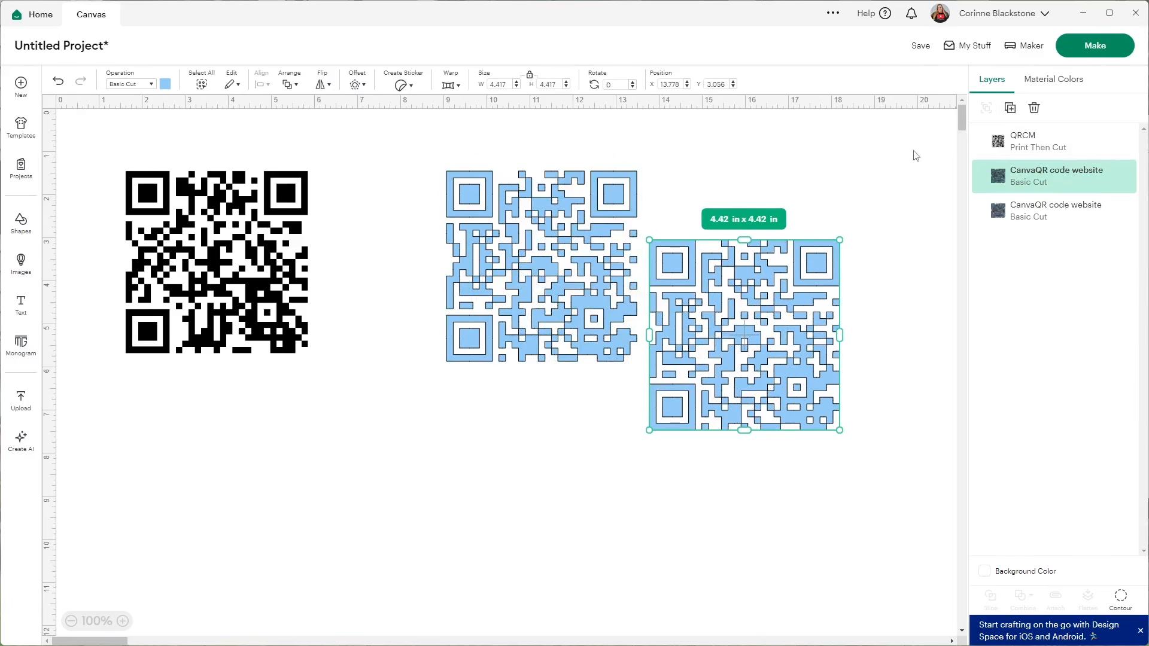
pyautogui.moveTo(748, 359); pyautogui.dragTo(746, 413)
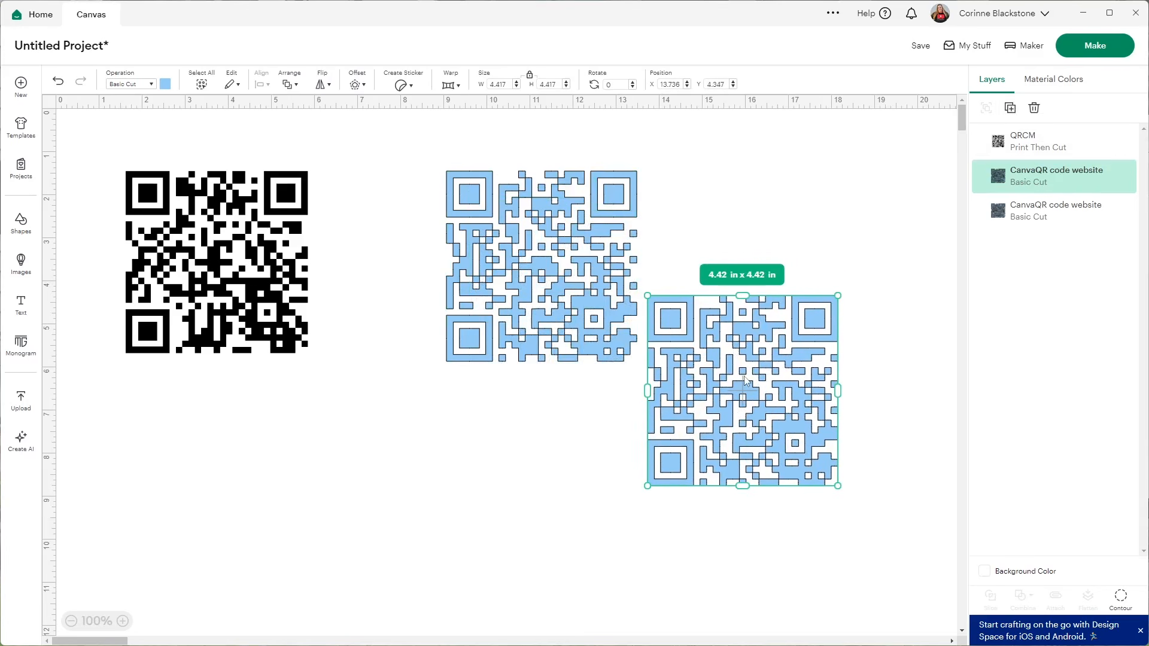
pyautogui.press('Delete')
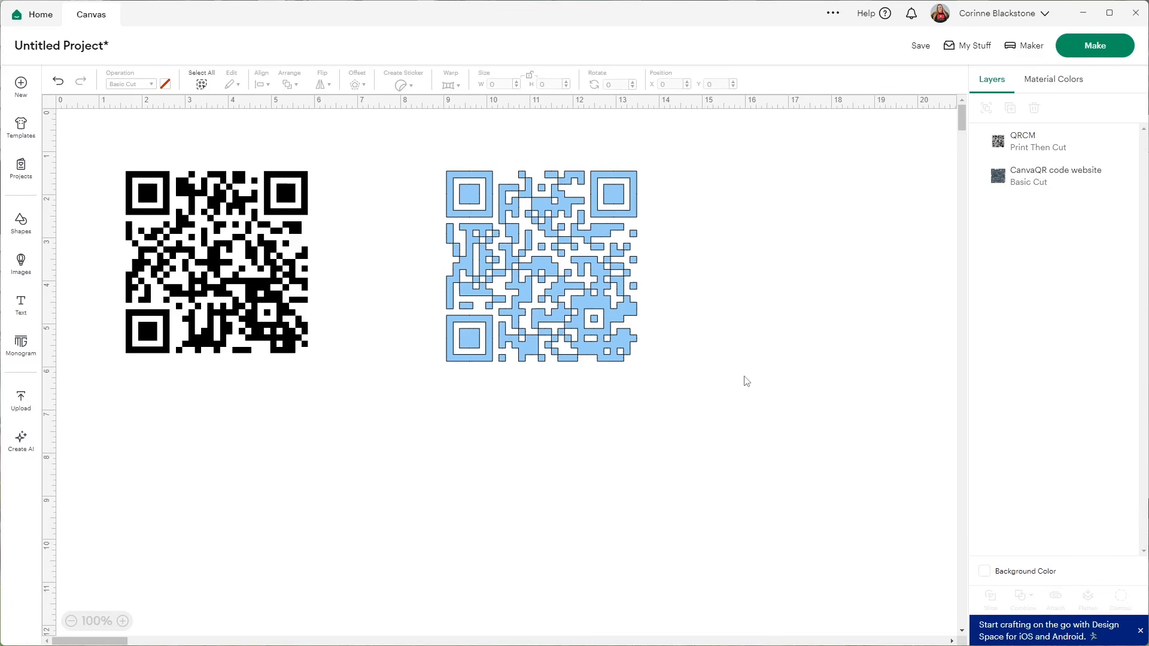
# Save the project with the title QRCODE
pyautogui.click(920, 46)
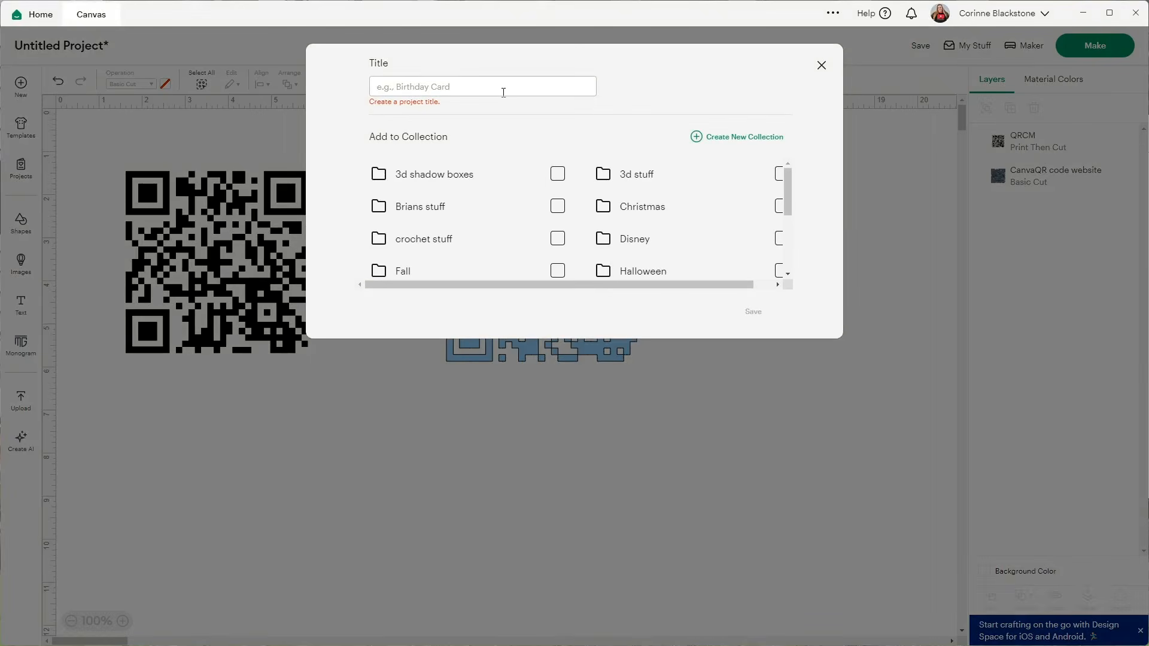
pyautogui.write('QRCODE')
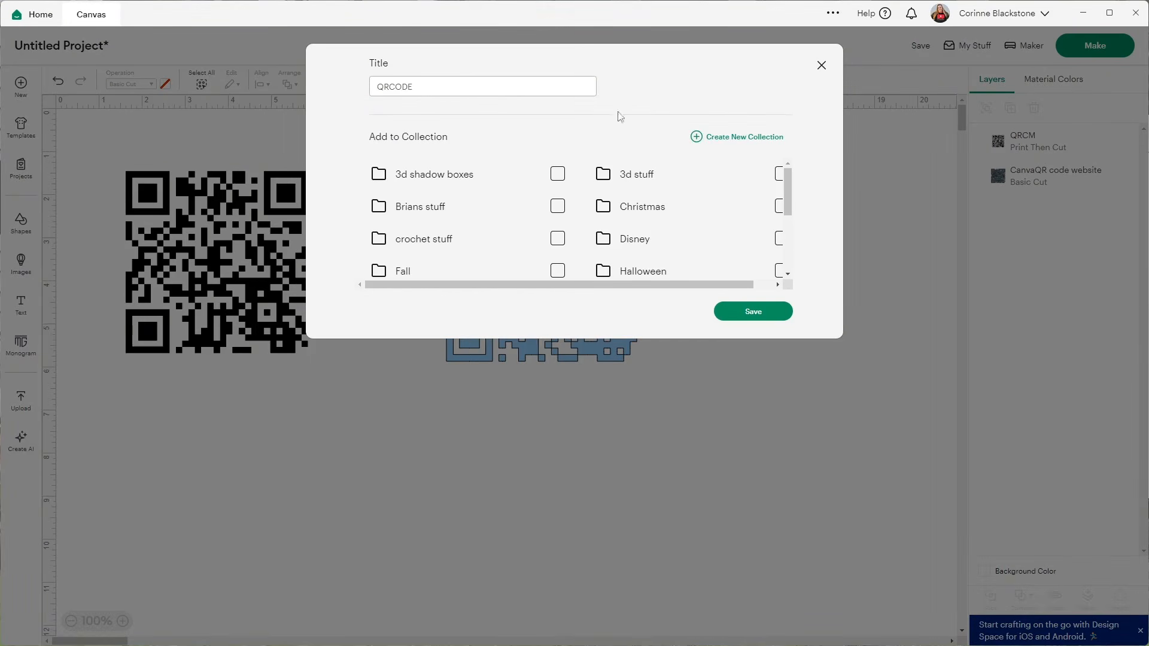
pyautogui.click(757, 316)
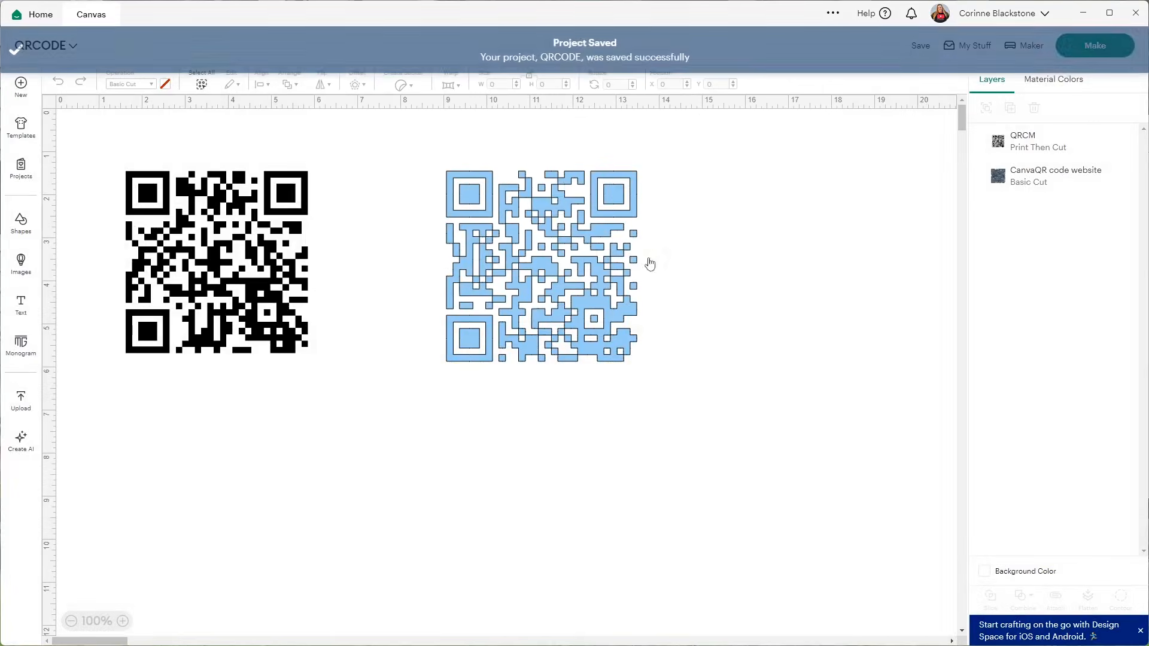
# Enlarge the light blue QR code to about 8.1 in x 8.1 in and move it down to free space above it
pyautogui.click(563, 279)
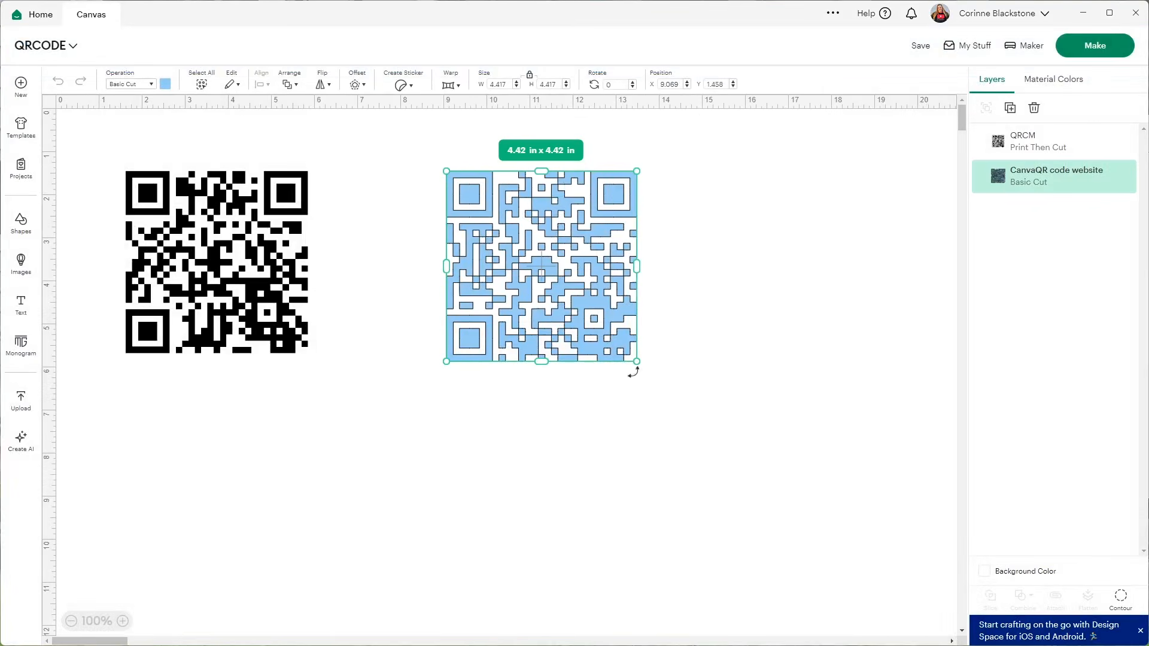
pyautogui.moveTo(636, 362); pyautogui.dragTo(743, 468)
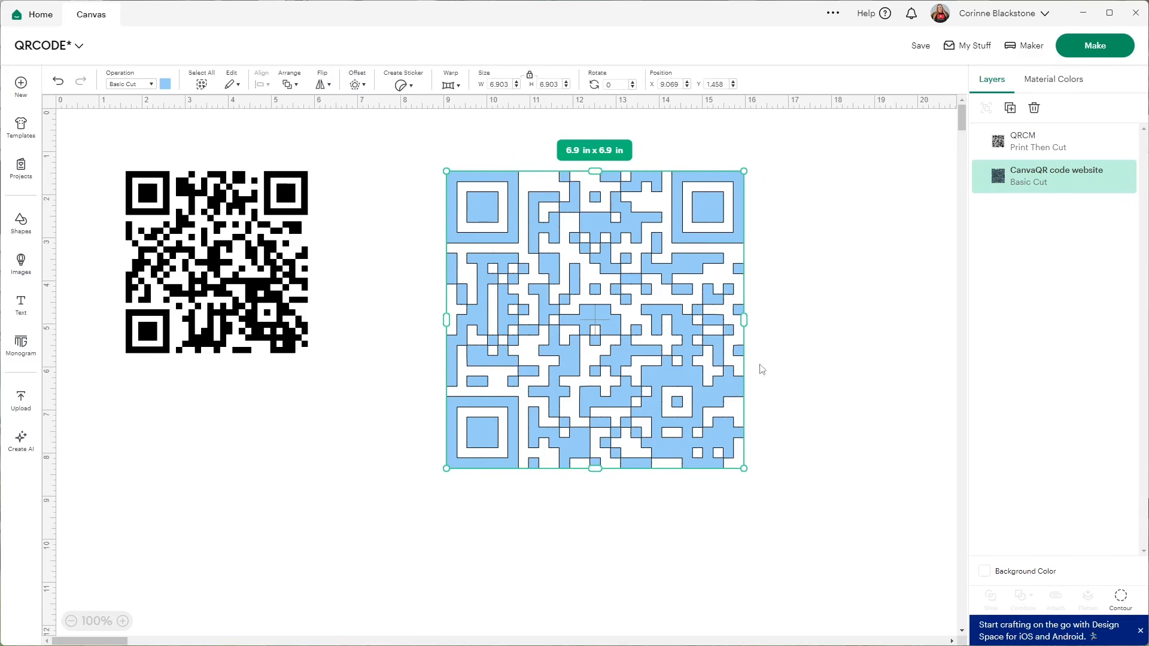
pyautogui.moveTo(744, 468); pyautogui.dragTo(796, 517)
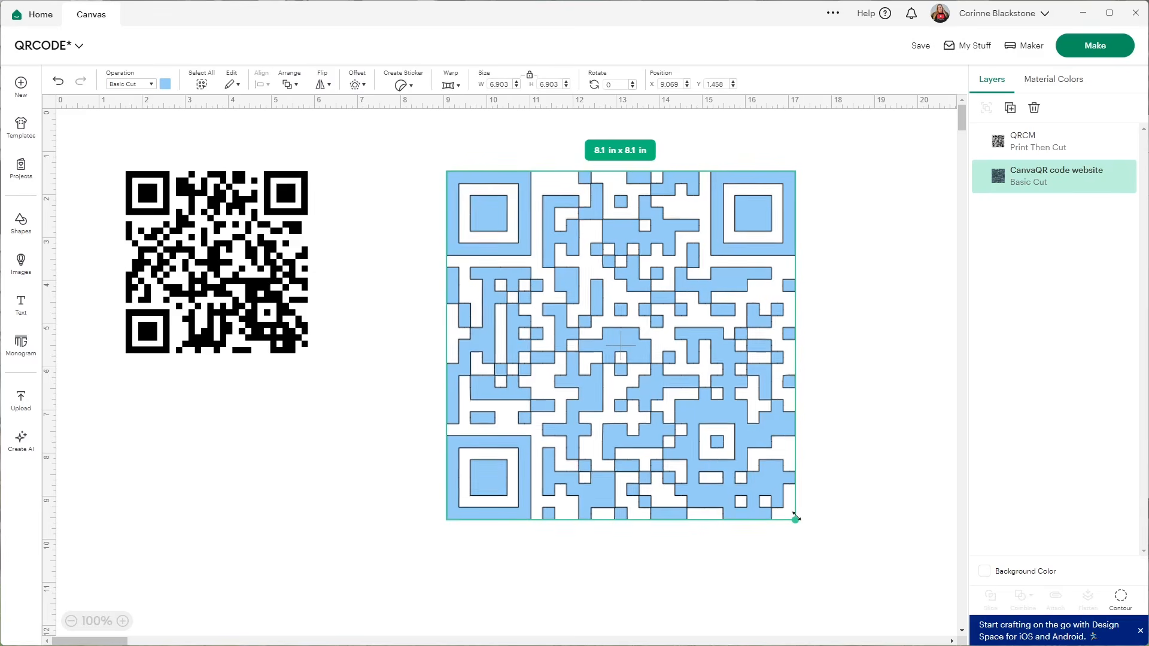
pyautogui.click(858, 365)
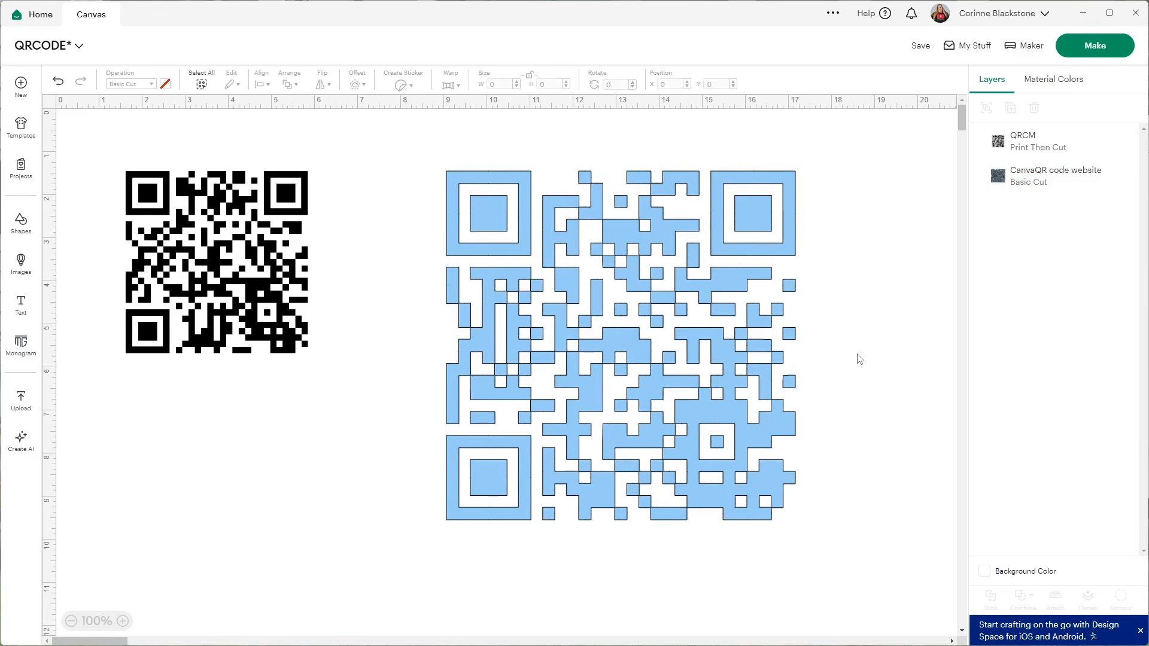
pyautogui.moveTo(719, 334); pyautogui.dragTo(724, 406)
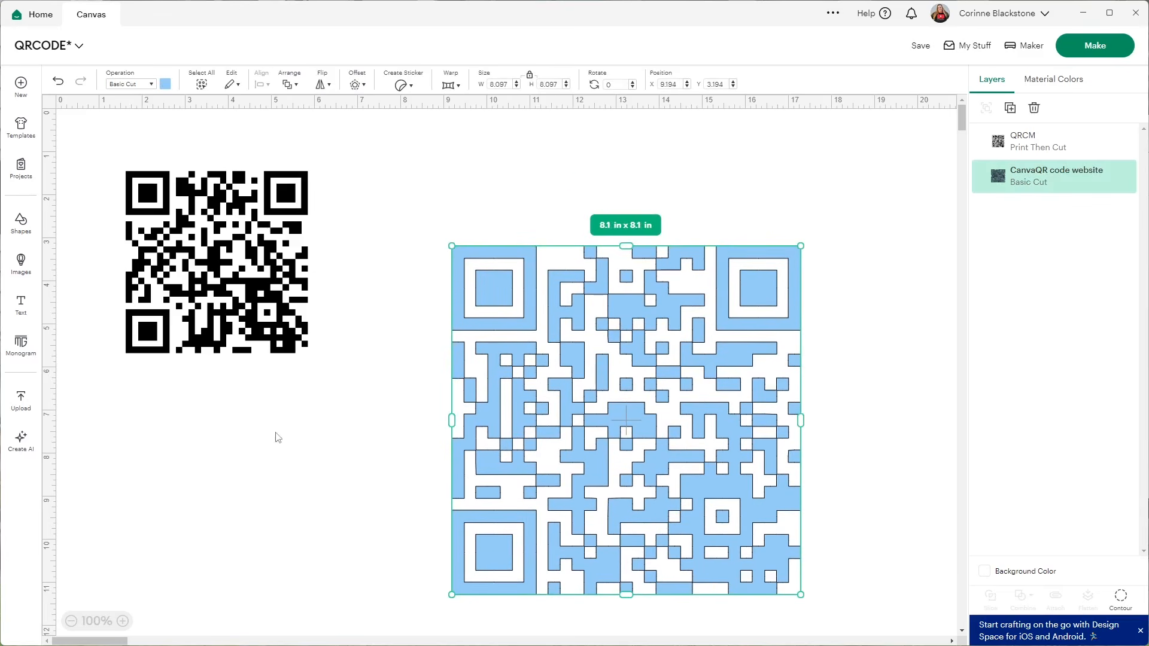
# Add a text object reading "Visit my site" to the canvas
pyautogui.click(30, 314)
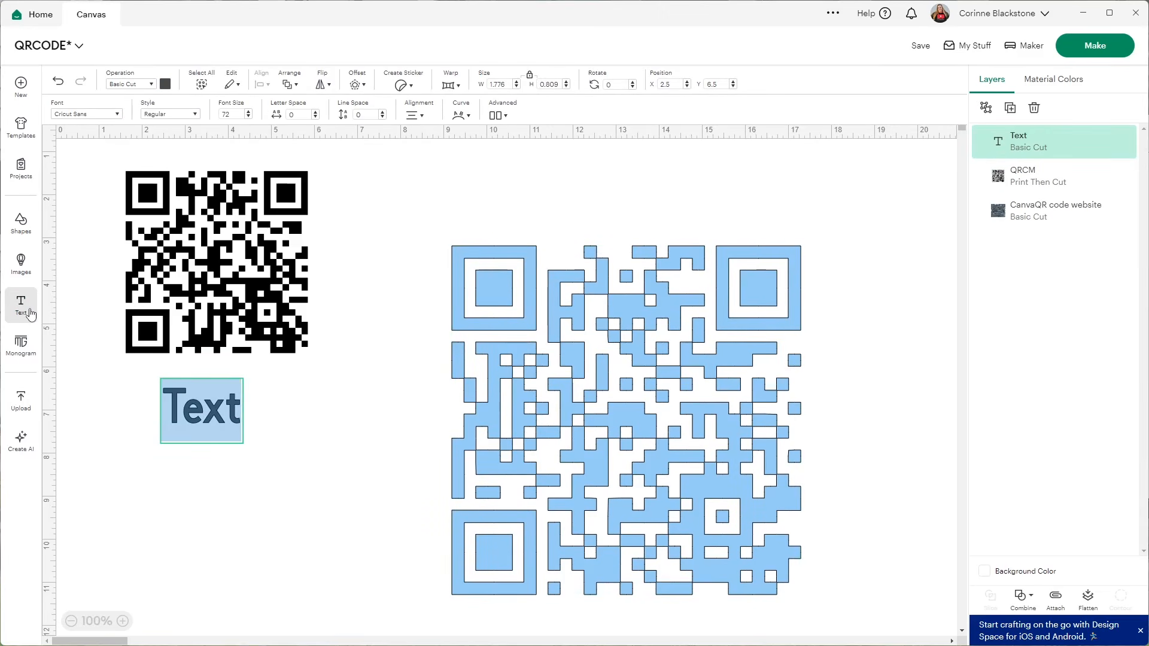
pyautogui.write('Visit my')
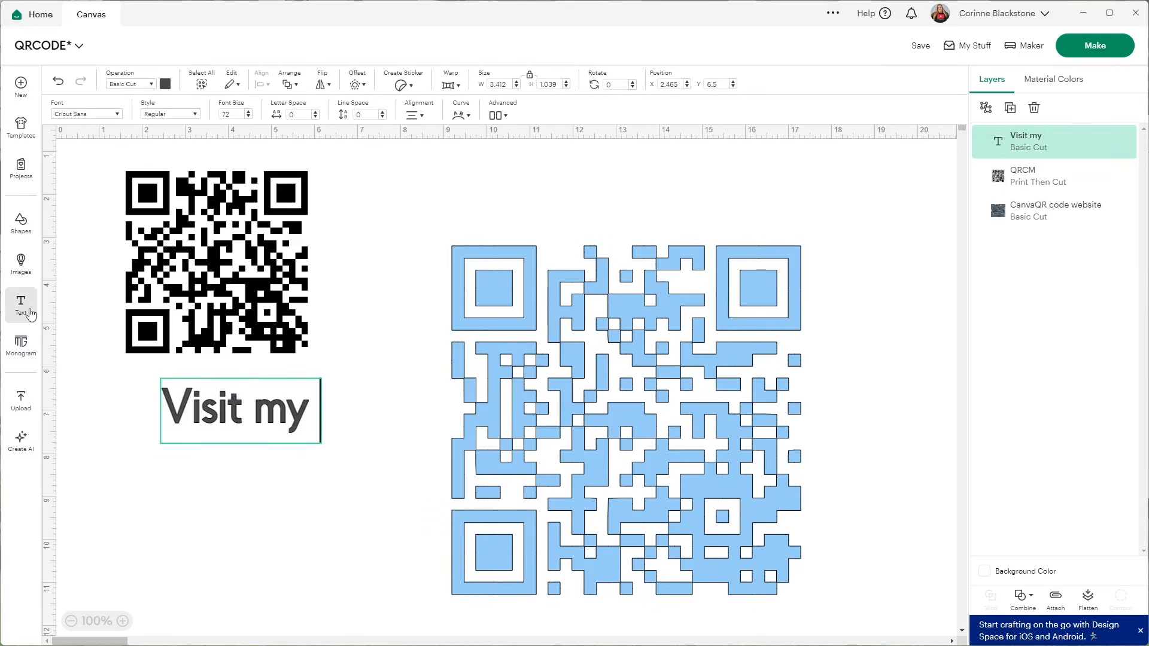
pyautogui.write(' site')
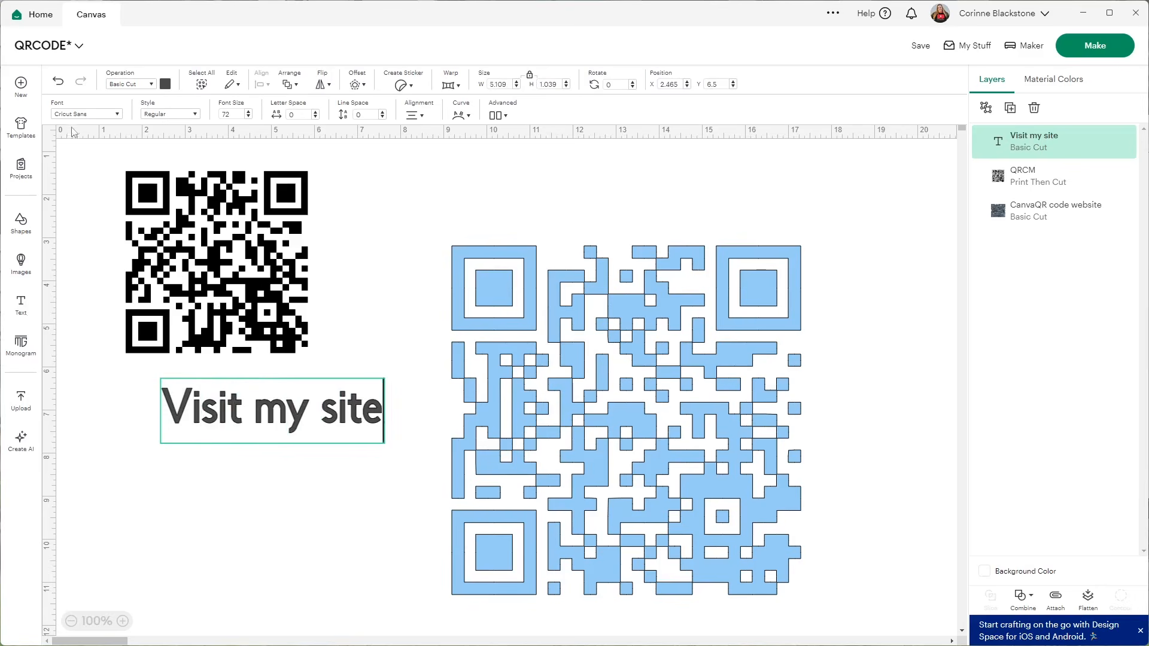
# Change the text's font to the system font Awesome Everyday and close the font list
pyautogui.click(84, 114)
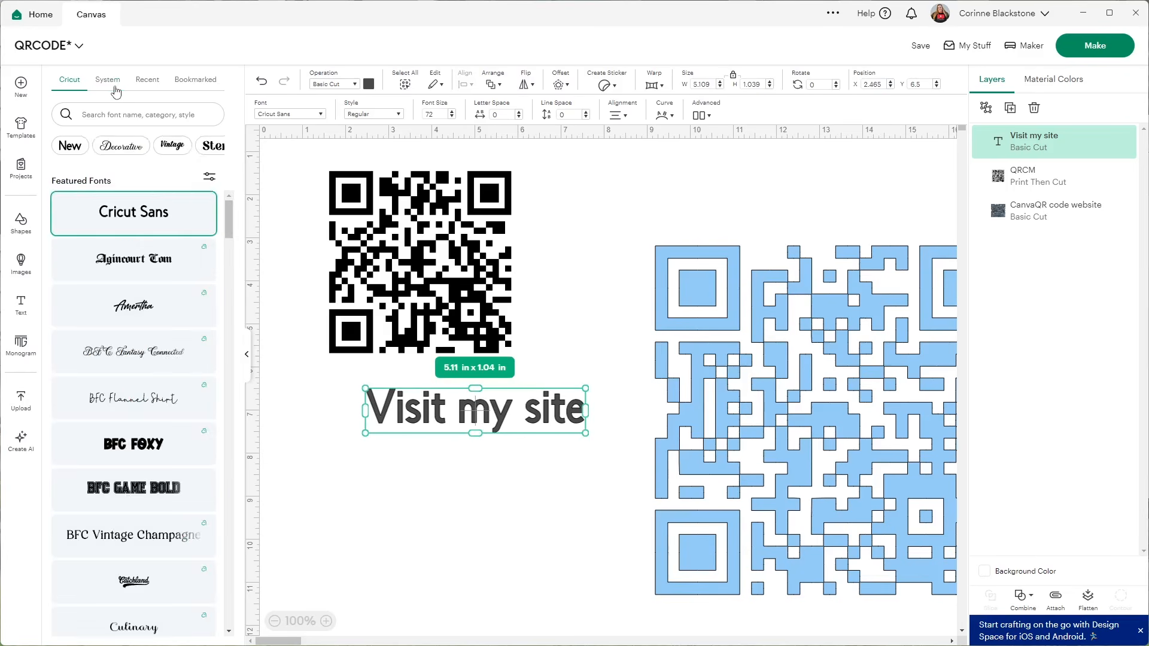
pyautogui.click(108, 81)
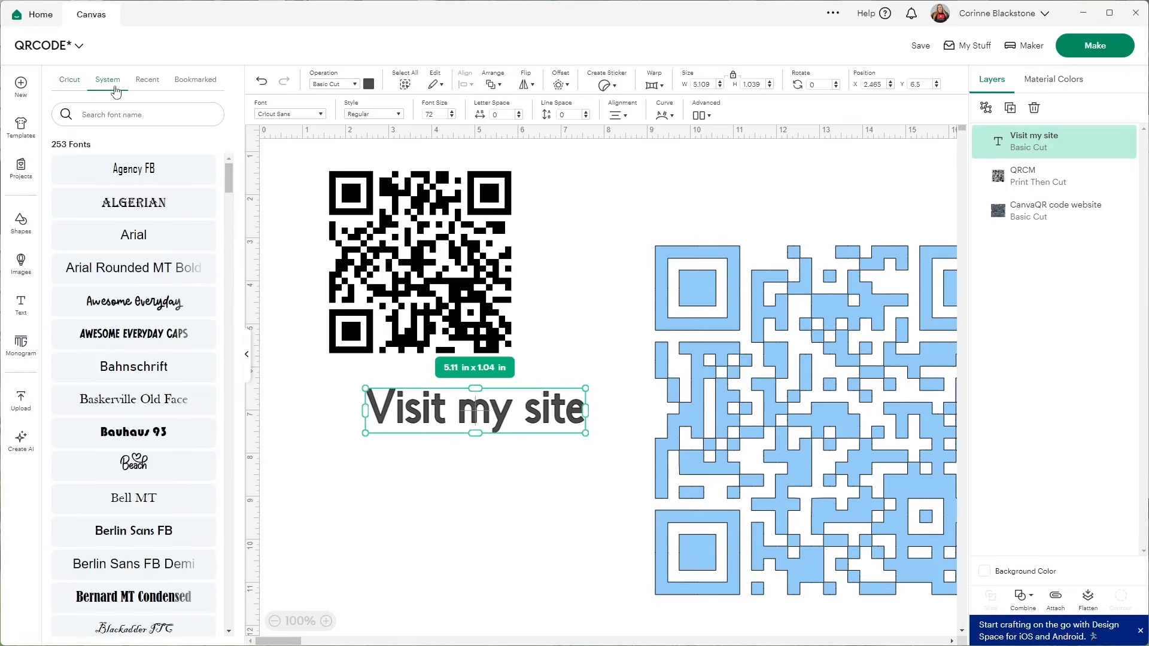
pyautogui.click(138, 308)
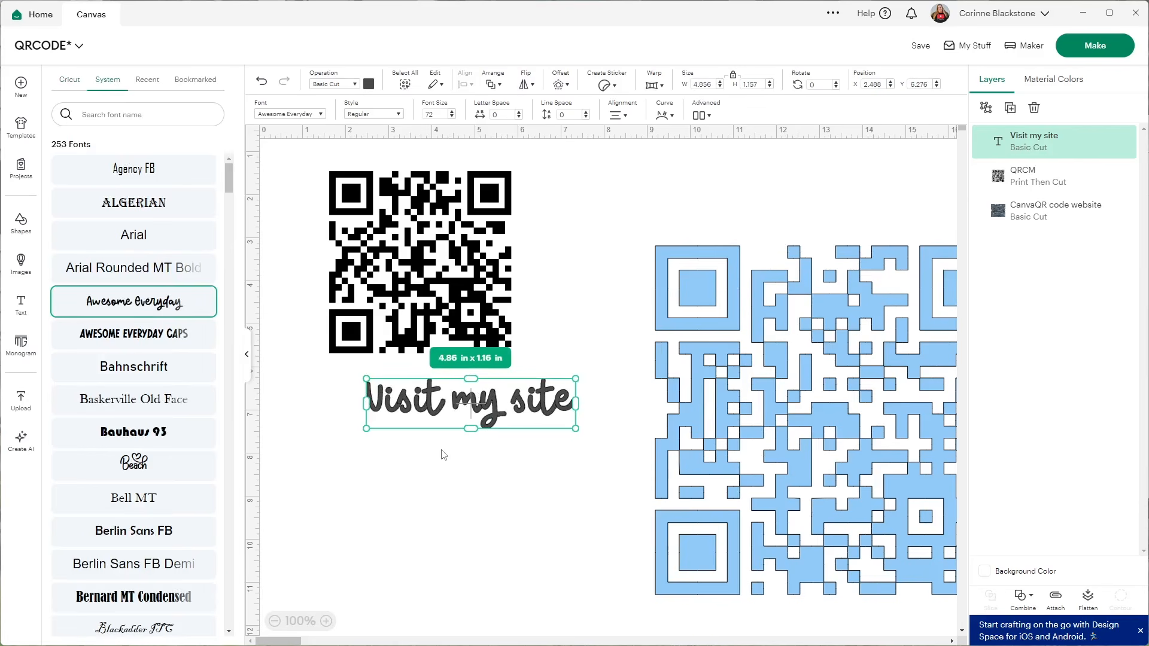
pyautogui.click(246, 354)
# Place the "Visit my site" text centered above the large QR code and give it the same light blue material color
pyautogui.moveTo(317, 406); pyautogui.dragTo(679, 210)
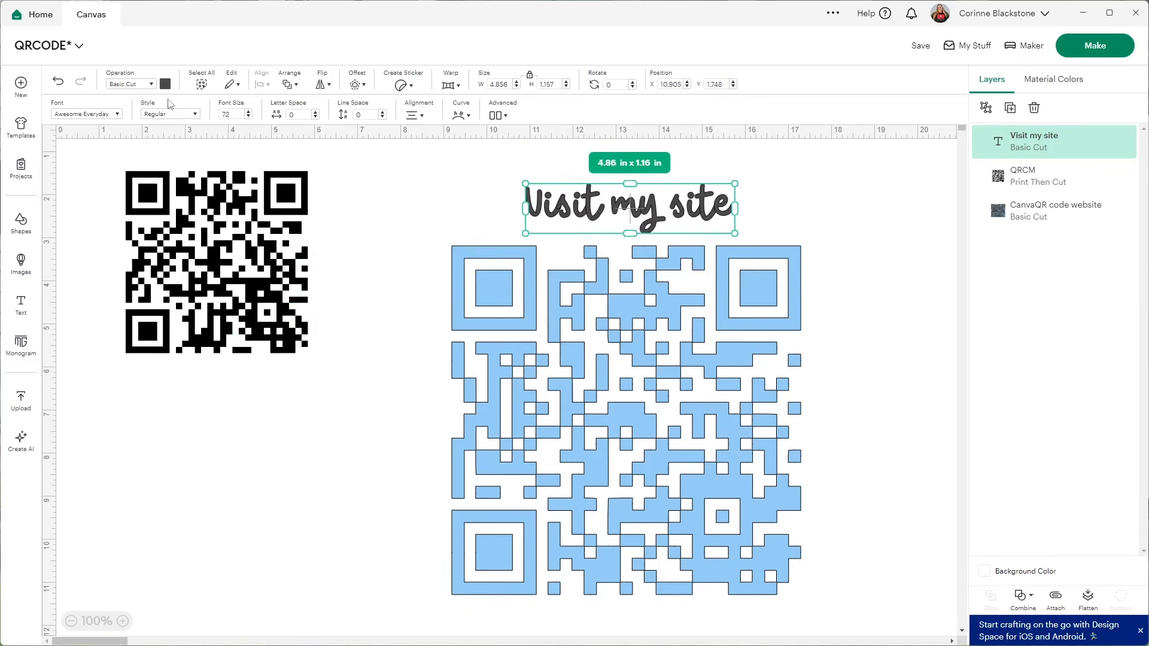
pyautogui.click(165, 84)
pyautogui.click(192, 135)
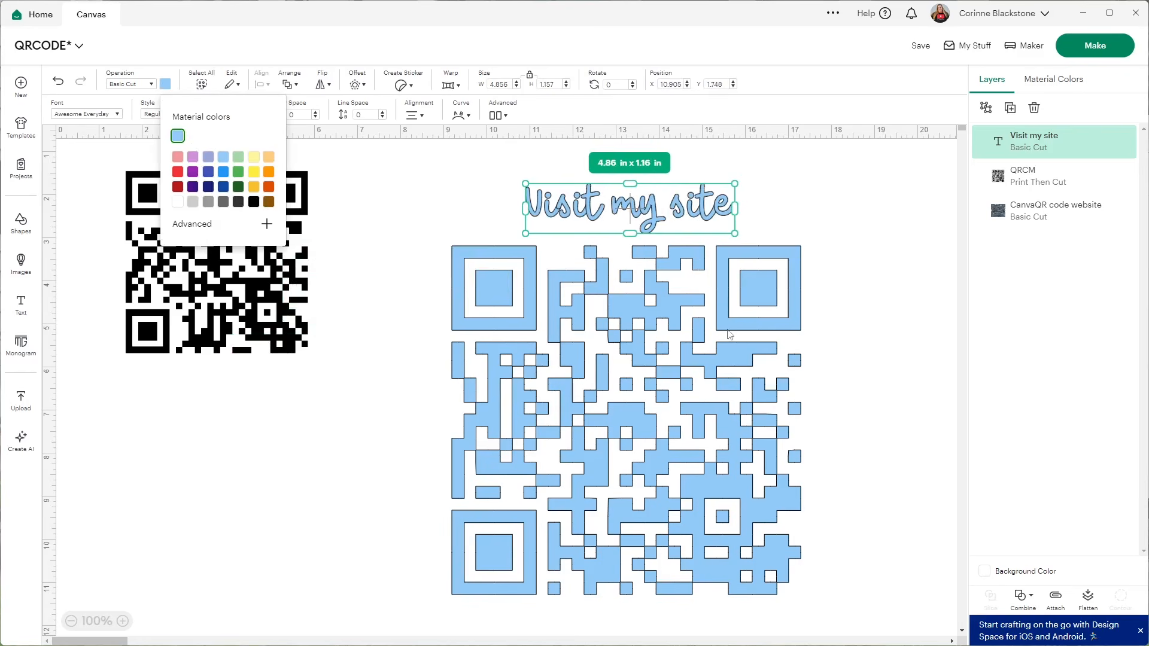
# Weld the "Visit my site" text into a single cut shape and deselect it
pyautogui.click(902, 266)
pyautogui.click(712, 208)
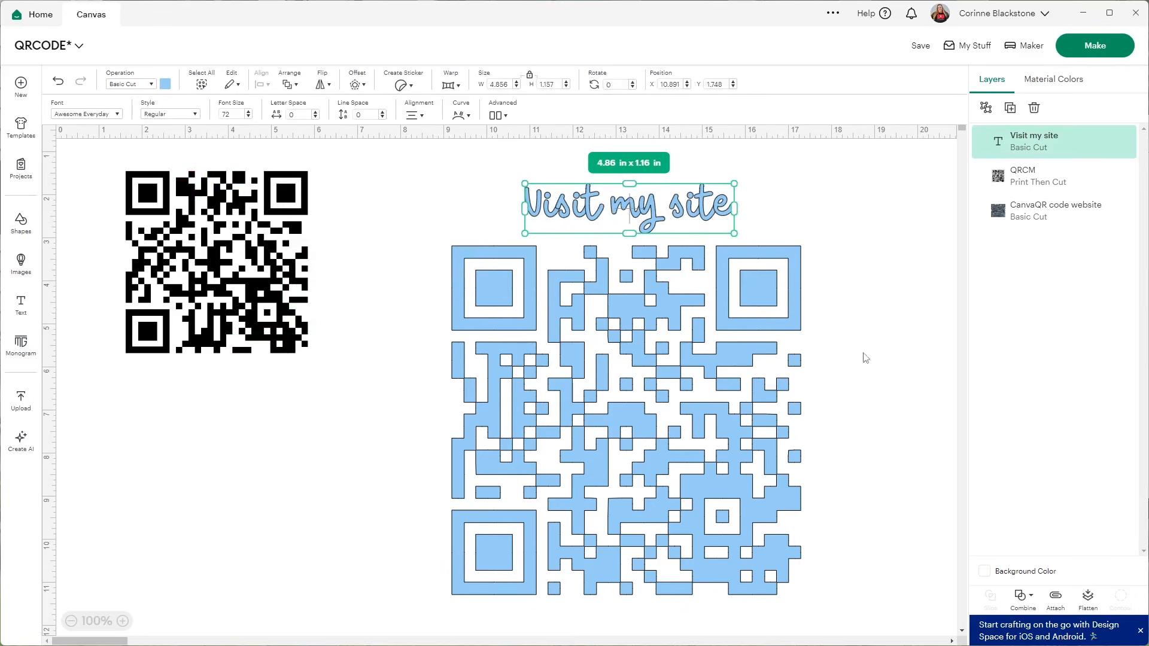
pyautogui.click(1024, 597)
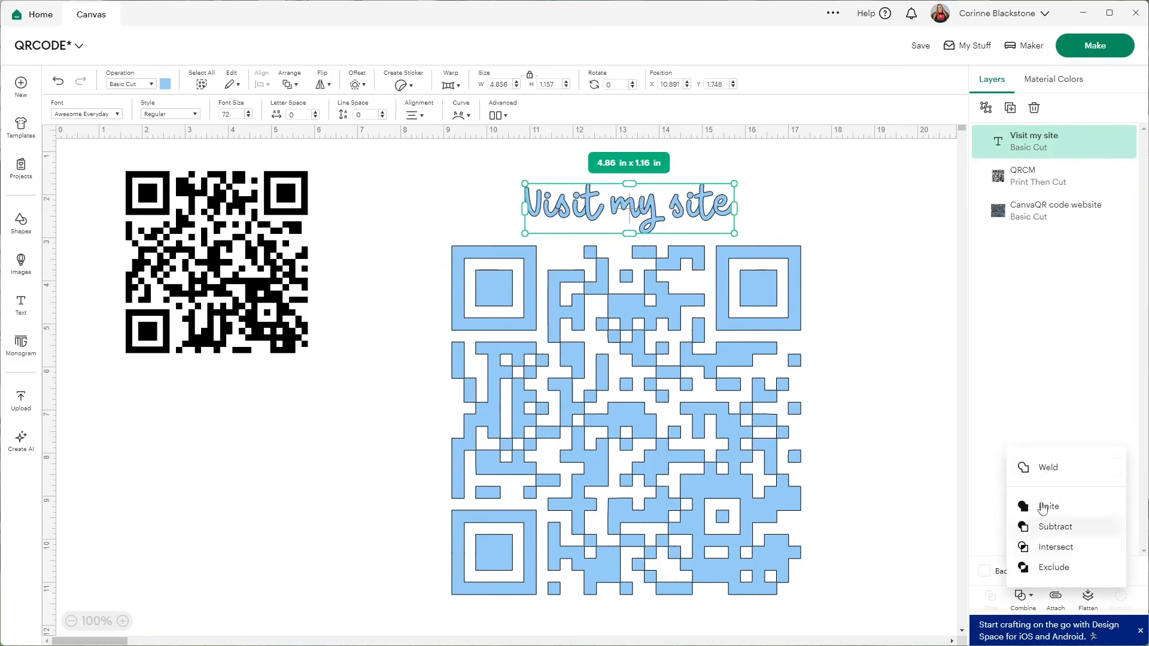
pyautogui.click(1043, 466)
pyautogui.click(844, 167)
pyautogui.moveTo(631, 217); pyautogui.dragTo(630, 218)
pyautogui.click(478, 198)
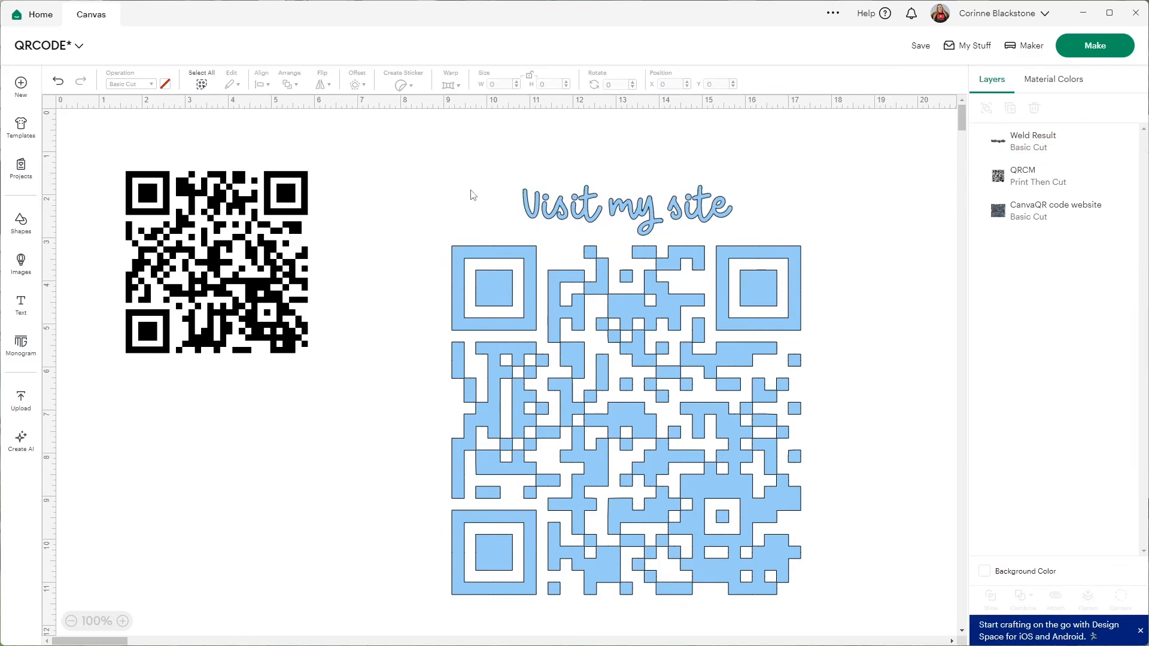
# Center the welded text and the light blue QR code horizontally with each other, and scale both down together slightly
pyautogui.moveTo(402, 170); pyautogui.dragTo(885, 623)
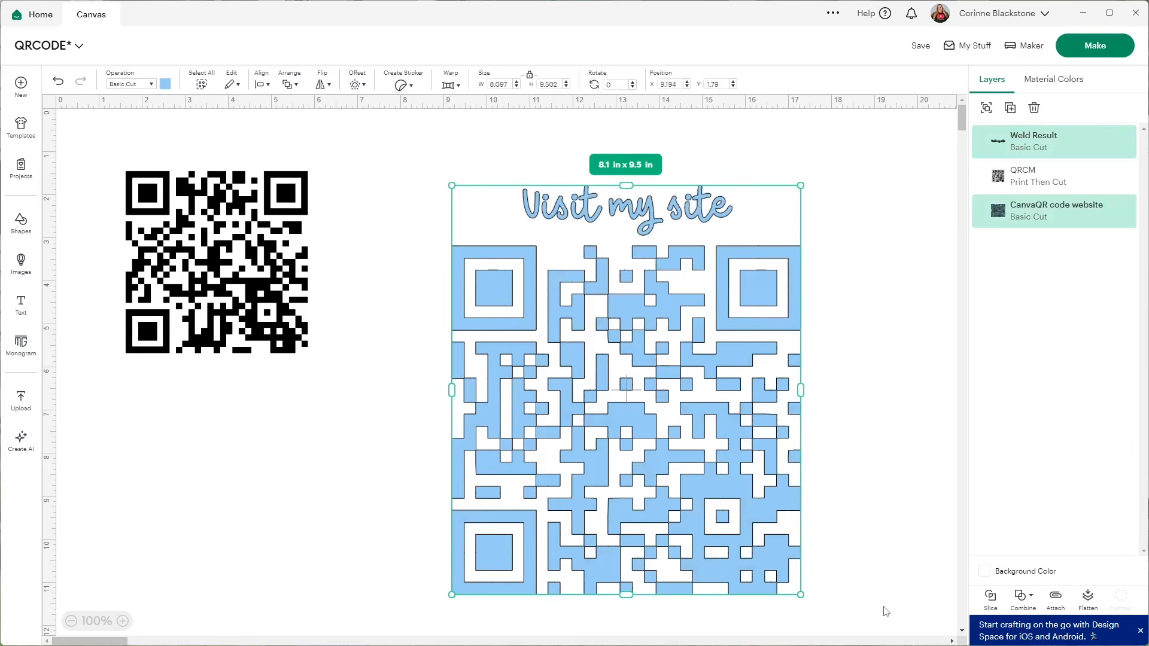
pyautogui.click(267, 85)
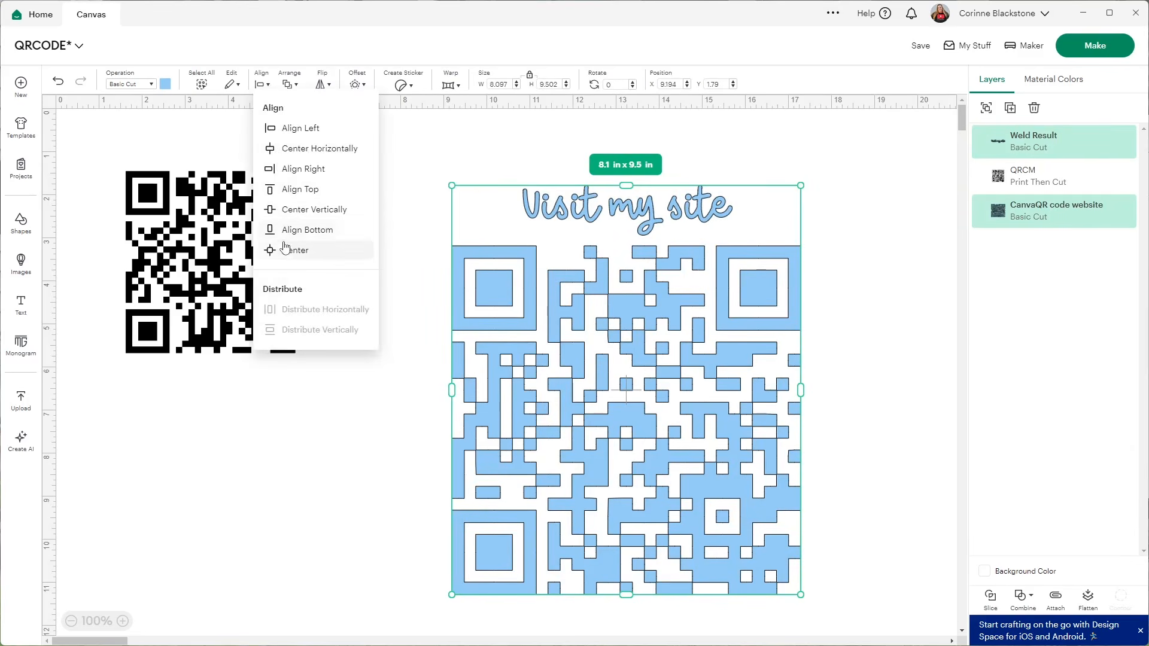
pyautogui.click(297, 149)
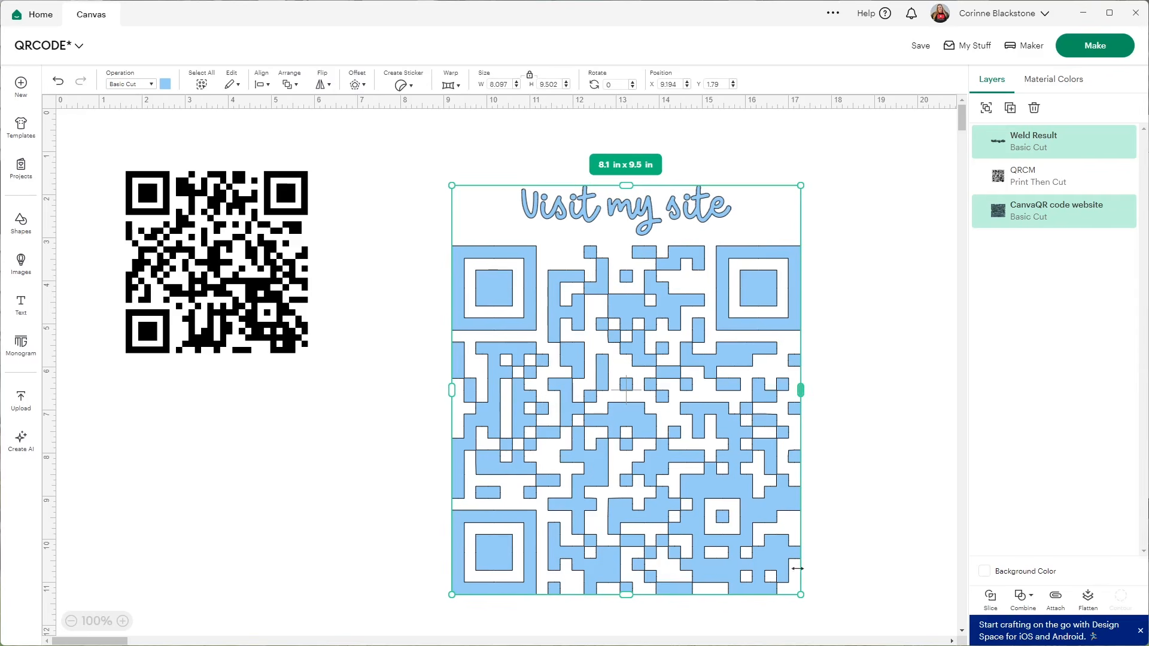
pyautogui.moveTo(797, 597); pyautogui.dragTo(763, 544)
pyautogui.click(840, 437)
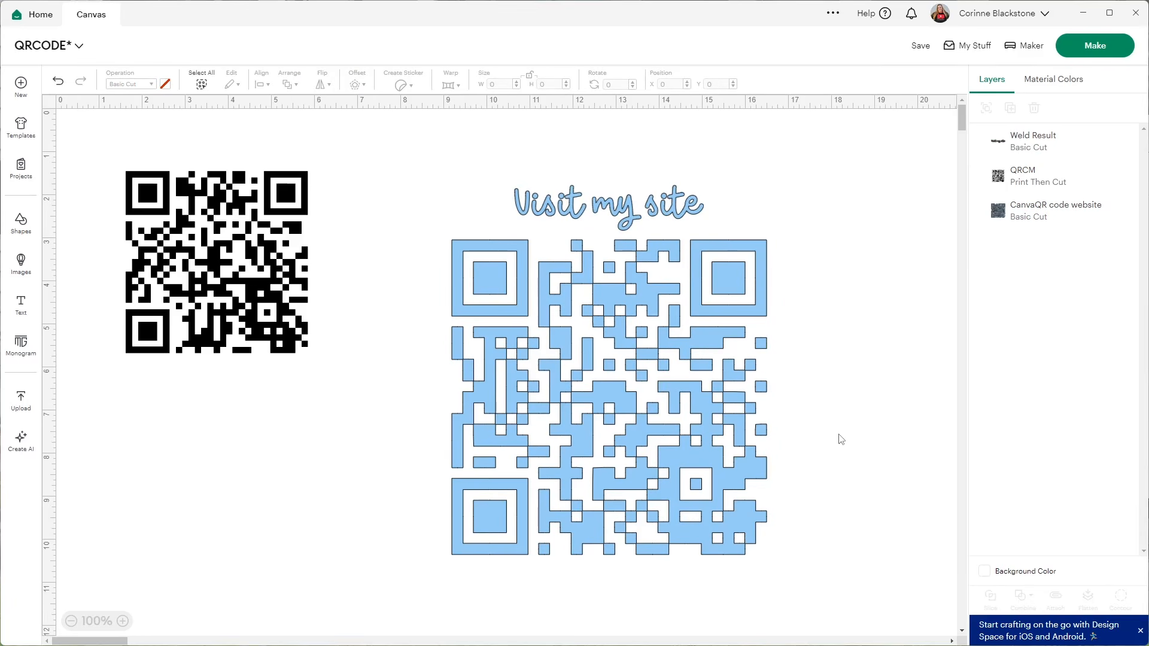
# Save the project and proceed through mat preparation to the make stage, keeping the 8.5 in x 11 in material size
pyautogui.click(920, 48)
pyautogui.click(924, 74)
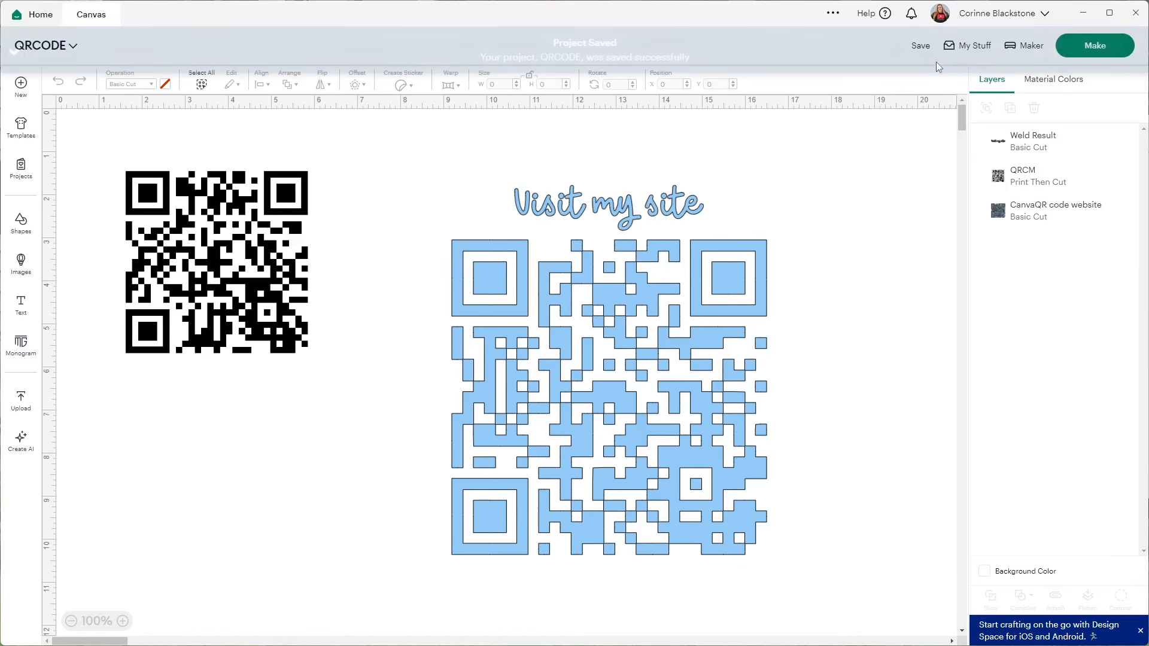
pyautogui.click(1095, 49)
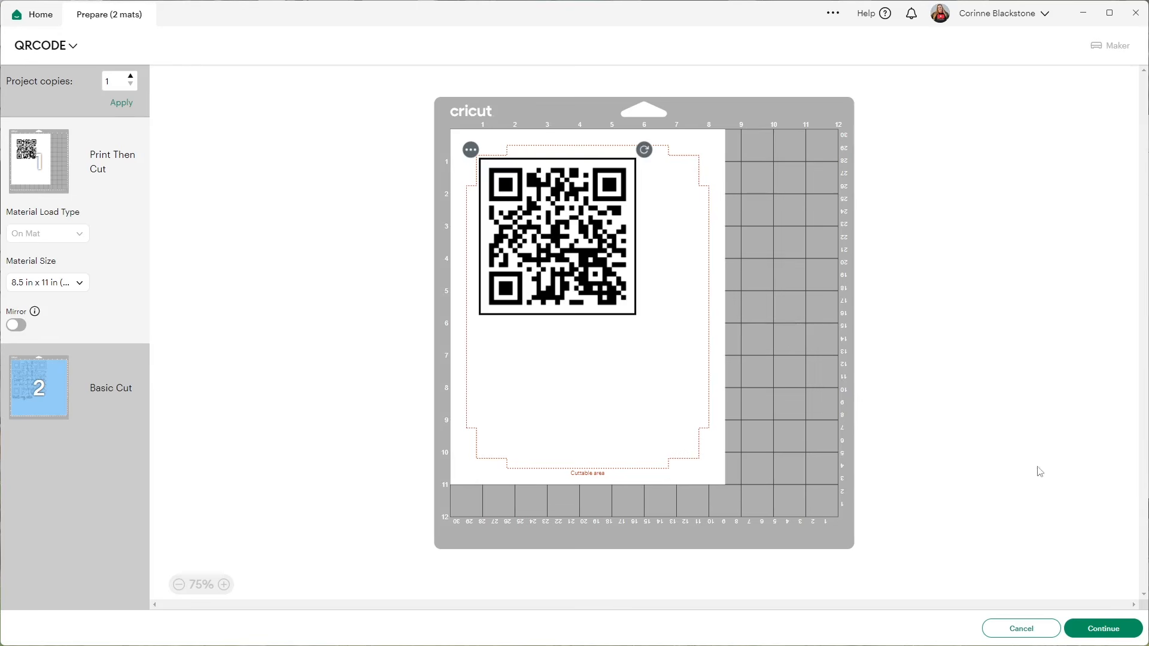
pyautogui.click(1090, 629)
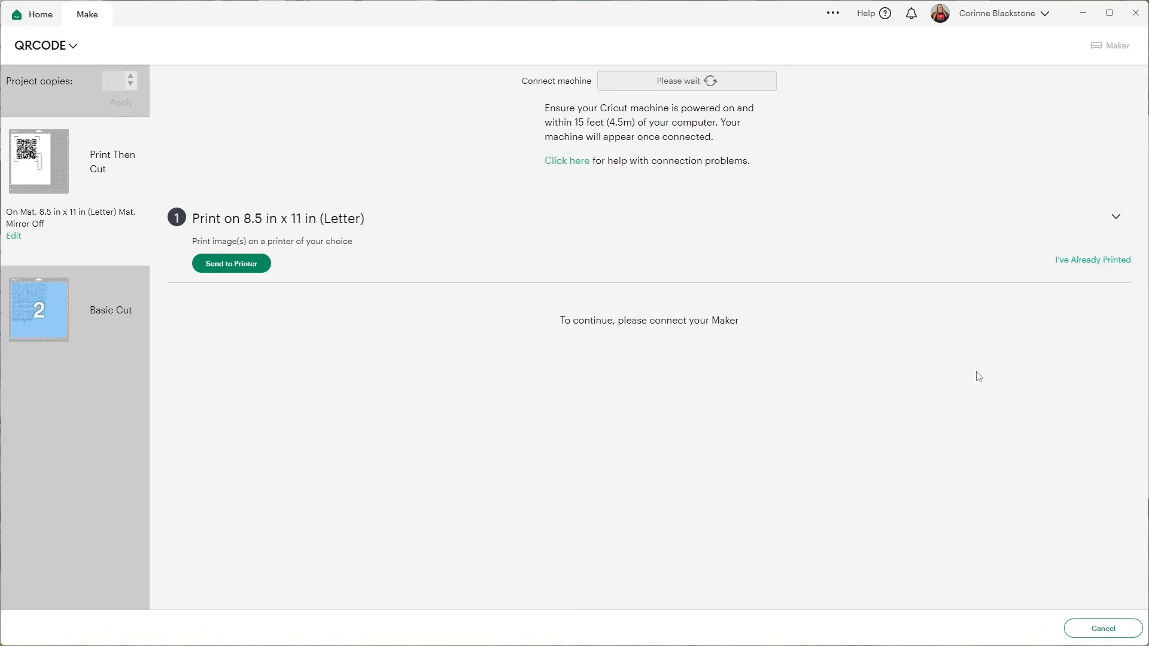
# Send the Print Then Cut QR code to the printer with Use System Dialog turned on
pyautogui.click(249, 262)
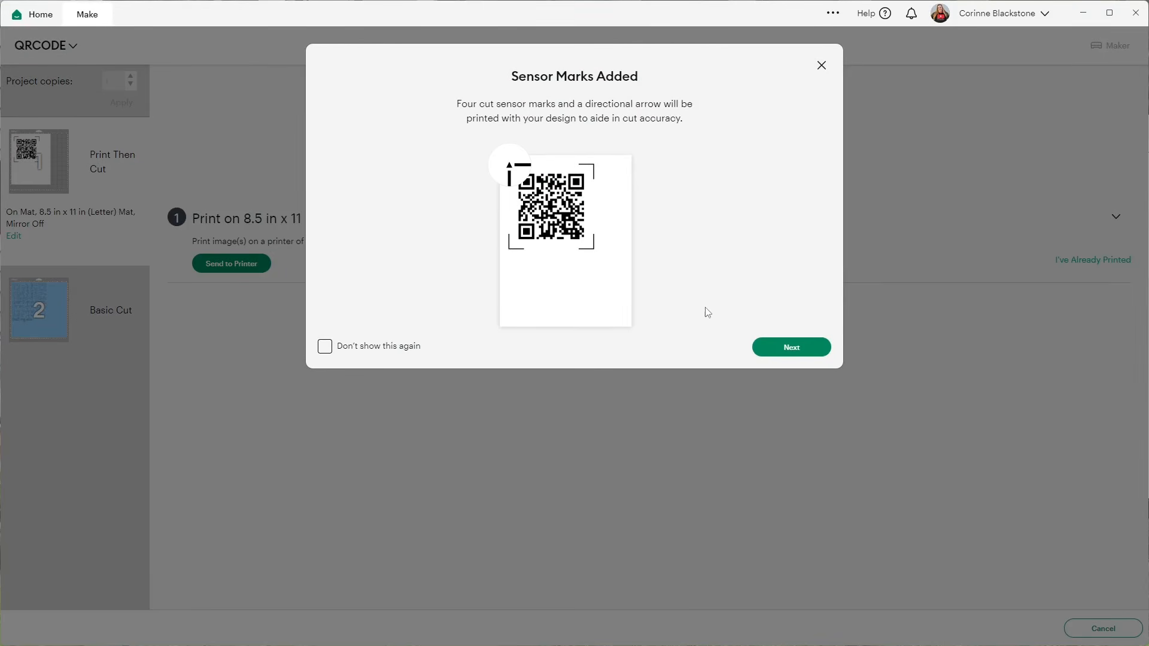
pyautogui.click(804, 350)
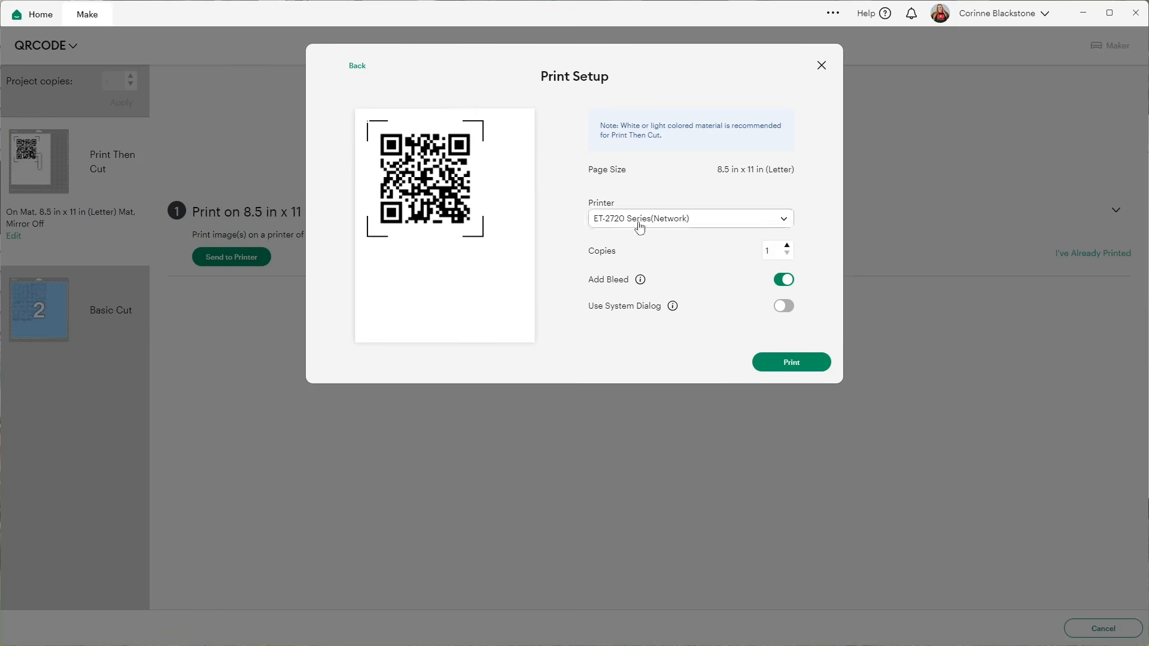
pyautogui.click(781, 307)
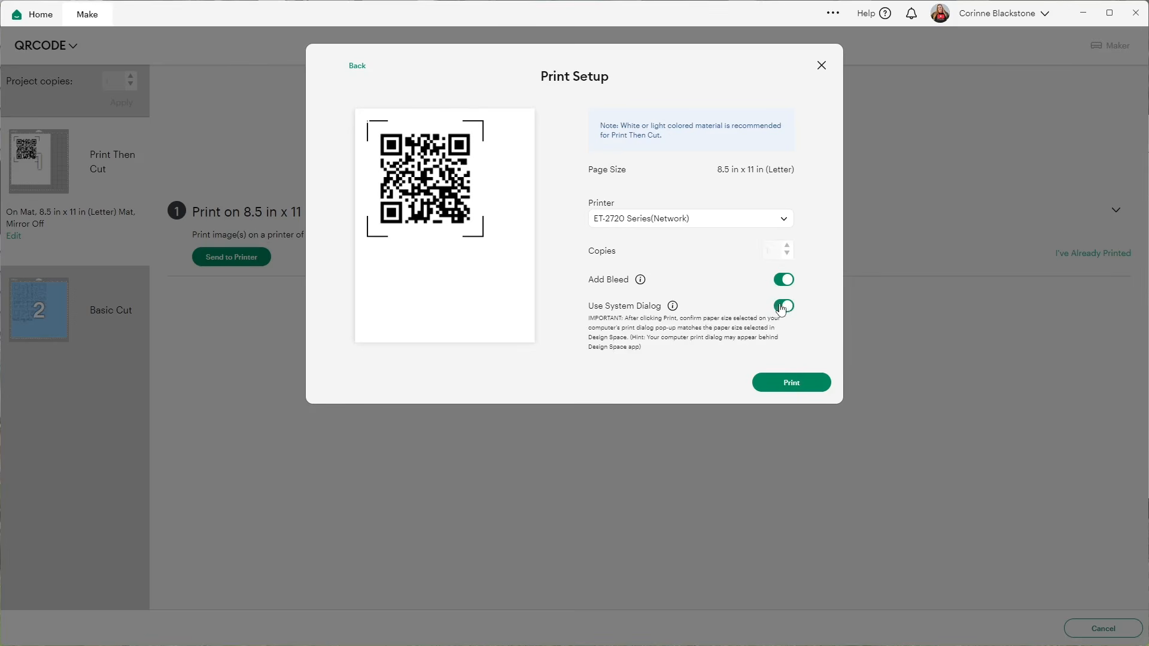
pyautogui.click(792, 386)
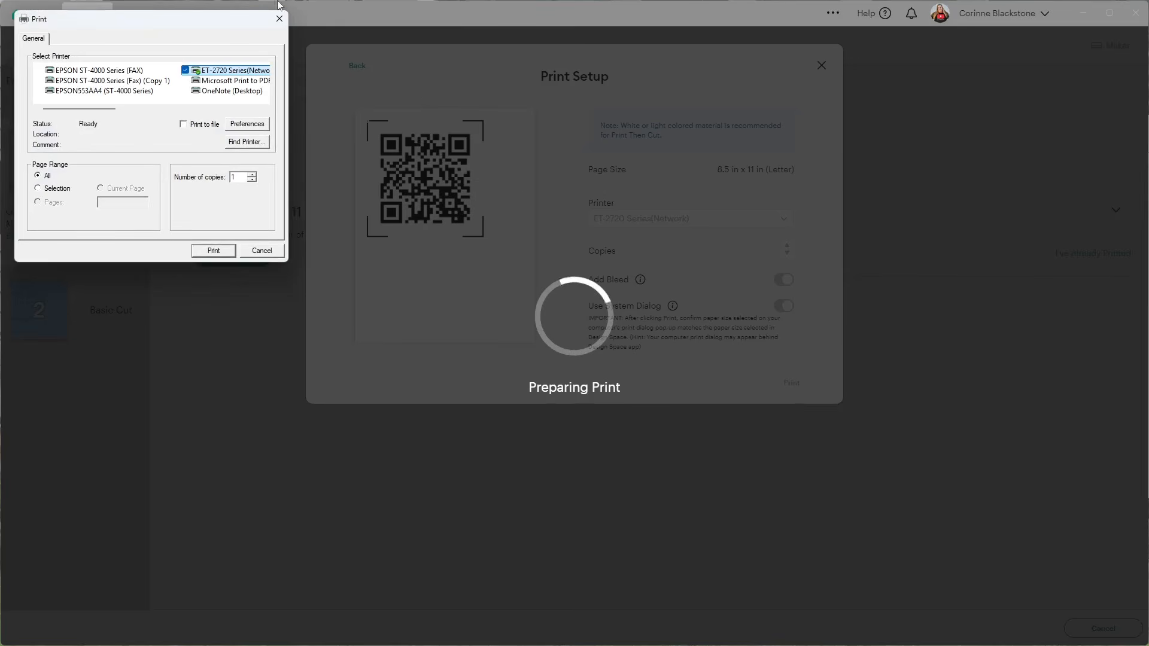
# In the ET-2720 printer's preferences, keep Plain Paper / Bright White Paper as the paper type and set the quality to High
pyautogui.moveTo(209, 20); pyautogui.dragTo(635, 134)
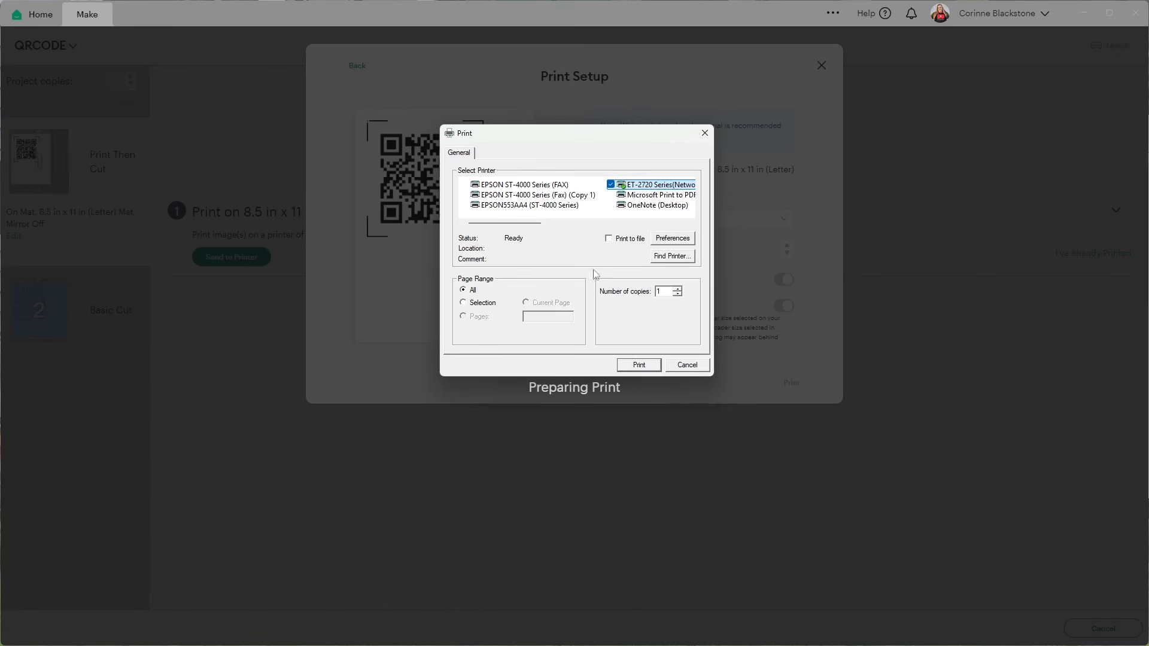
pyautogui.click(671, 238)
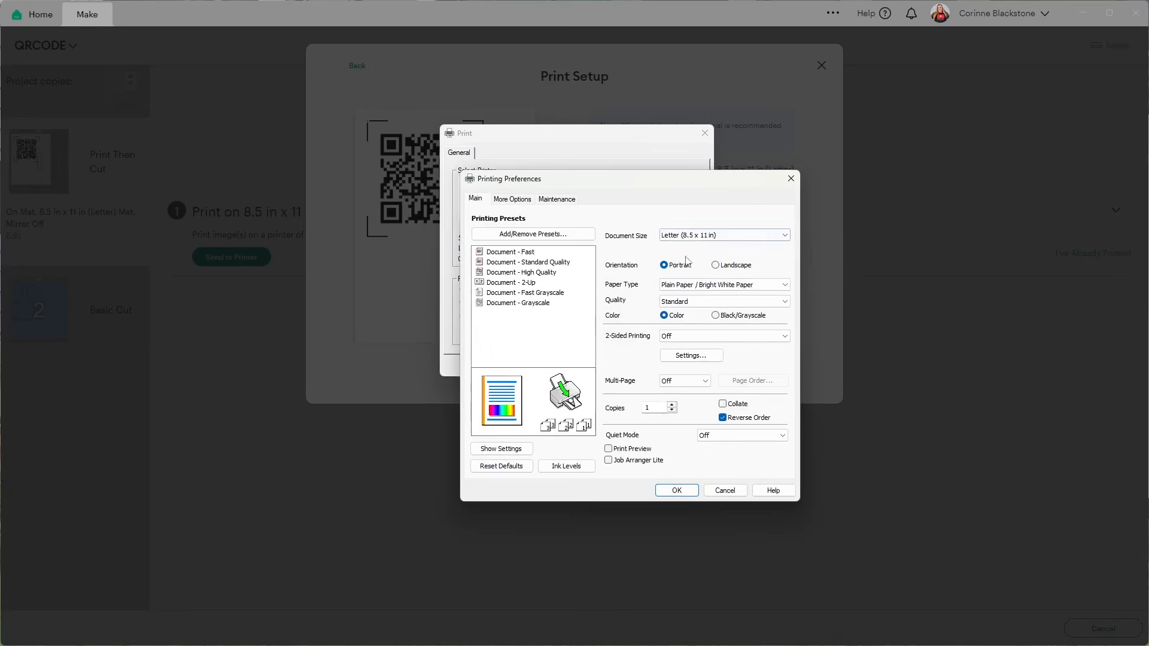
pyautogui.click(703, 286)
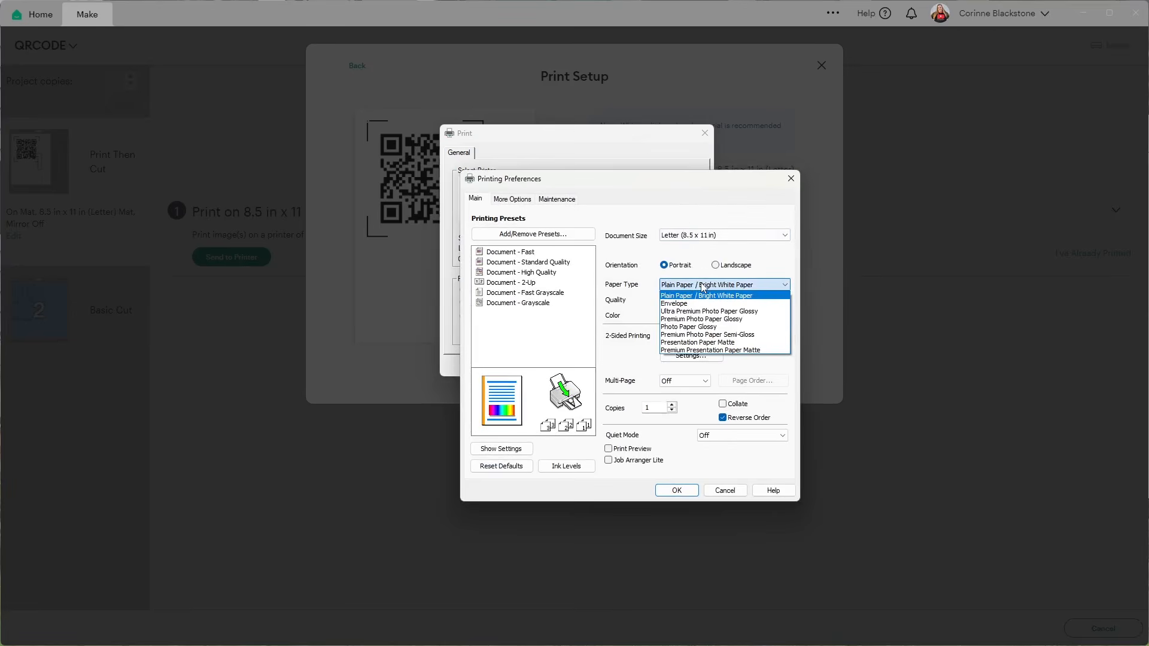
pyautogui.click(735, 293)
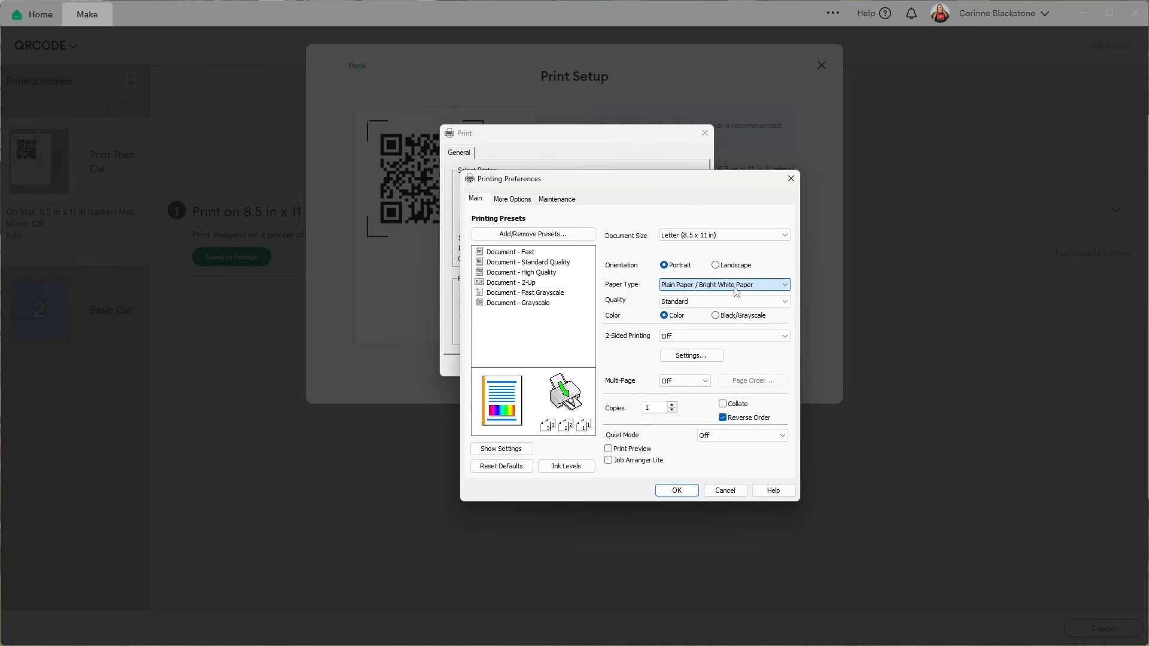
pyautogui.click(695, 303)
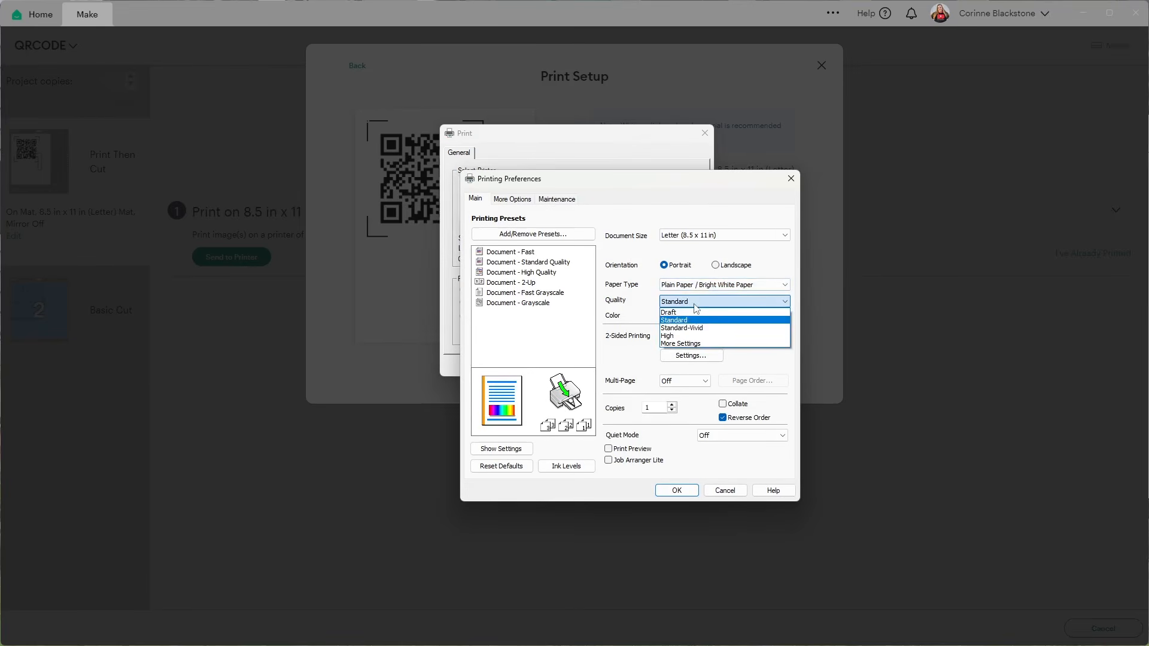
pyautogui.click(687, 336)
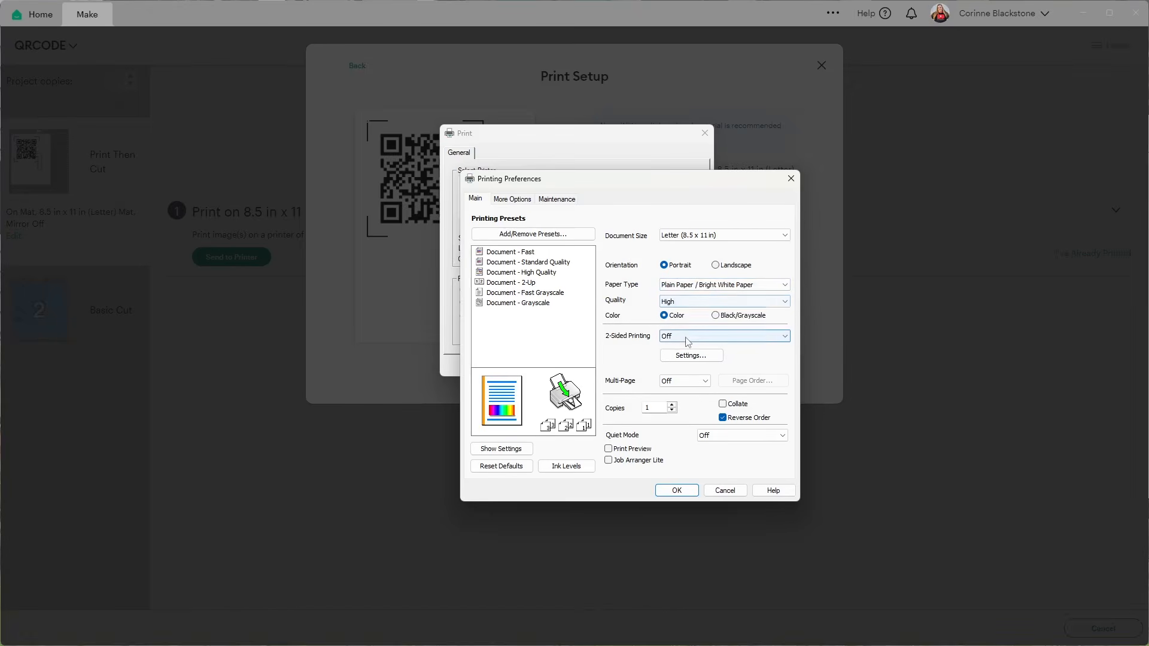
# Turn off High Speed printing in the additional settings and accept the printing preferences
pyautogui.click(509, 198)
pyautogui.click(618, 413)
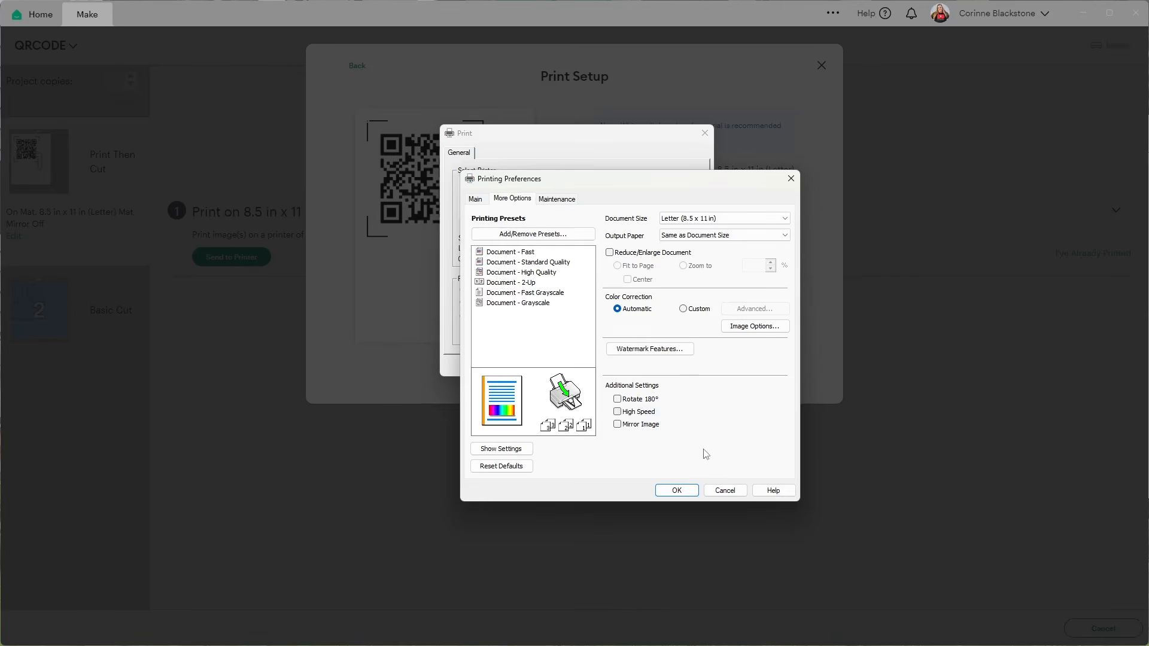
pyautogui.click(677, 491)
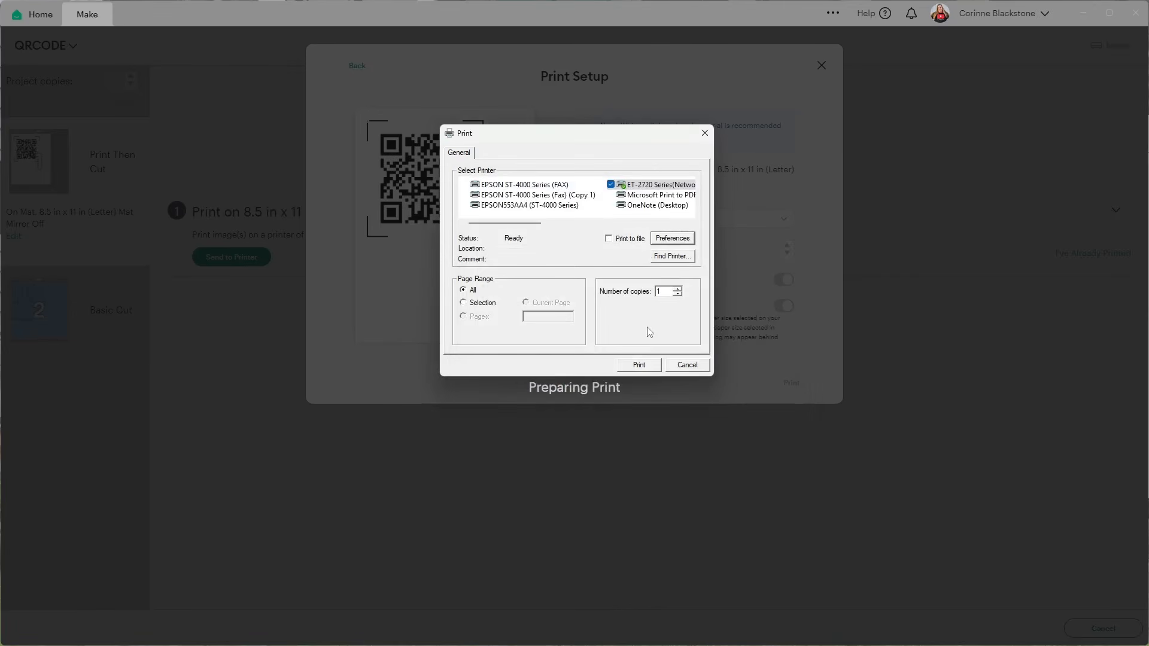